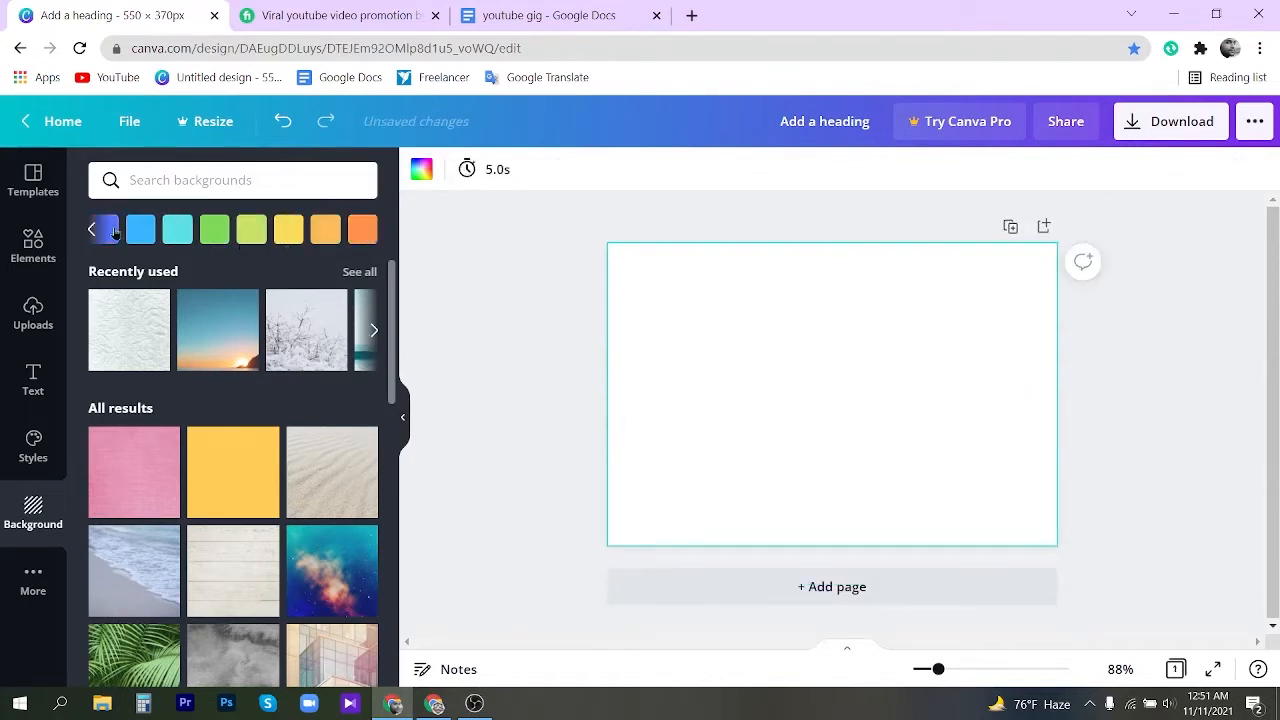
Step: Set the page background to solid black
{"action": "left_click", "coordinate": [95, 231]}
{"action": "left_click", "coordinate": [145, 232]}
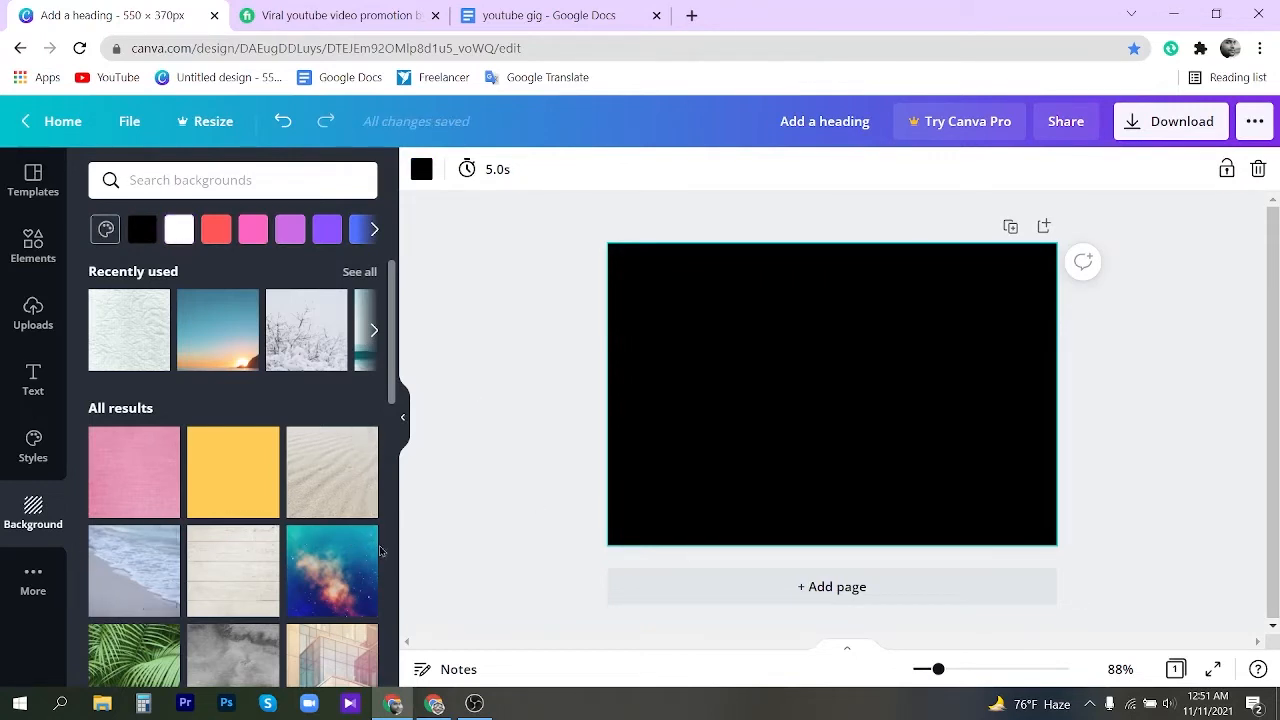
{"action": "scroll", "coordinate": [286, 450], "scroll_direction": "down", "scroll_amount": 5}
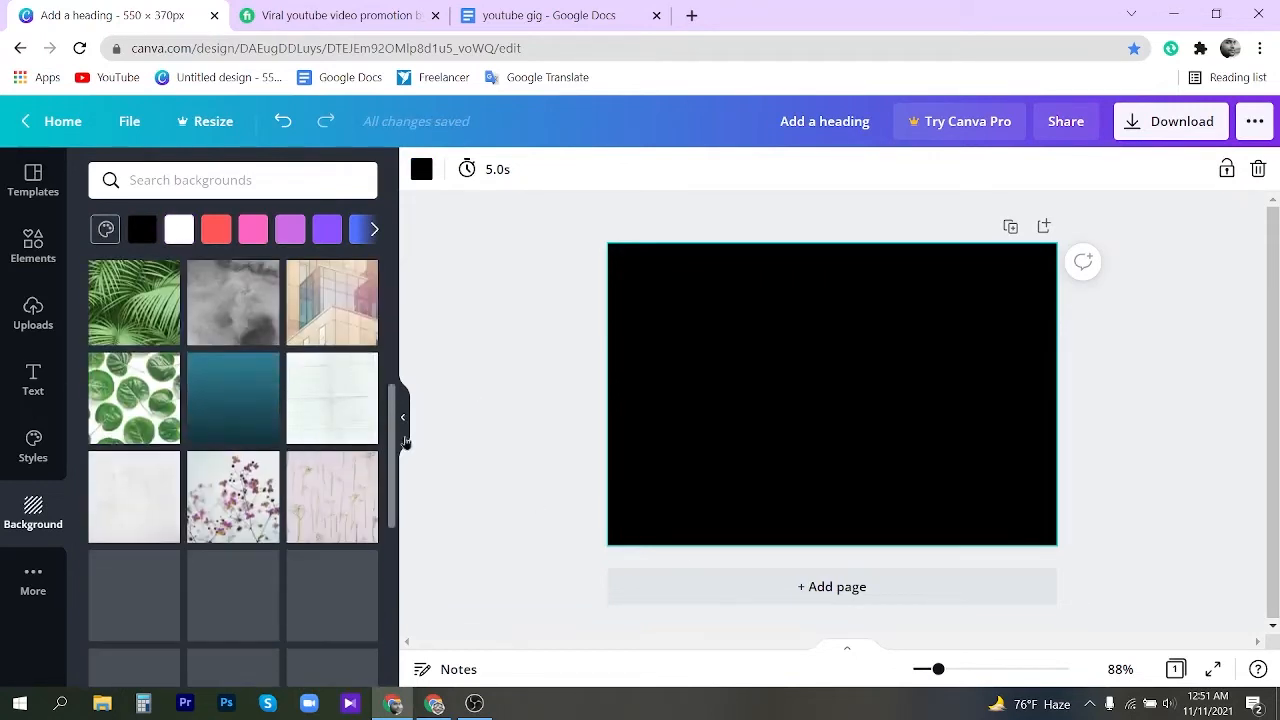
{"action": "scroll", "coordinate": [212, 390], "scroll_direction": "up", "scroll_amount": 2}
{"action": "scroll", "coordinate": [212, 390], "scroll_direction": "up", "scroll_amount": 3}
{"action": "scroll", "coordinate": [212, 390], "scroll_direction": "down", "scroll_amount": 10}
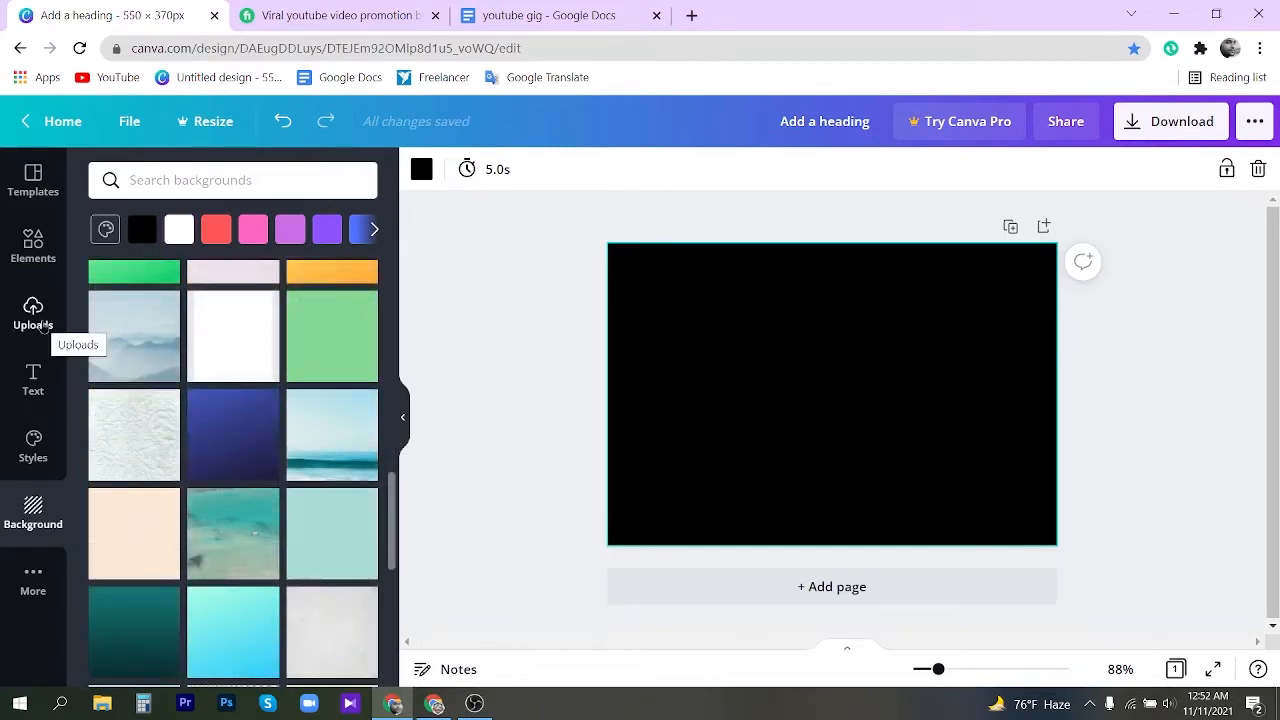
Step: Add a heading reading YOUTUBE, enlarged to about font size 51, in the upper-right area of the page
{"action": "left_click", "coordinate": [42, 378]}
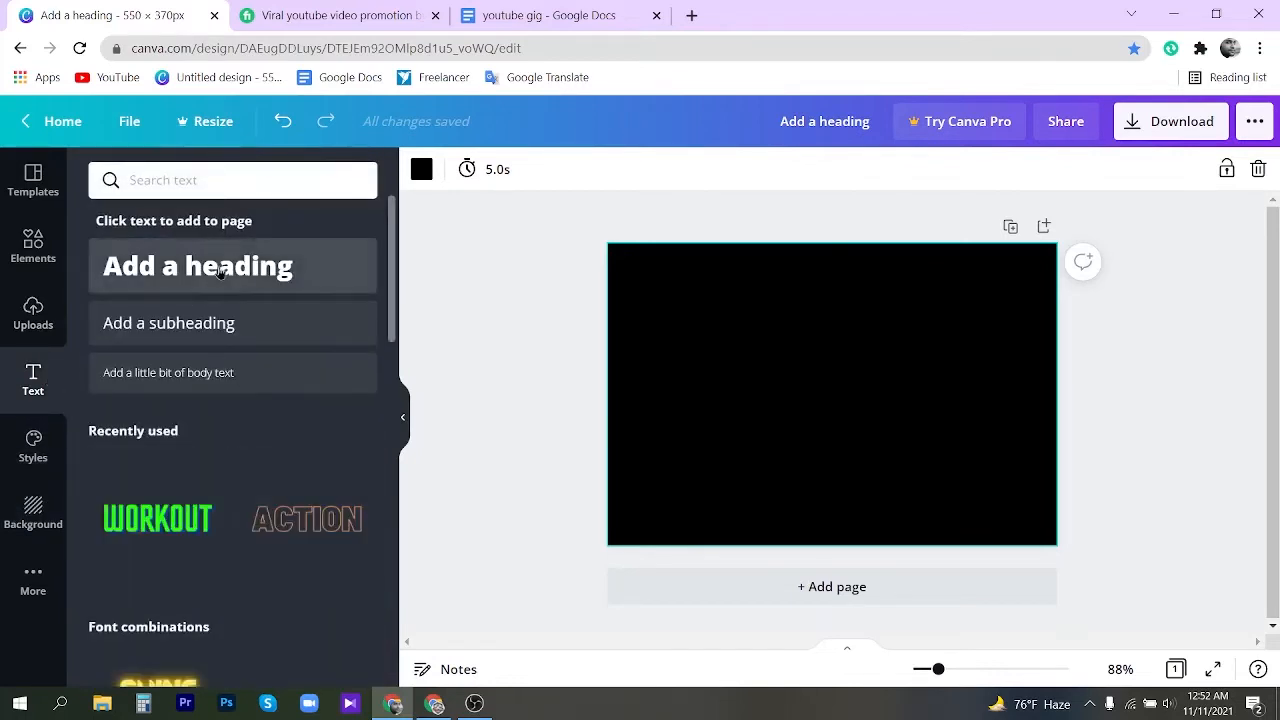
{"action": "left_click", "coordinate": [196, 268]}
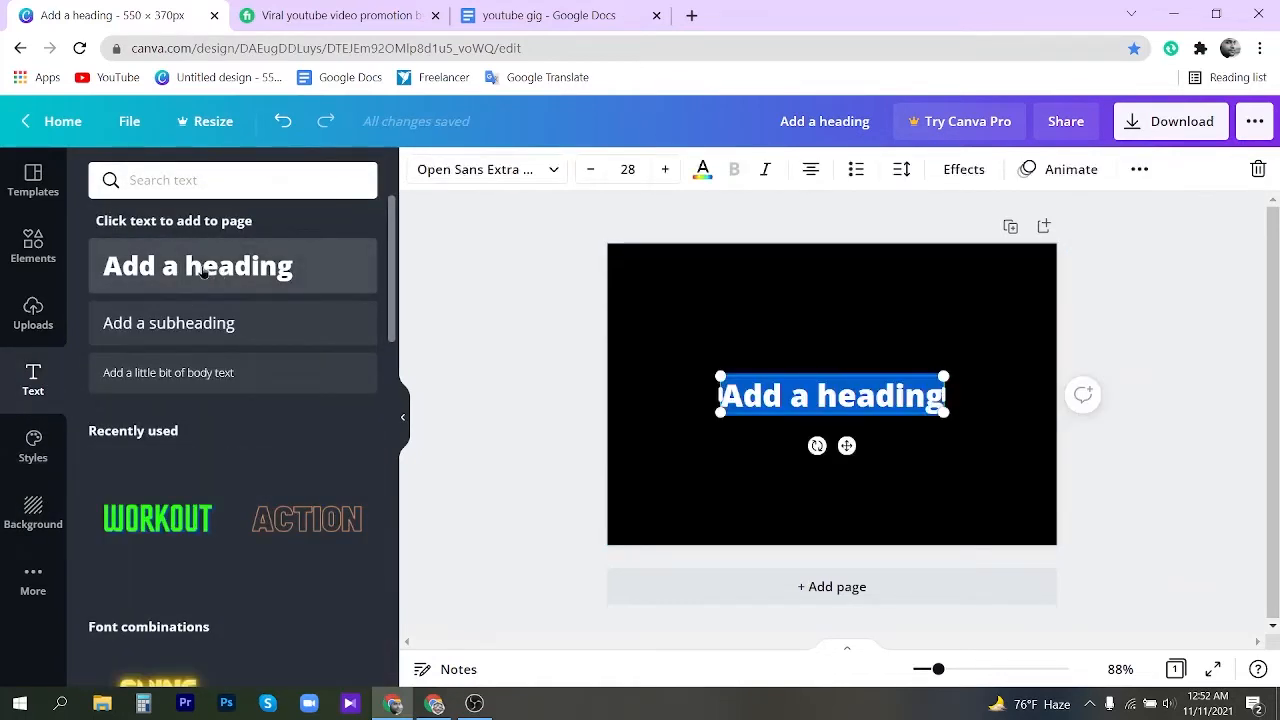
{"action": "type", "text": "M"}
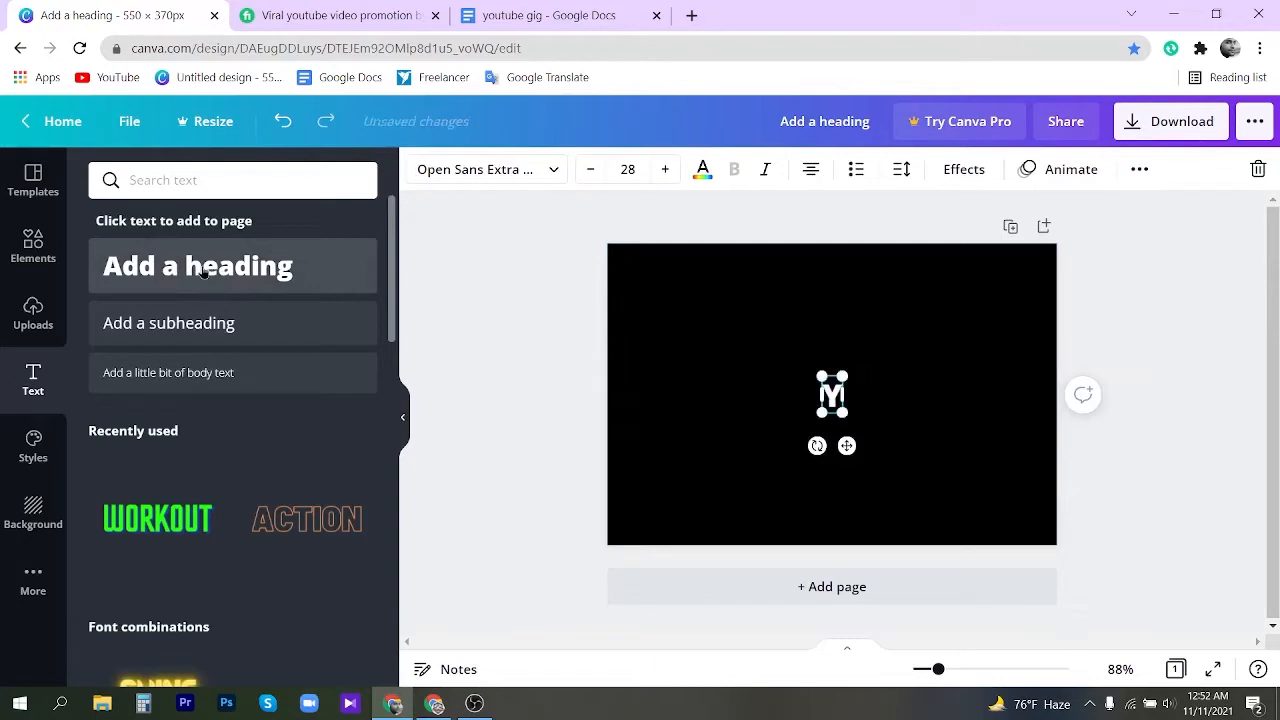
{"action": "key", "text": "BackSpace"}
{"action": "type", "text": "YOUTUBE"}
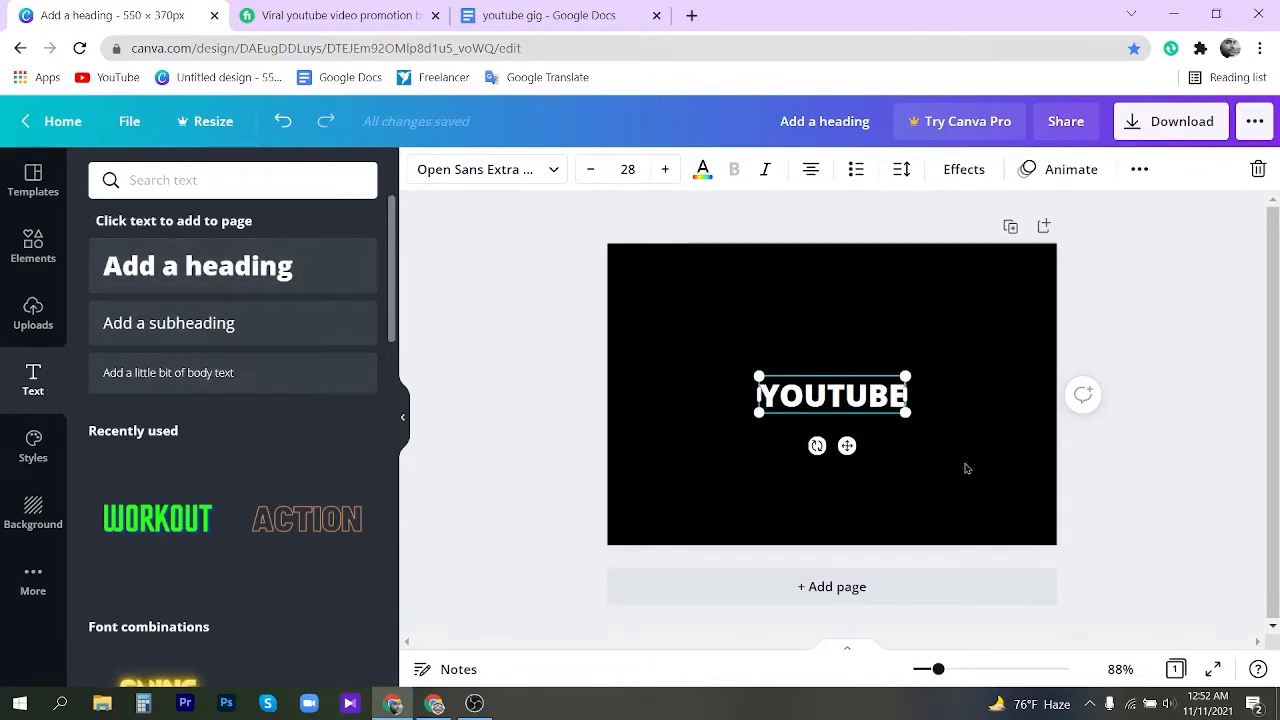
{"action": "left_click_drag", "start_coordinate": [905, 412], "coordinate": [1021, 486]}
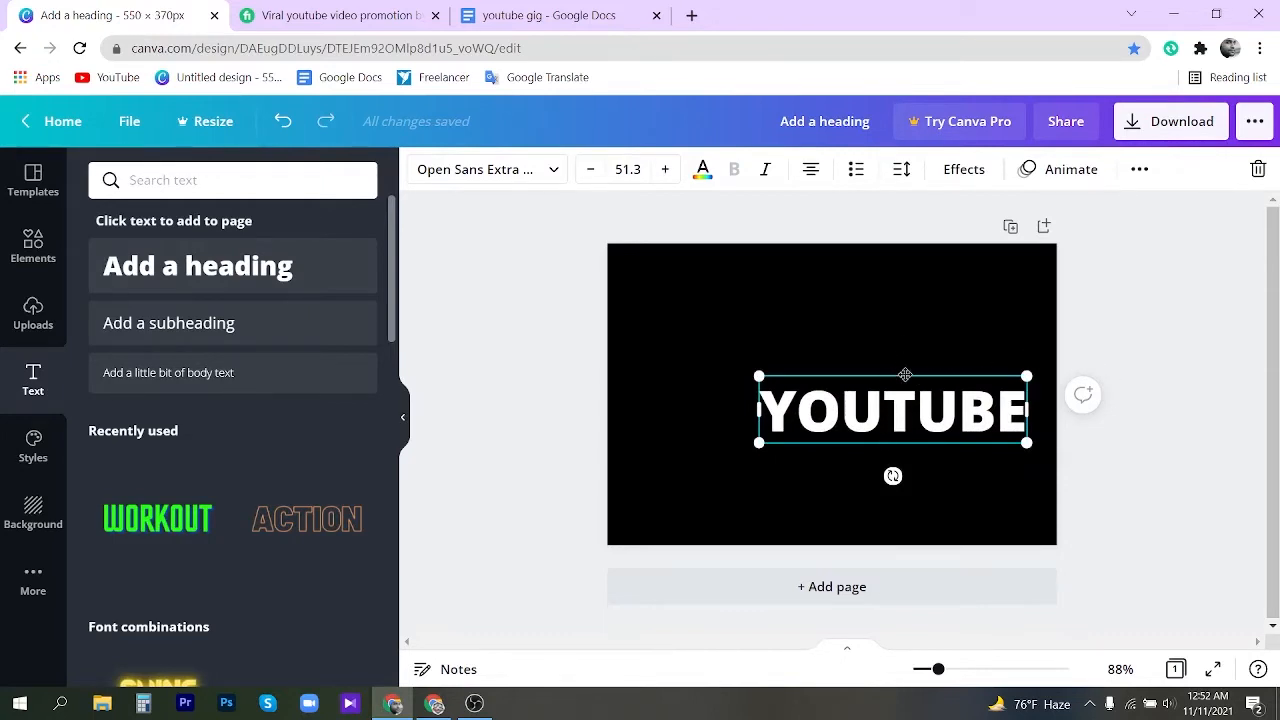
{"action": "left_click_drag", "start_coordinate": [905, 371], "coordinate": [1028, 306]}
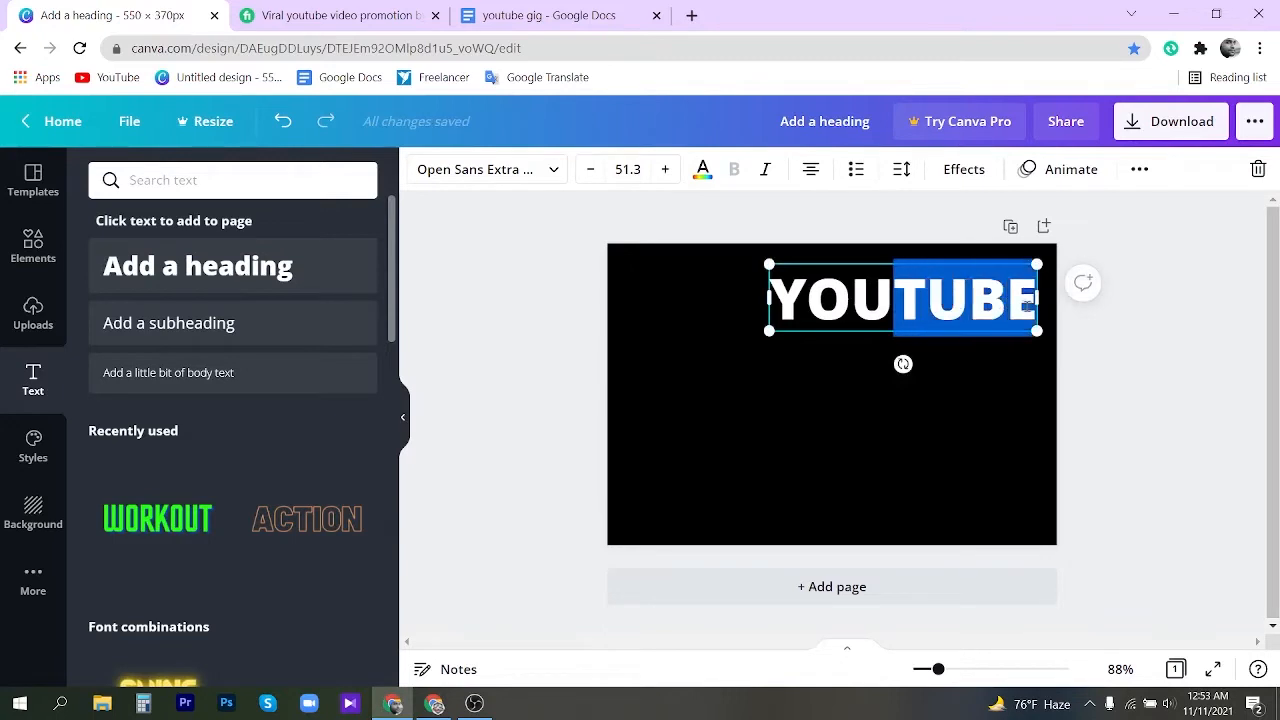
Step: Colour the letters TUBE in the heading bright red
{"action": "left_click", "coordinate": [702, 169]}
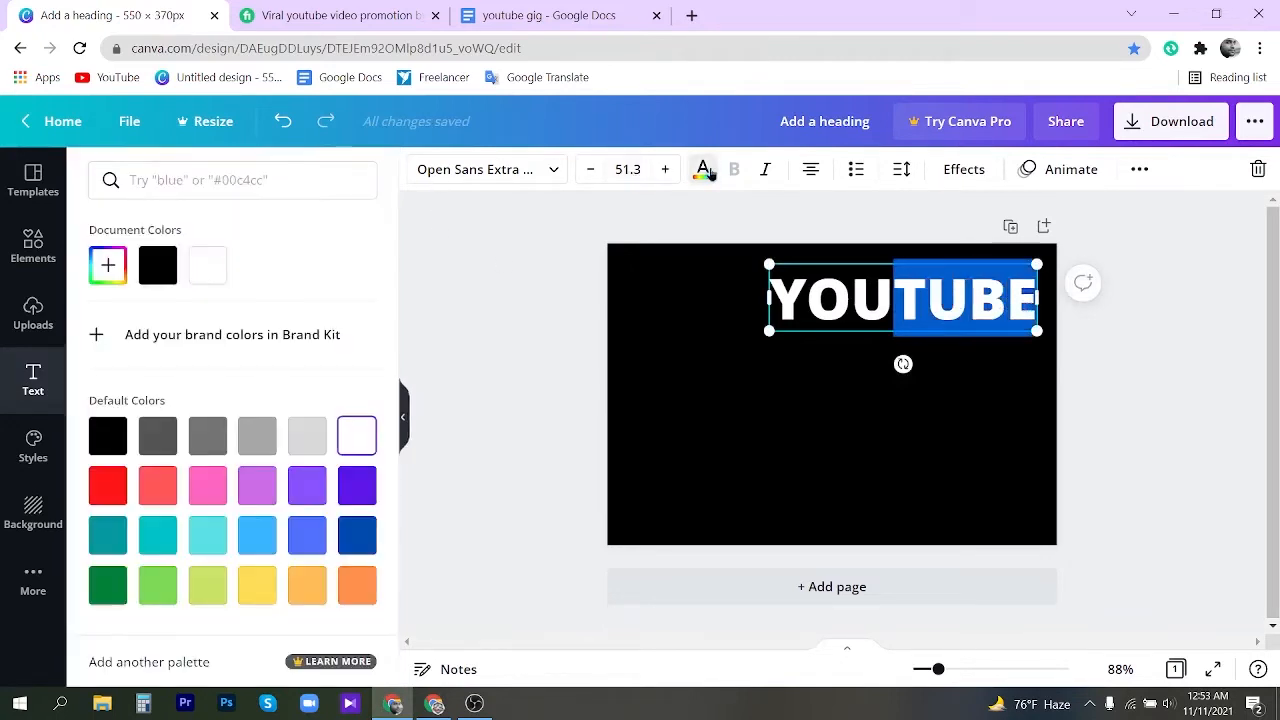
{"action": "left_click", "coordinate": [105, 486]}
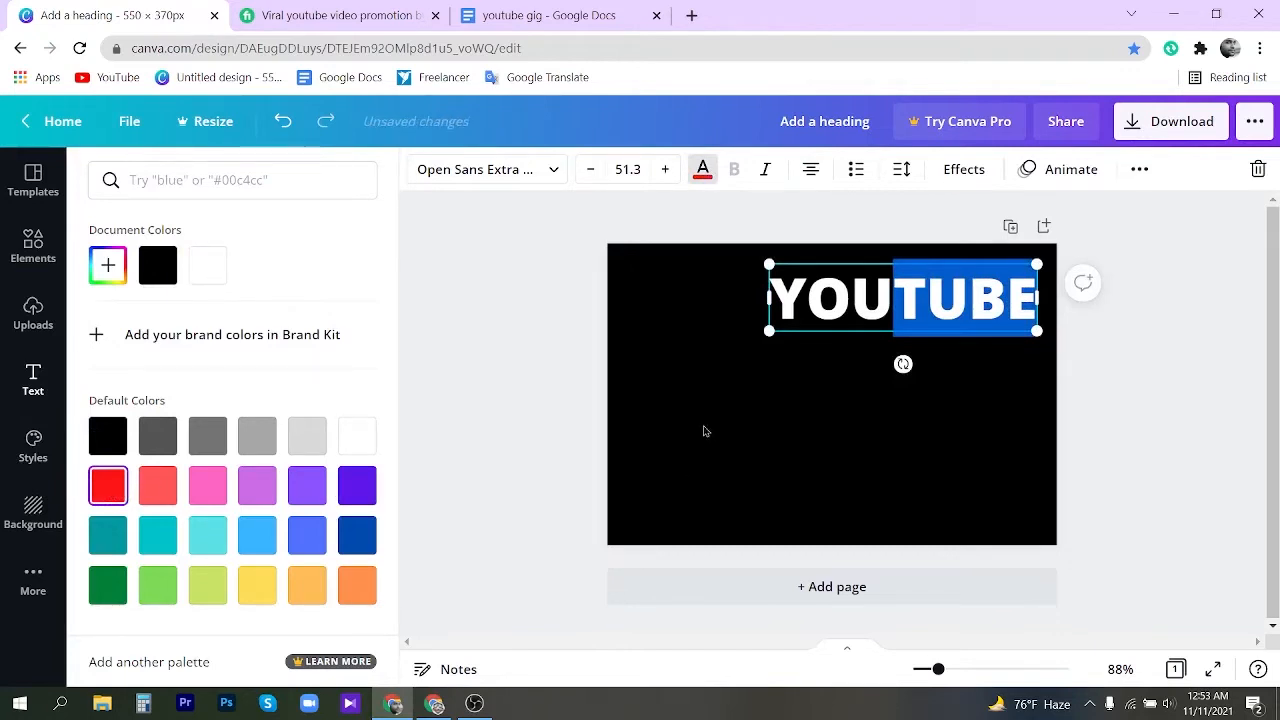
{"action": "left_click", "coordinate": [703, 431]}
{"action": "left_click", "coordinate": [874, 372]}
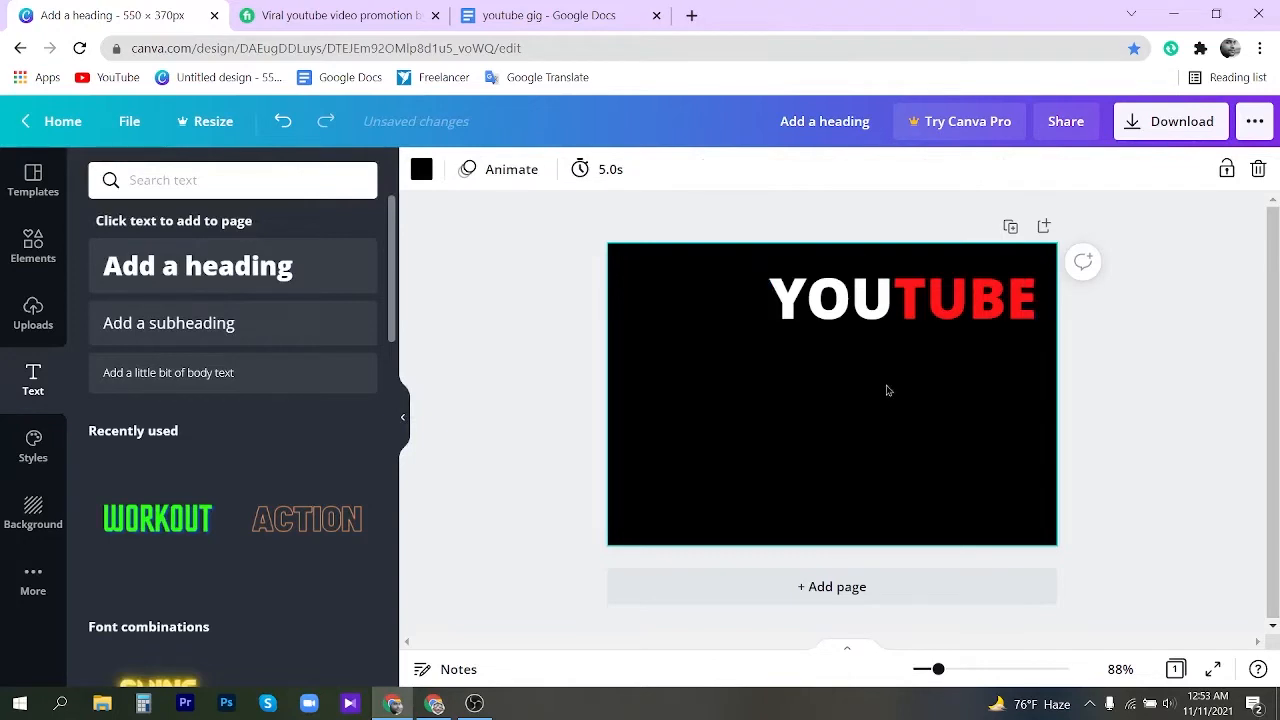
Step: Add a subheading reading PROMOTION to the page
{"action": "left_click", "coordinate": [205, 323]}
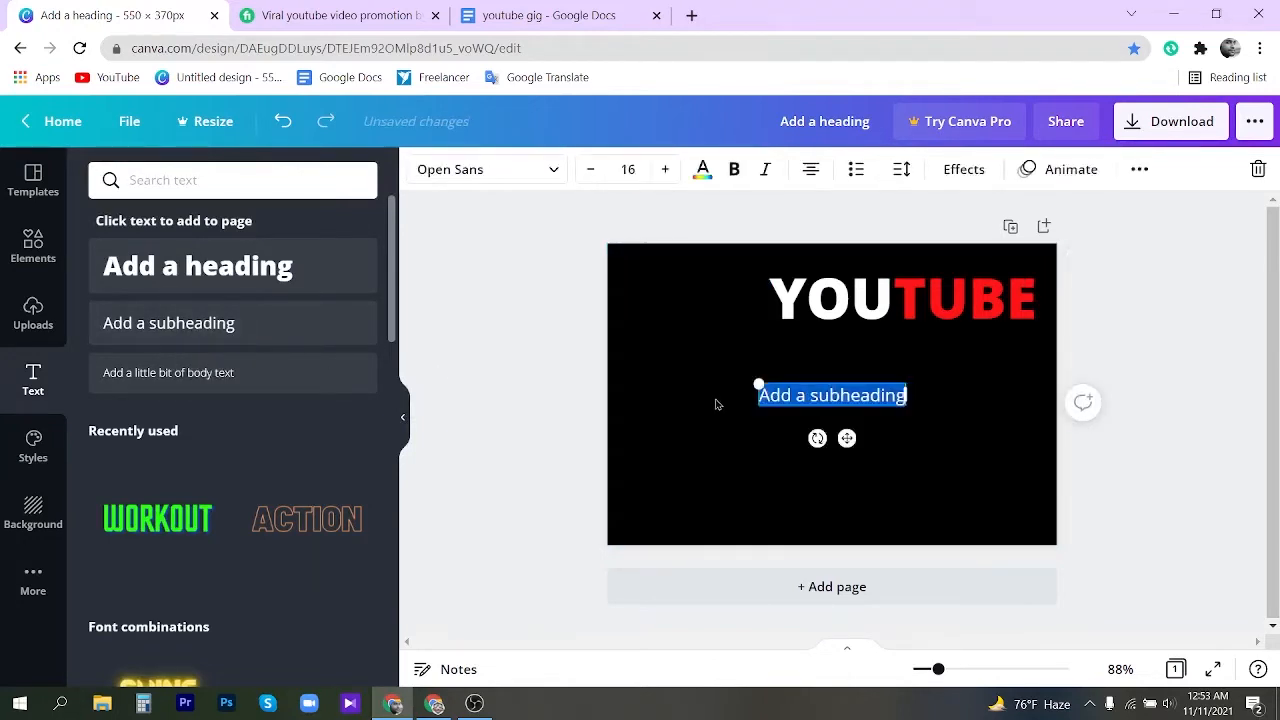
{"action": "type", "text": "PR"}
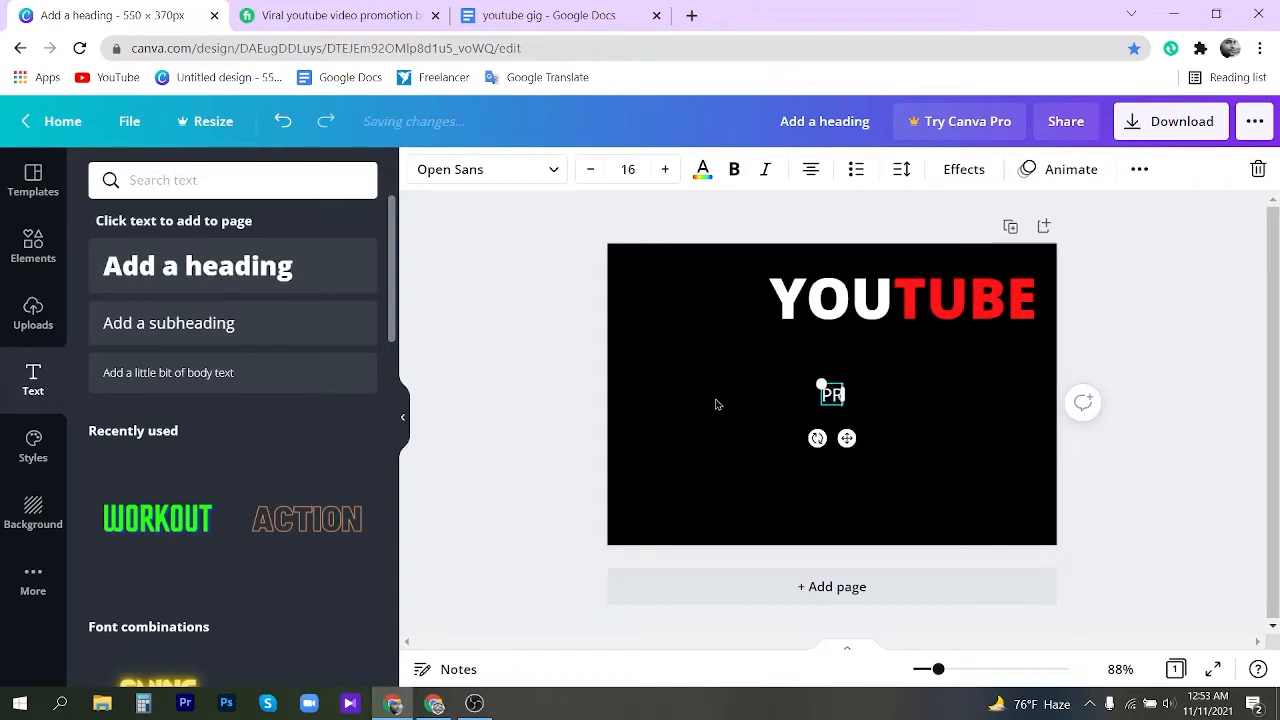
{"action": "type", "text": "OMOTION"}
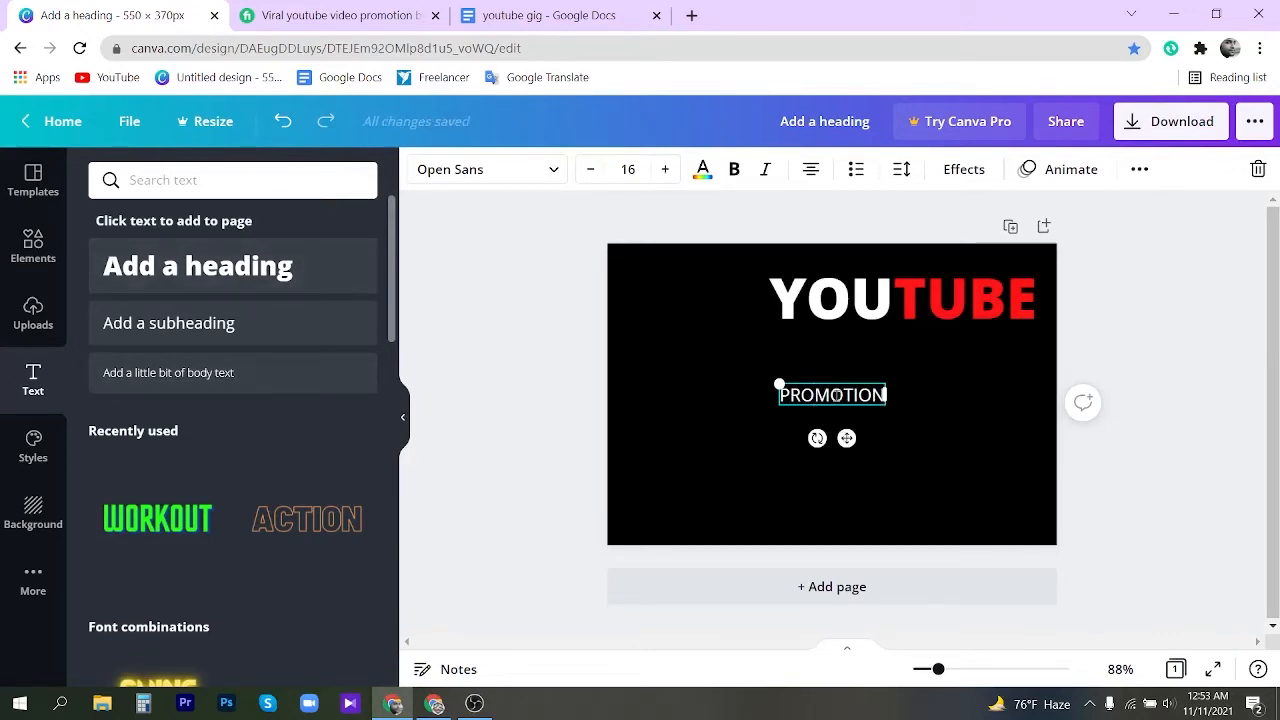
Step: Give the PROMOTION text the custom yellow colour #FAFF00
{"action": "double_click", "coordinate": [828, 396]}
{"action": "left_click", "coordinate": [702, 169]}
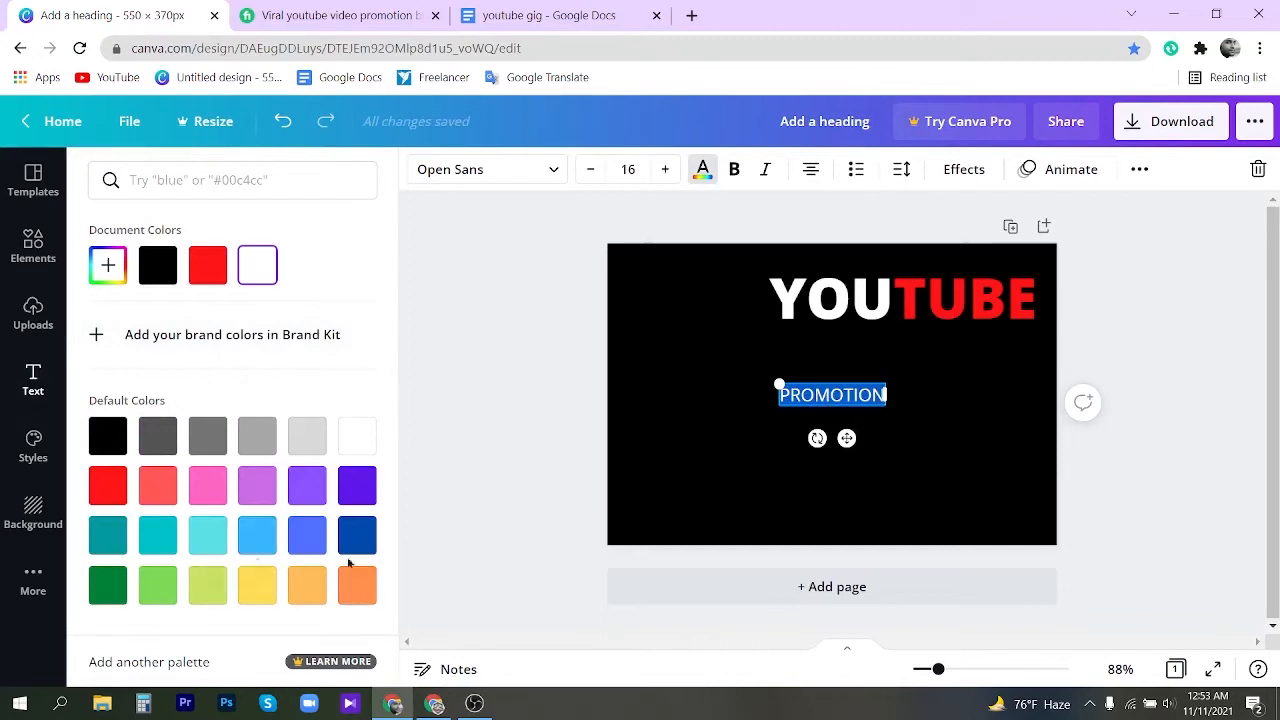
{"action": "left_click", "coordinate": [108, 265]}
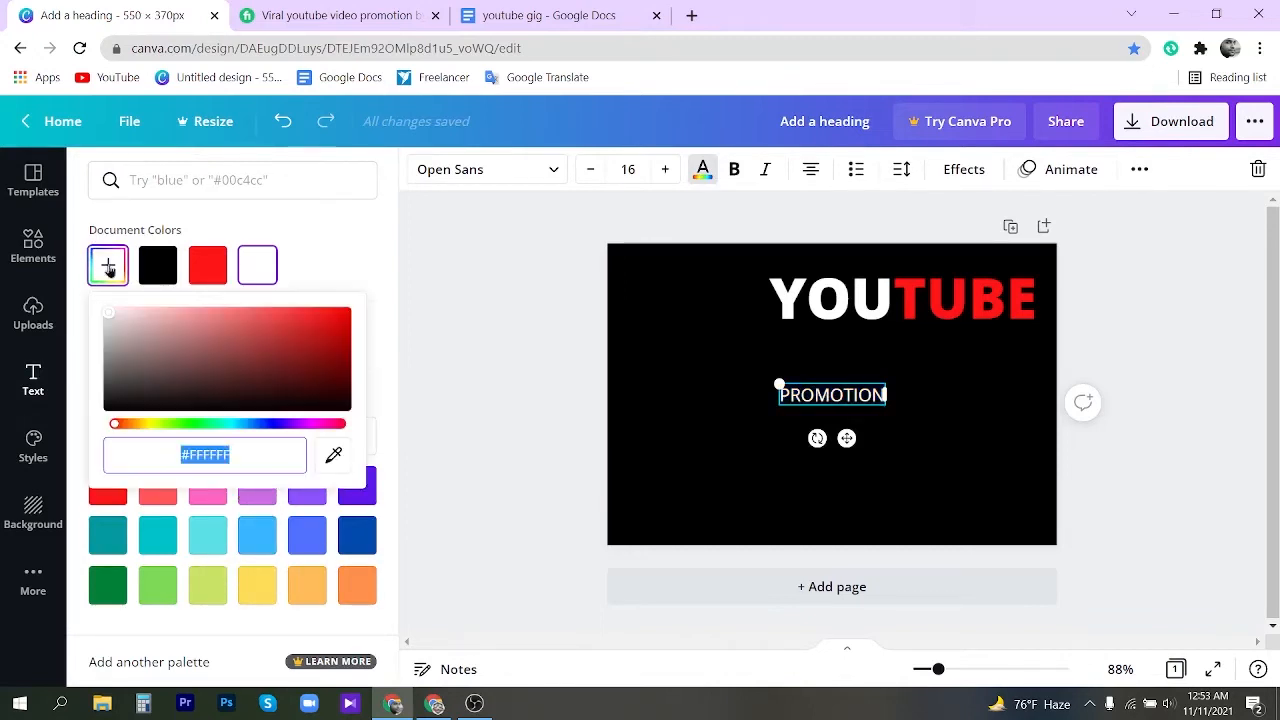
{"action": "left_click", "coordinate": [157, 424]}
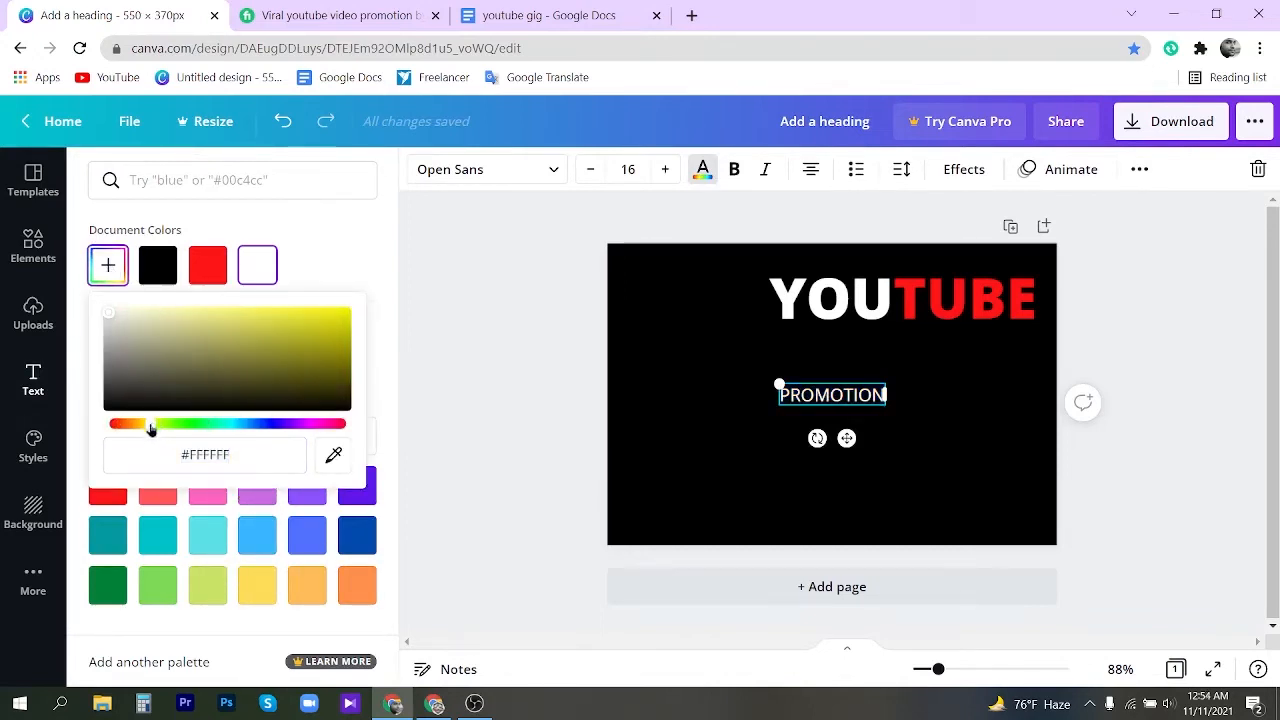
{"action": "left_click", "coordinate": [357, 314]}
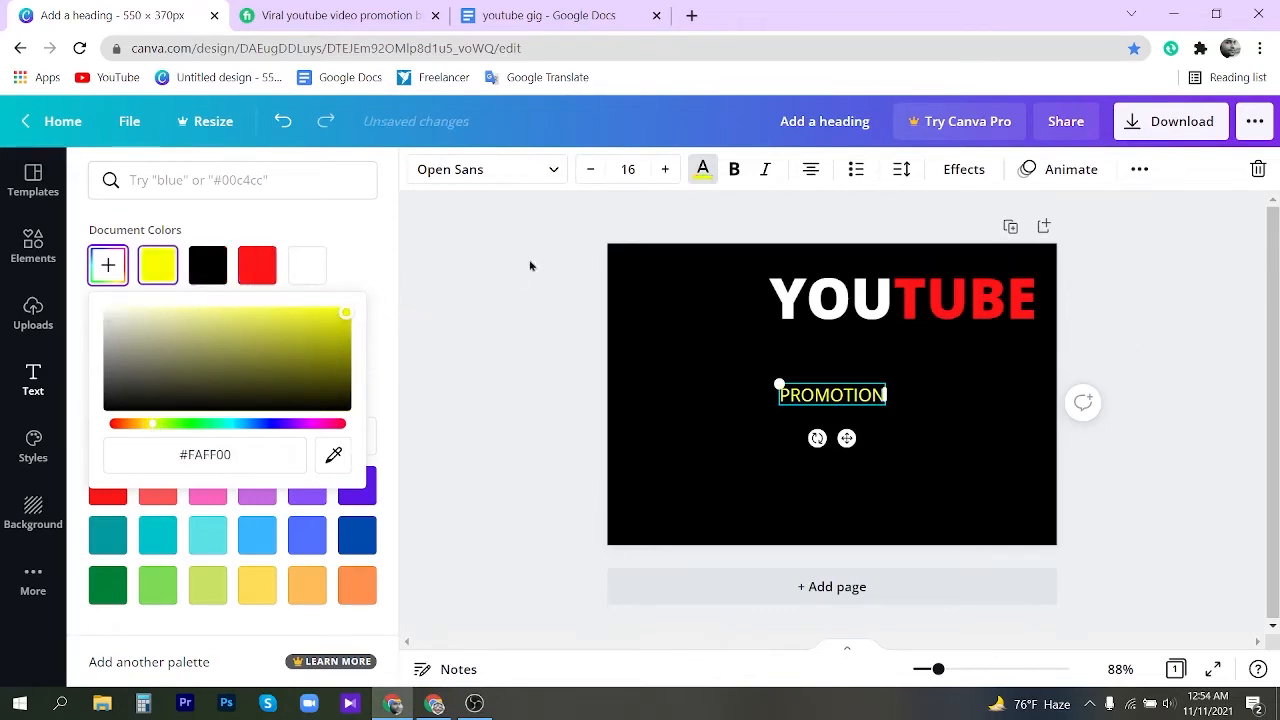
{"action": "left_click", "coordinate": [723, 427]}
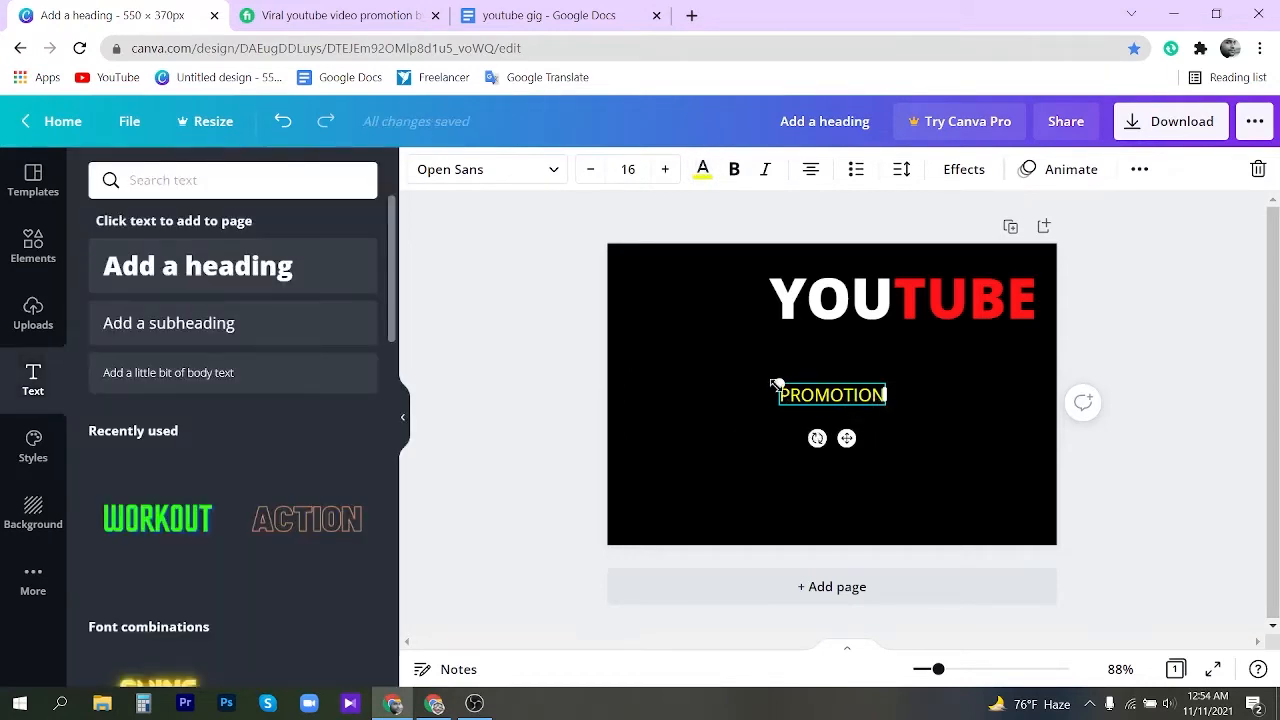
Step: Enlarge the PROMOTION text to about font size 26 and make it bold
{"action": "left_click_drag", "start_coordinate": [776, 382], "coordinate": [711, 372]}
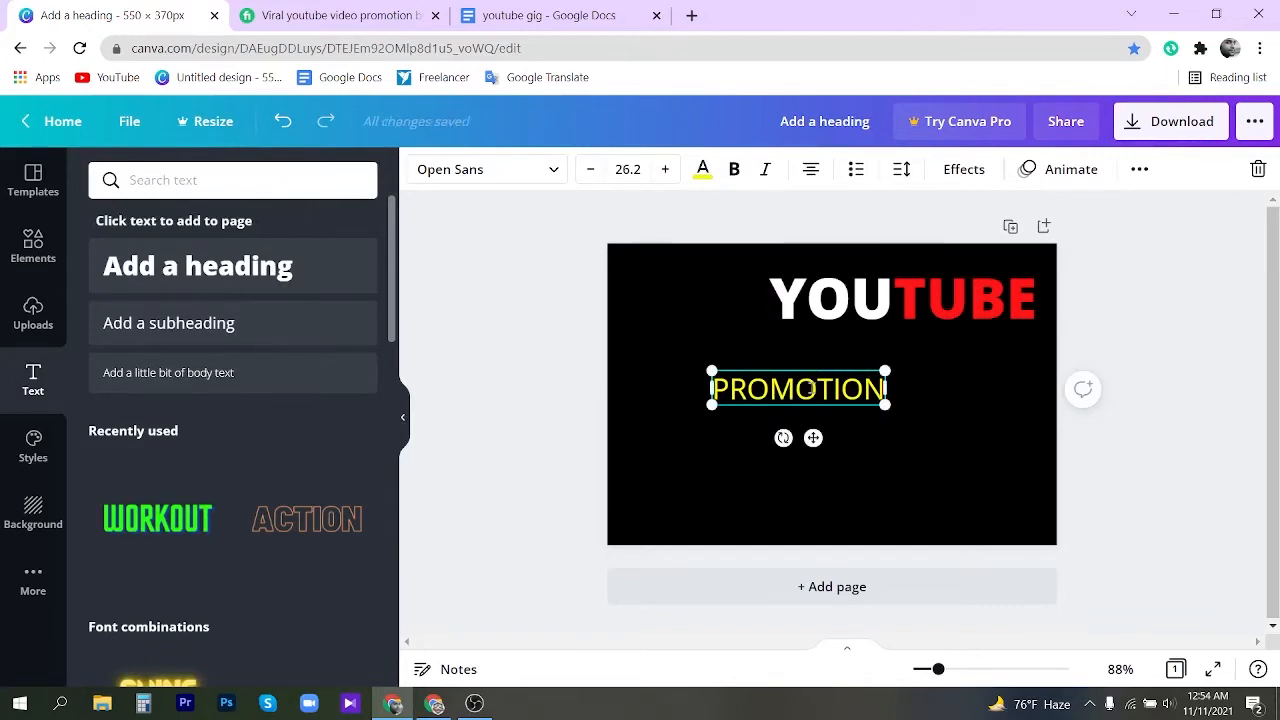
{"action": "double_click", "coordinate": [811, 388]}
{"action": "left_click", "coordinate": [734, 169]}
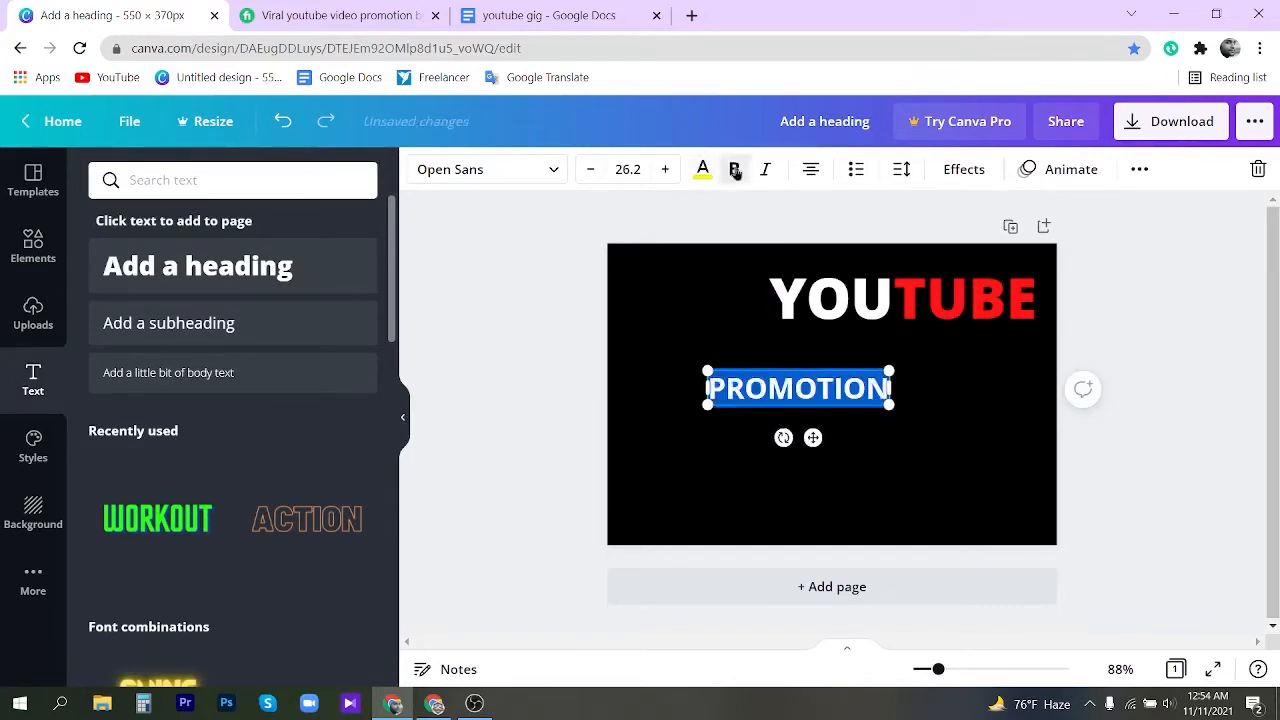
{"action": "left_click", "coordinate": [856, 470]}
{"action": "left_click", "coordinate": [818, 392]}
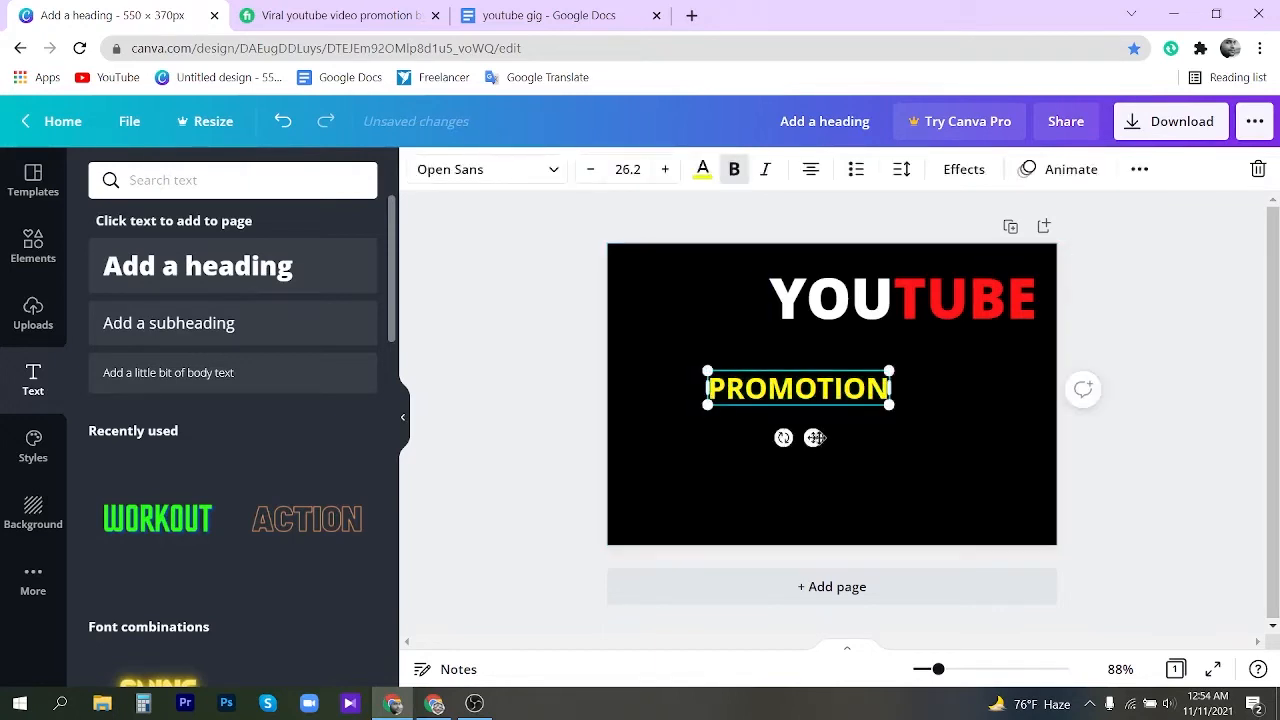
Step: Place PROMOTION directly beneath YOUTUBE, aligned to its right edge, and enlarge it to about font size 30
{"action": "left_click_drag", "start_coordinate": [813, 438], "coordinate": [966, 403]}
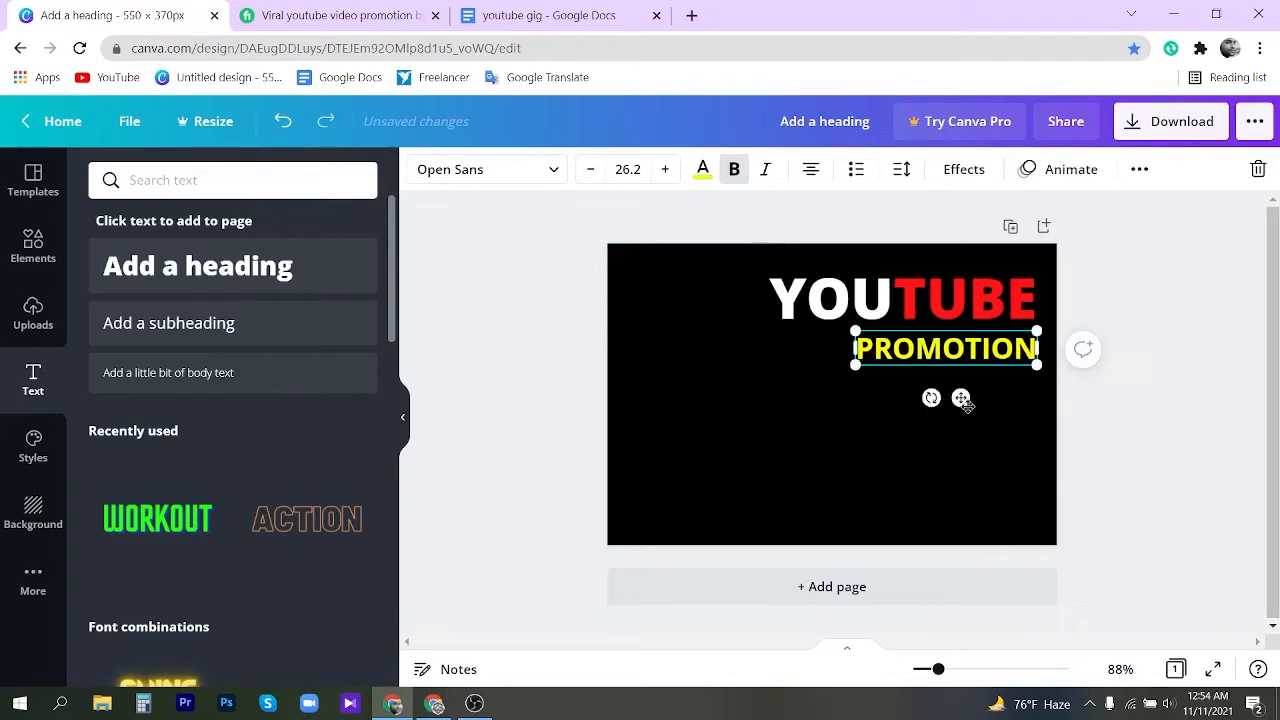
{"action": "left_click_drag", "start_coordinate": [855, 366], "coordinate": [836, 383]}
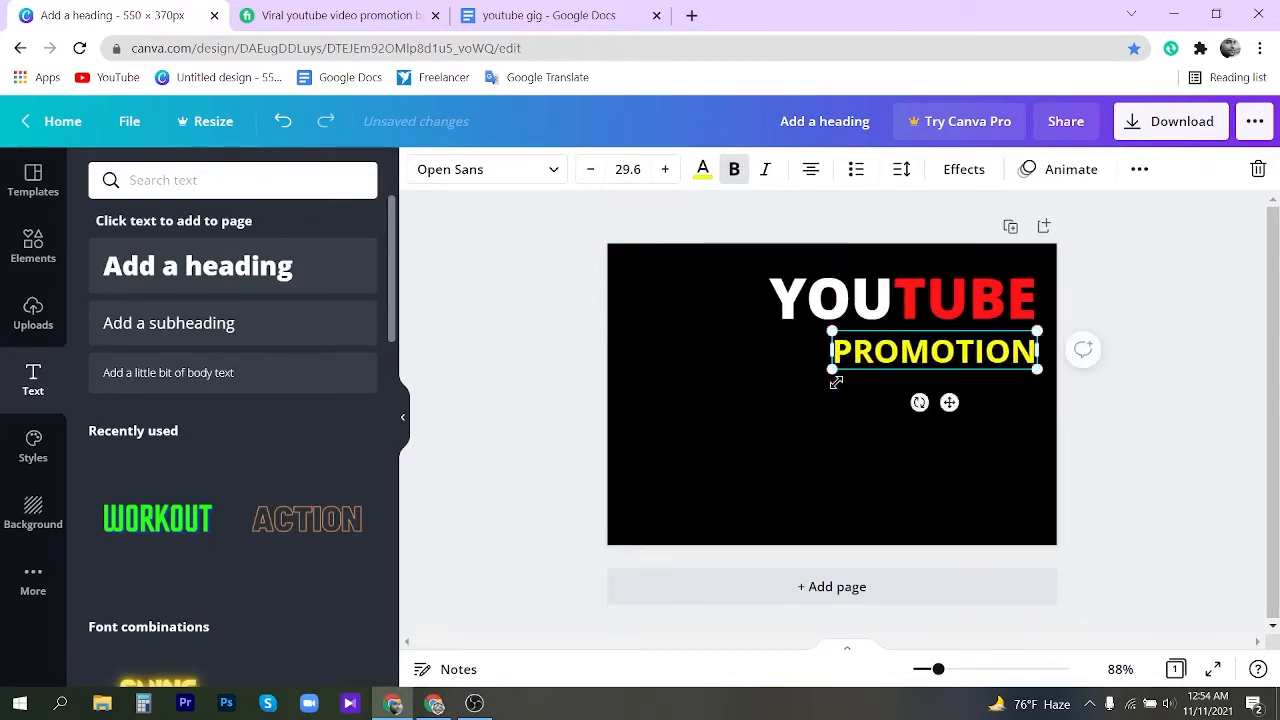
{"action": "left_click", "coordinate": [836, 390]}
Step: Search the elements for "youtube logo" and add the free red circular play-button graphic to the page
{"action": "left_click", "coordinate": [35, 243]}
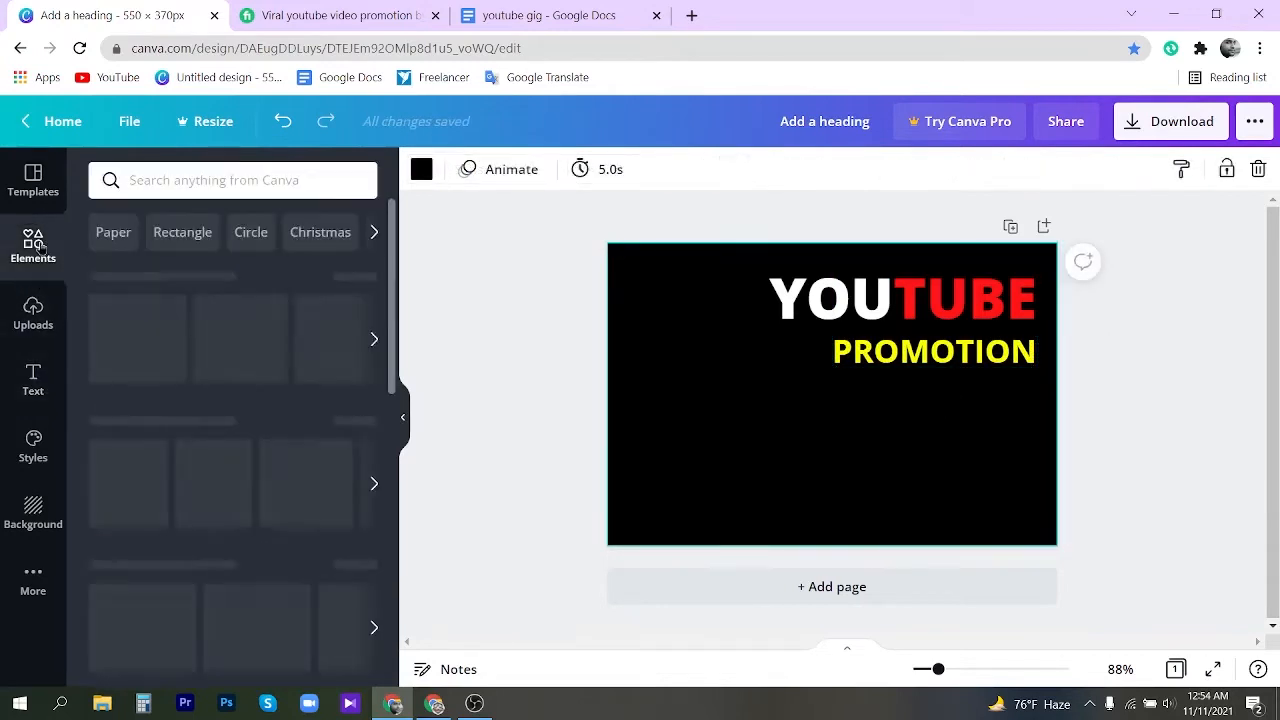
{"action": "left_click", "coordinate": [193, 180]}
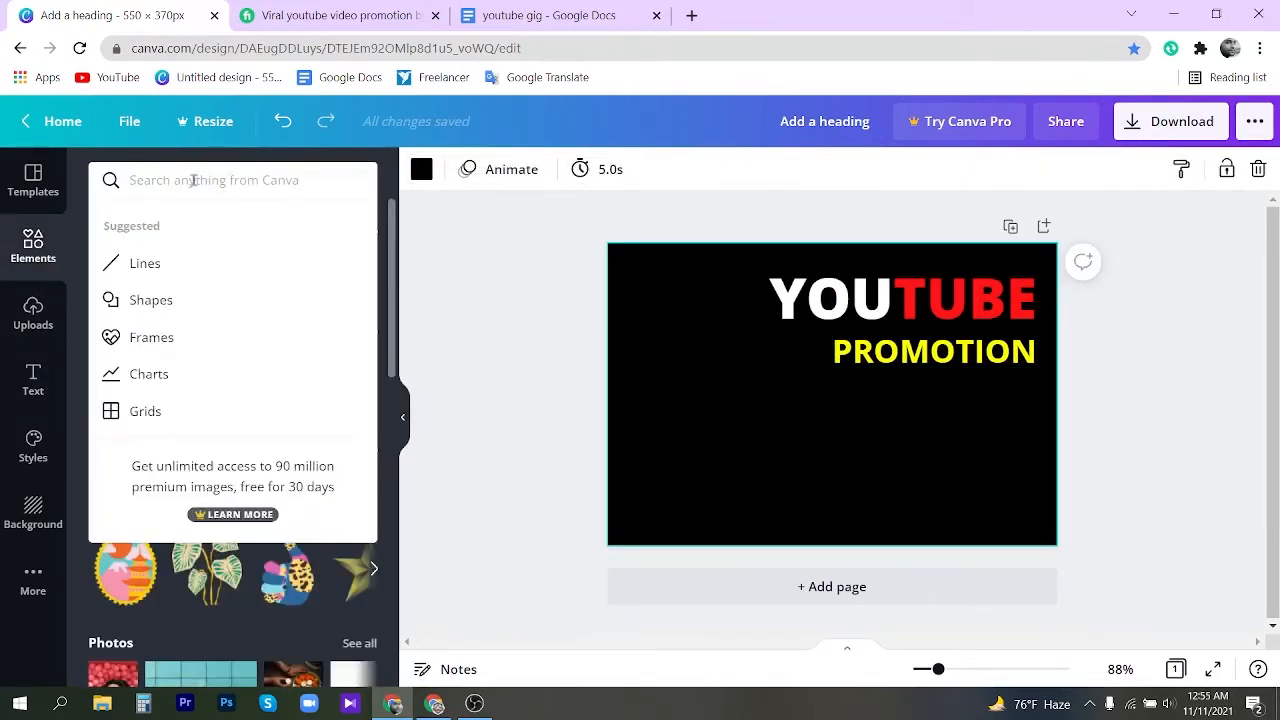
{"action": "type", "text": "Yout"}
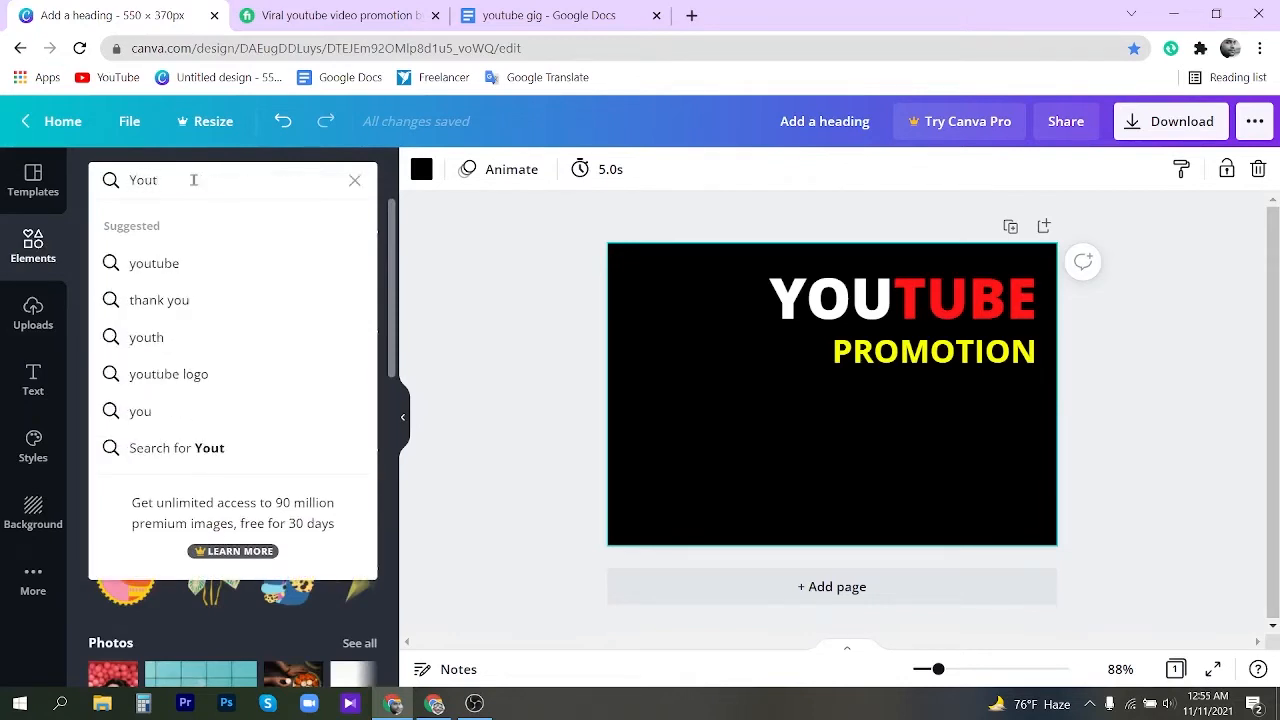
{"action": "left_click", "coordinate": [165, 374]}
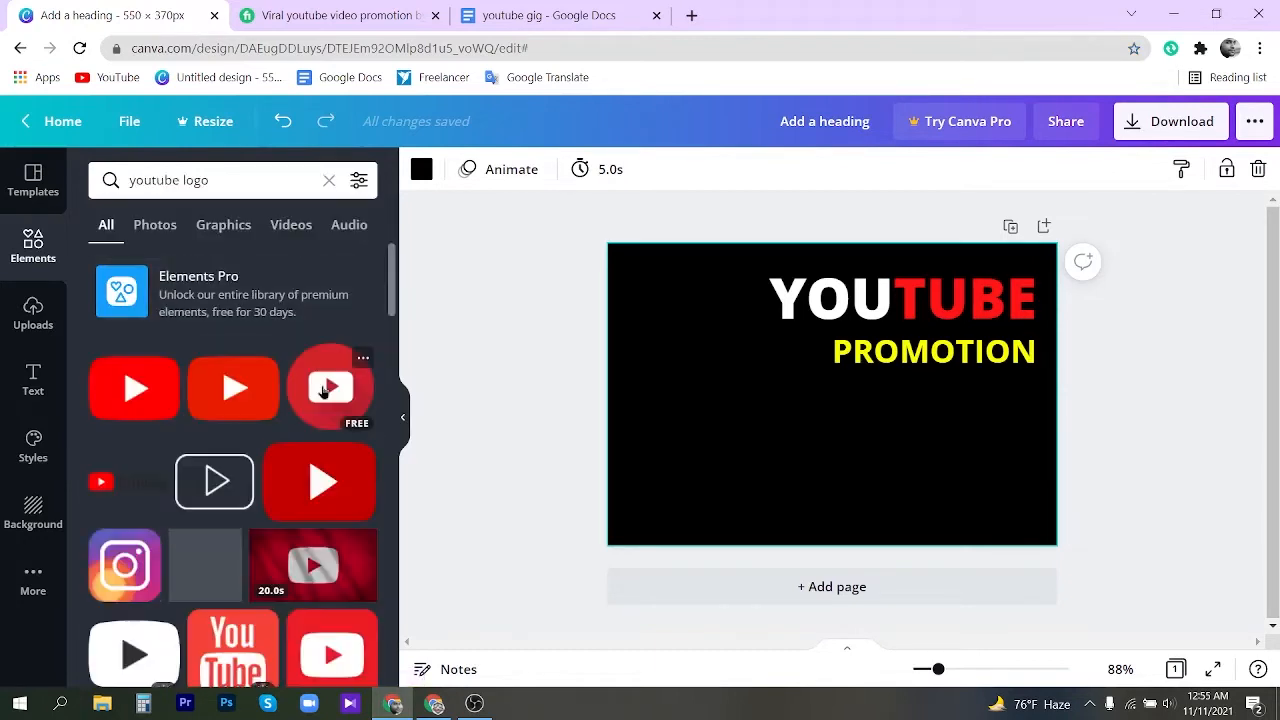
{"action": "scroll", "coordinate": [298, 435], "scroll_direction": "down", "scroll_amount": 2}
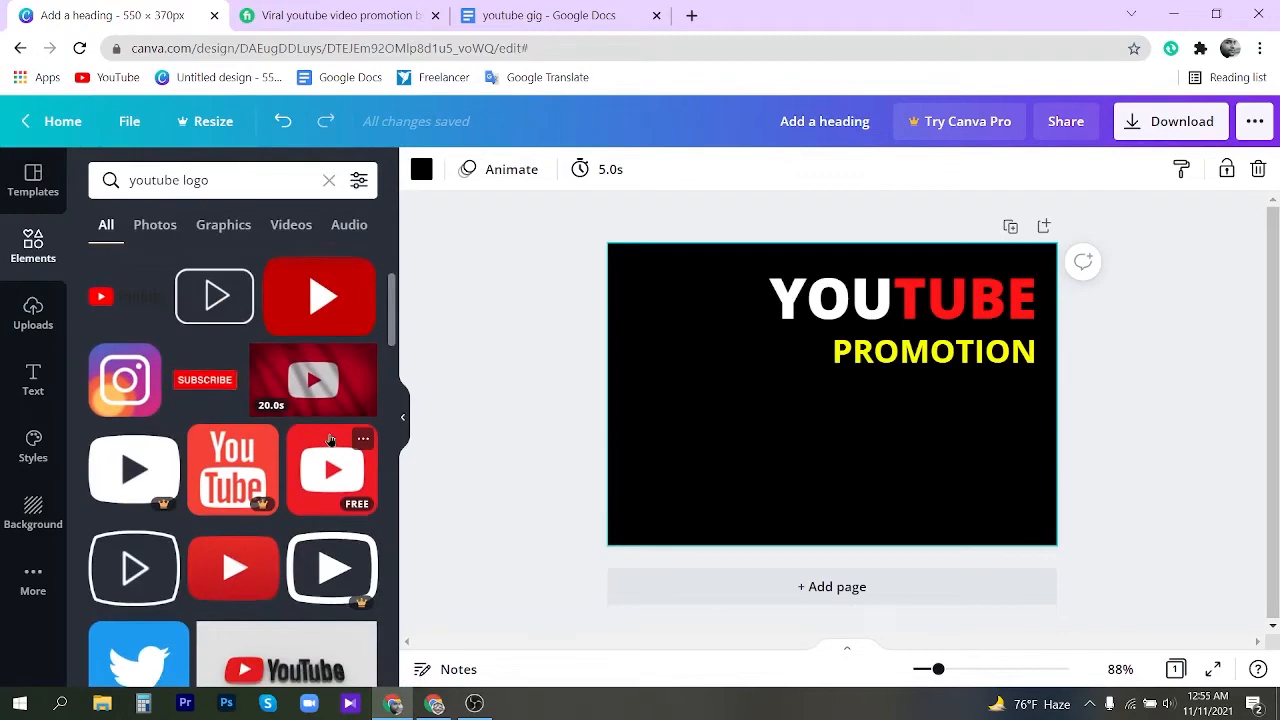
{"action": "scroll", "coordinate": [332, 427], "scroll_direction": "down", "scroll_amount": 8}
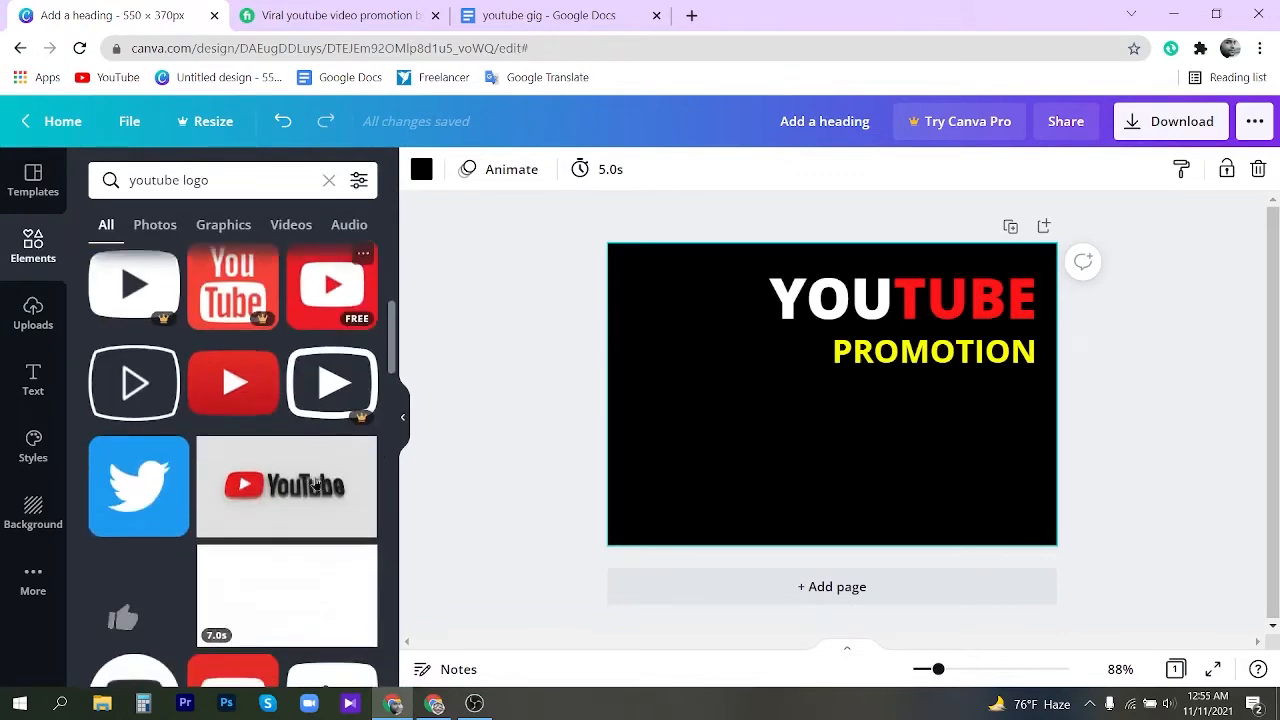
{"action": "left_click", "coordinate": [300, 460]}
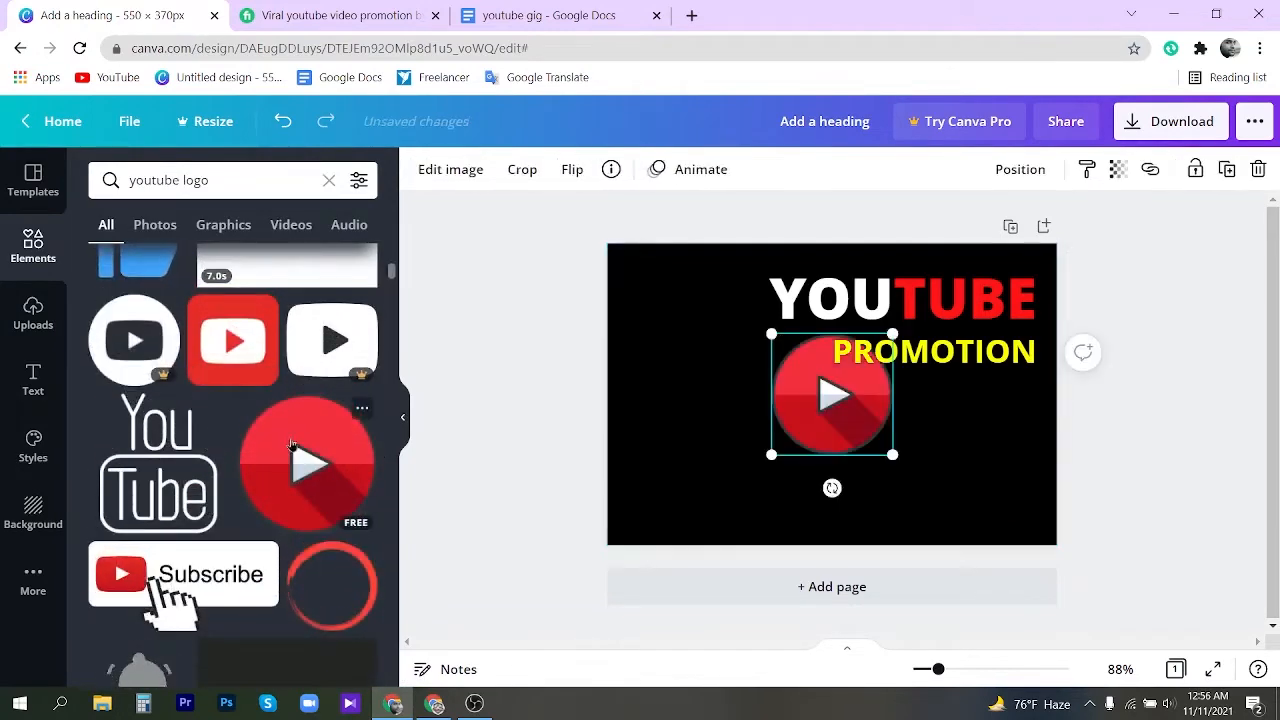
Step: Enlarge the red play-button graphic and position it on the left side of the page beside the text
{"action": "left_click_drag", "start_coordinate": [830, 407], "coordinate": [690, 405]}
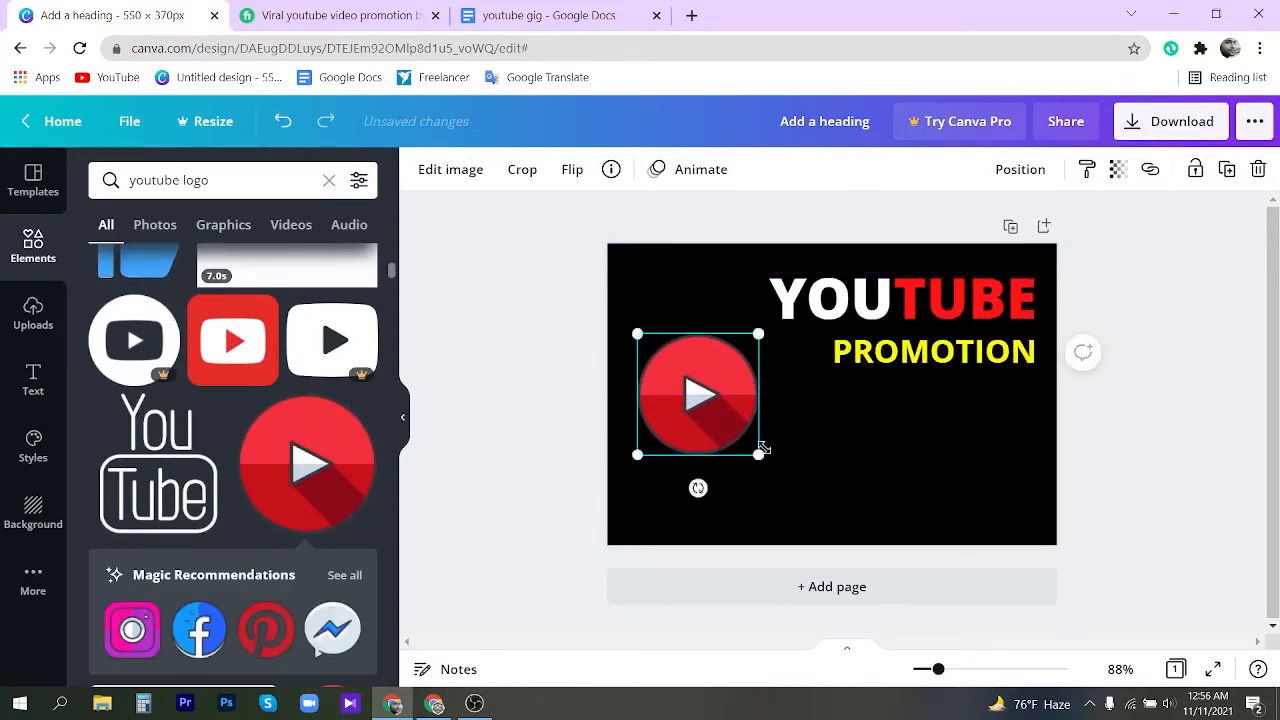
{"action": "left_click_drag", "start_coordinate": [760, 453], "coordinate": [806, 494]}
{"action": "left_click_drag", "start_coordinate": [712, 442], "coordinate": [698, 386]}
{"action": "left_click_drag", "start_coordinate": [782, 453], "coordinate": [800, 470]}
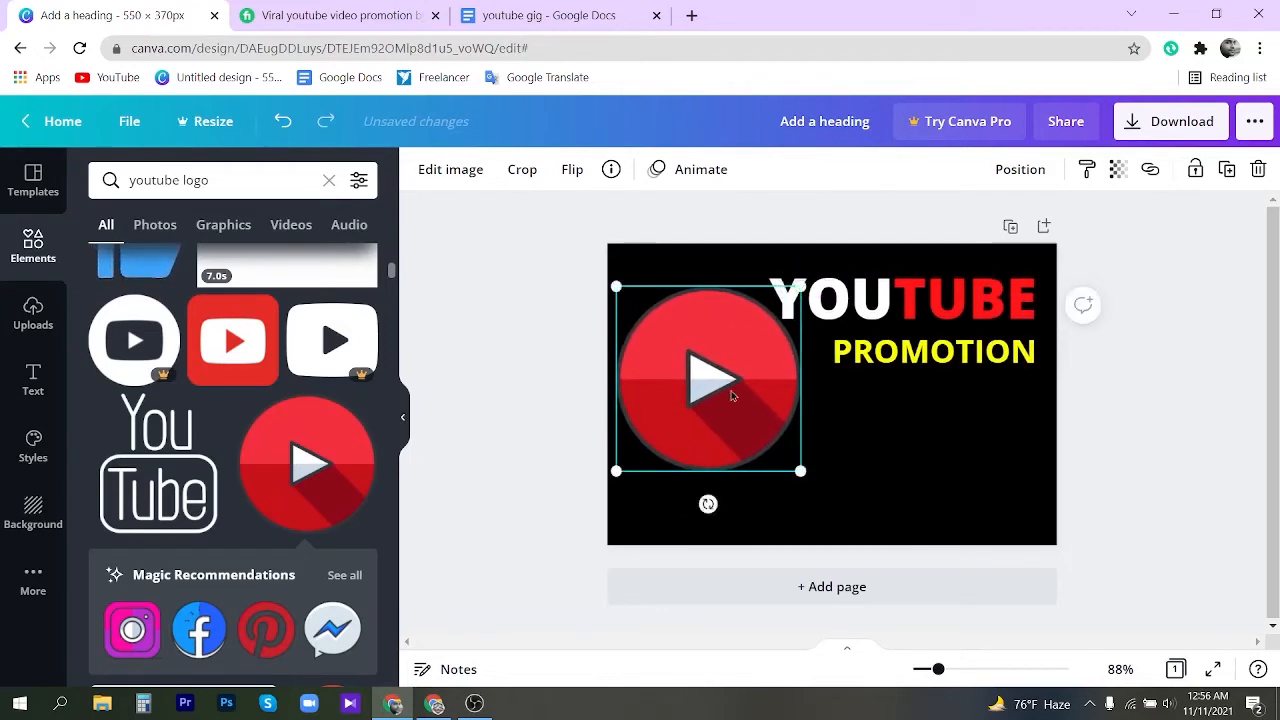
{"action": "left_click_drag", "start_coordinate": [732, 393], "coordinate": [730, 408]}
{"action": "left_click_drag", "start_coordinate": [800, 488], "coordinate": [779, 466]}
{"action": "left_click_drag", "start_coordinate": [678, 390], "coordinate": [681, 385]}
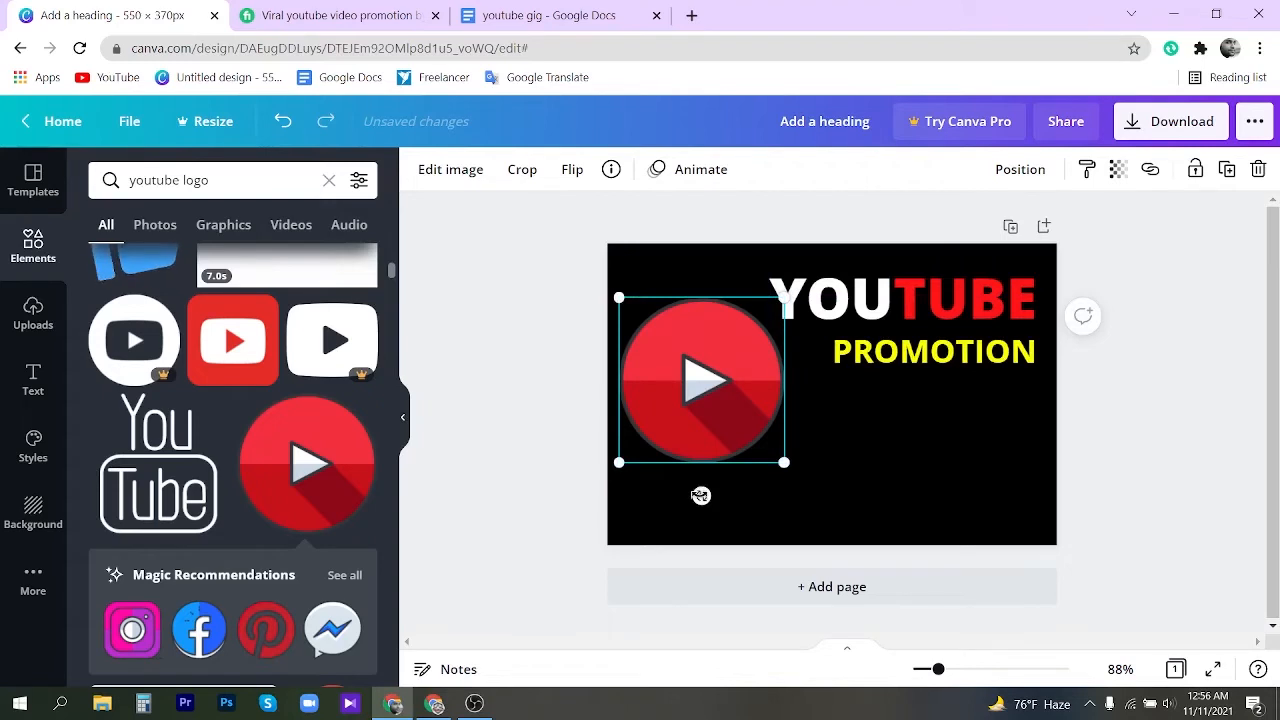
Step: Add a square shape, reshape it into a wide rectangle and place it directly beneath PROMOTION
{"action": "mouse_move", "coordinate": [701, 495]}
{"action": "left_mouse_down"}
{"action": "mouse_move", "coordinate": [760, 531]}
{"action": "mouse_move", "coordinate": [734, 531]}
{"action": "mouse_move", "coordinate": [728, 508]}
{"action": "mouse_move", "coordinate": [701, 494]}
{"action": "mouse_move", "coordinate": [748, 532]}
{"action": "mouse_move", "coordinate": [712, 503]}
{"action": "left_mouse_up"}
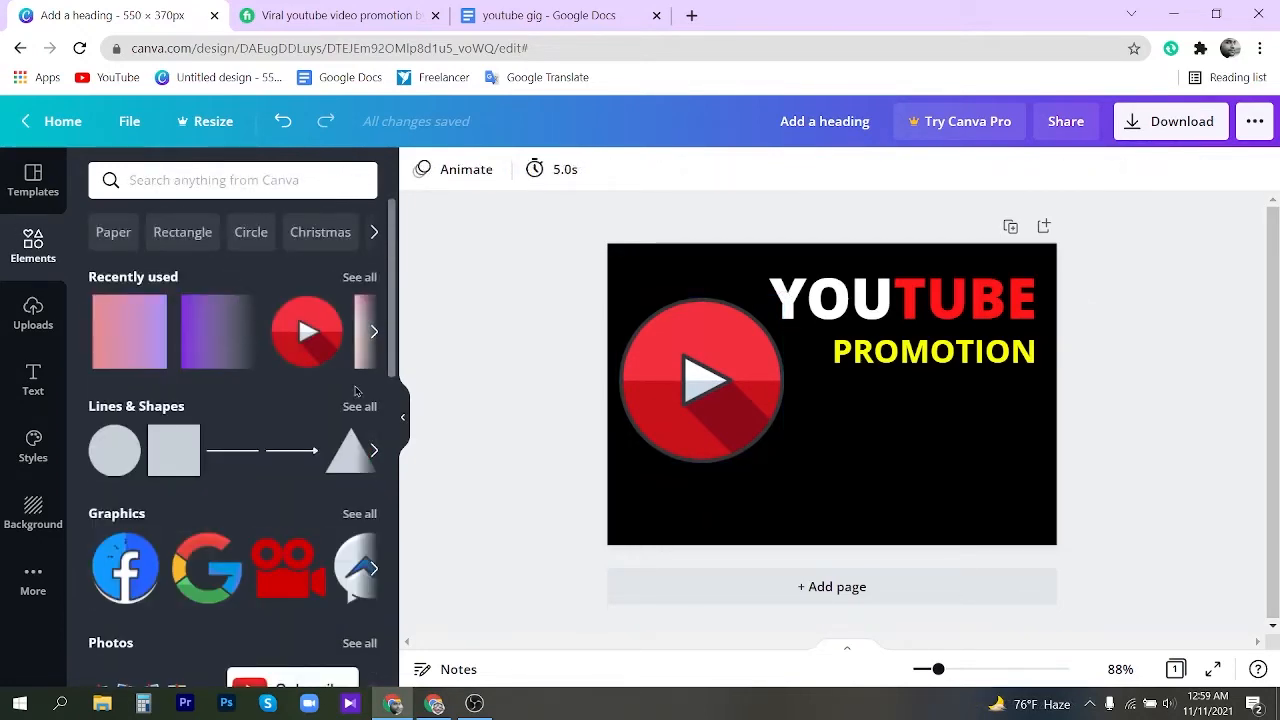
{"action": "left_click", "coordinate": [174, 450]}
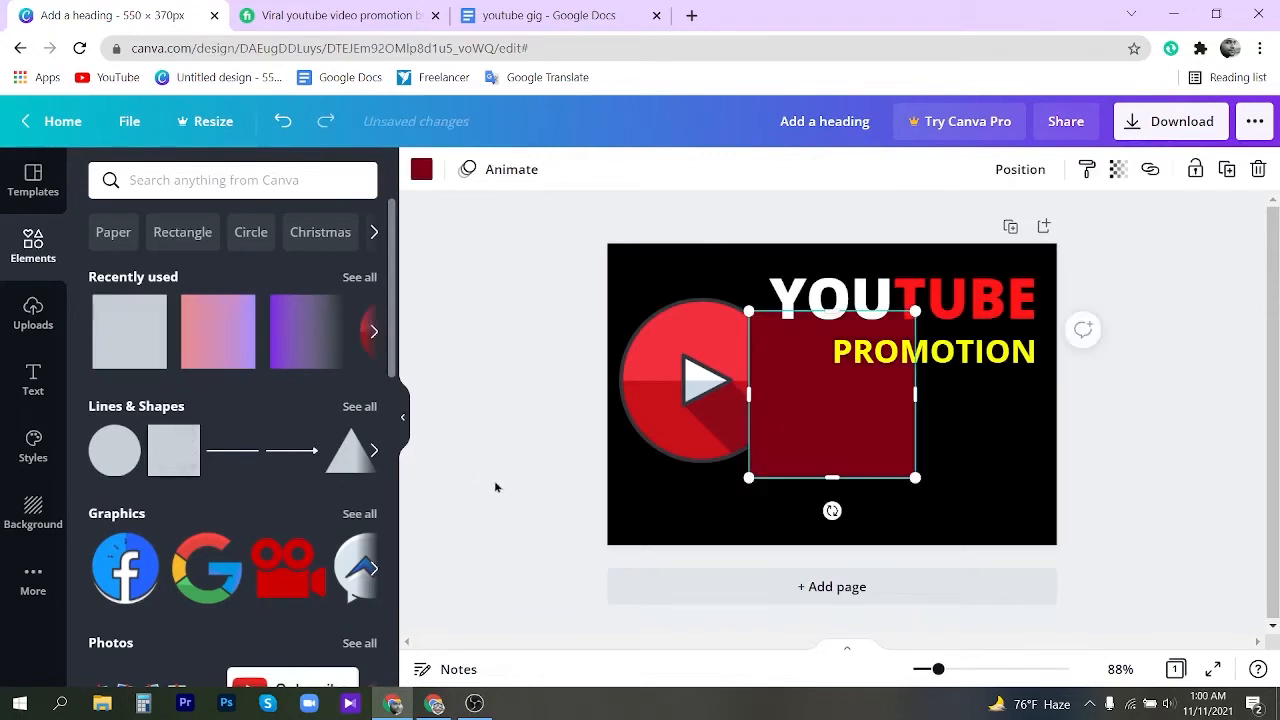
{"action": "left_click_drag", "start_coordinate": [866, 434], "coordinate": [951, 482]}
{"action": "left_click_drag", "start_coordinate": [915, 536], "coordinate": [949, 456]}
{"action": "left_click_drag", "start_coordinate": [866, 439], "coordinate": [824, 448]}
{"action": "left_click_drag", "start_coordinate": [921, 496], "coordinate": [934, 451]}
{"action": "left_click", "coordinate": [934, 451]}
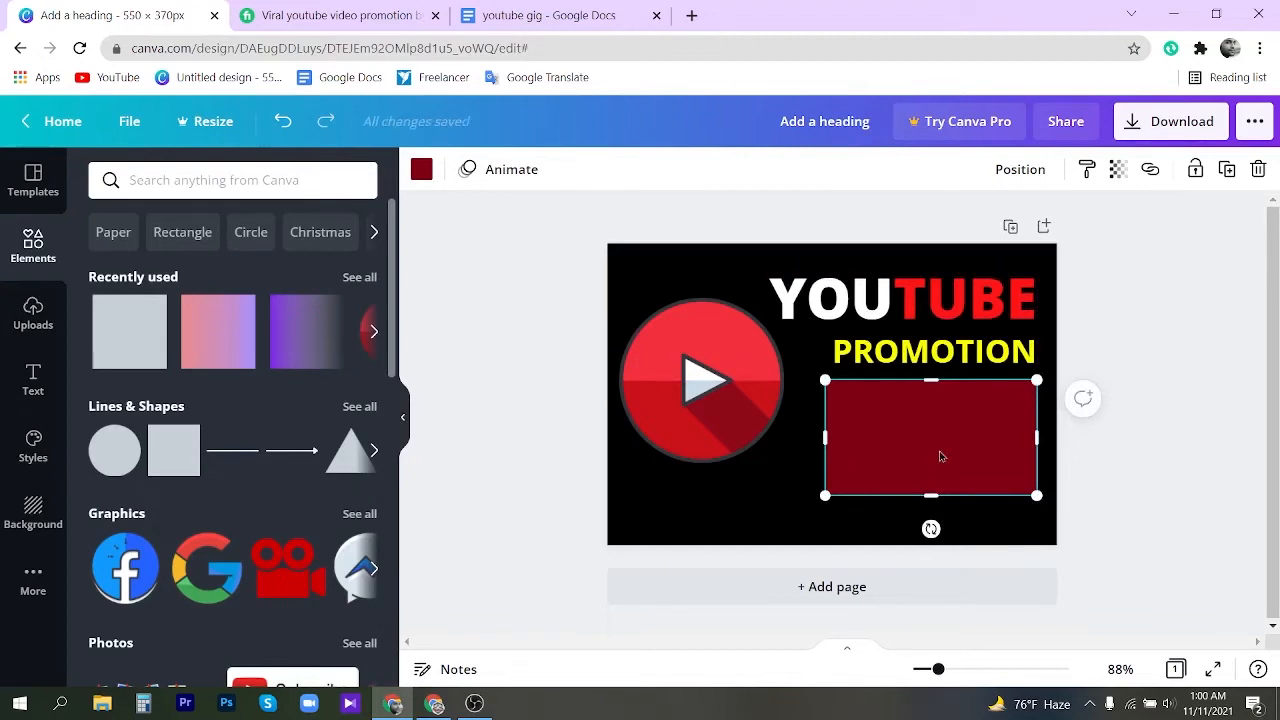
Step: Set the rectangle's fill to bright red #FF0000 and make the shape slightly smaller
{"action": "left_click", "coordinate": [424, 172]}
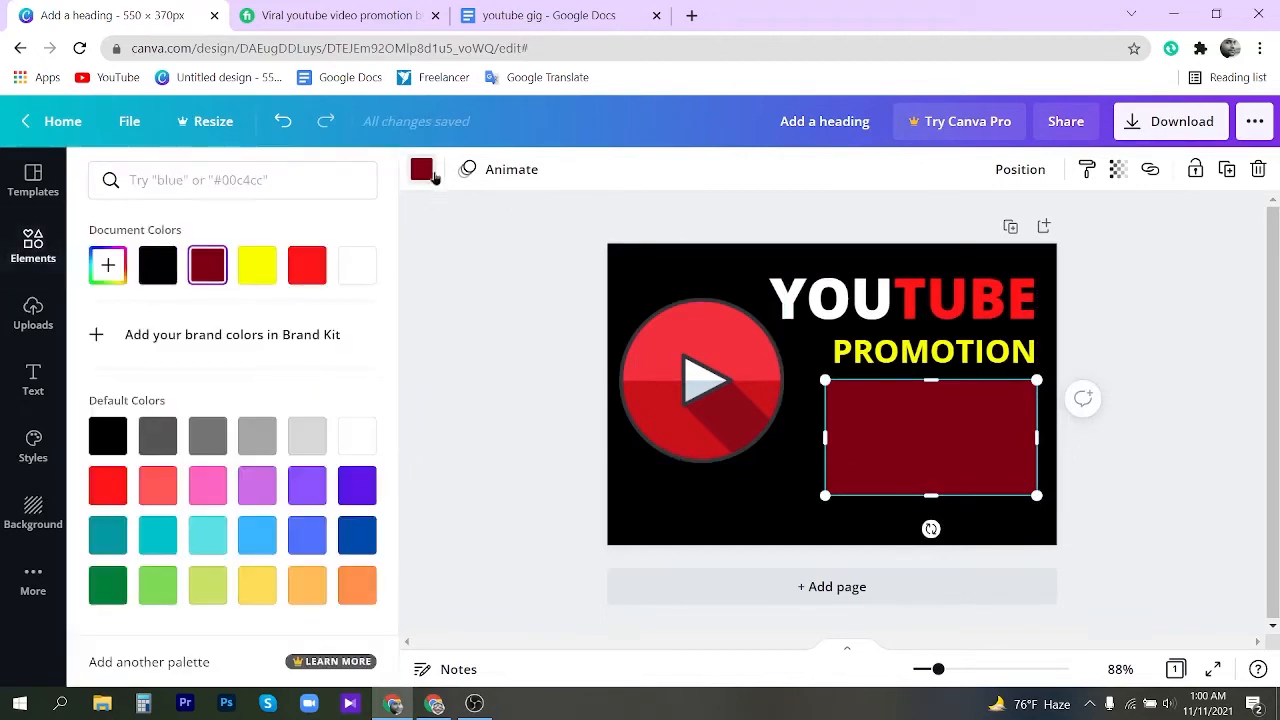
{"action": "left_click", "coordinate": [312, 277]}
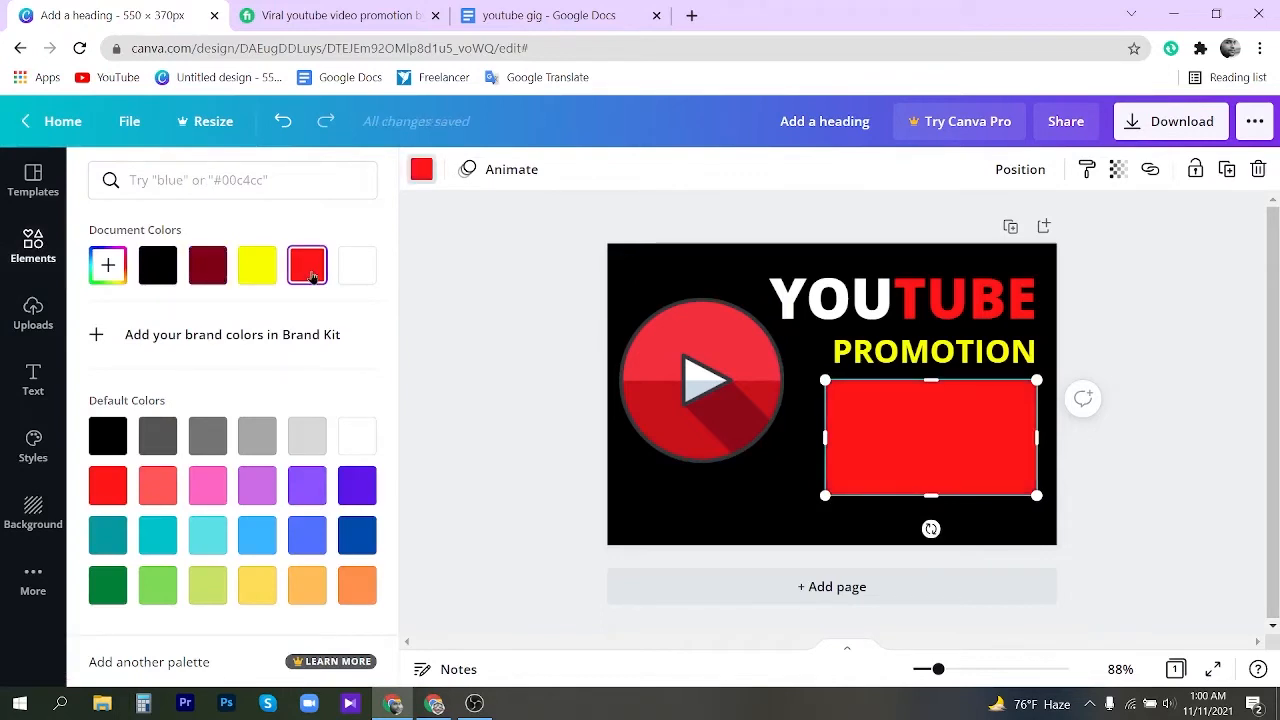
{"action": "left_click", "coordinate": [263, 270]}
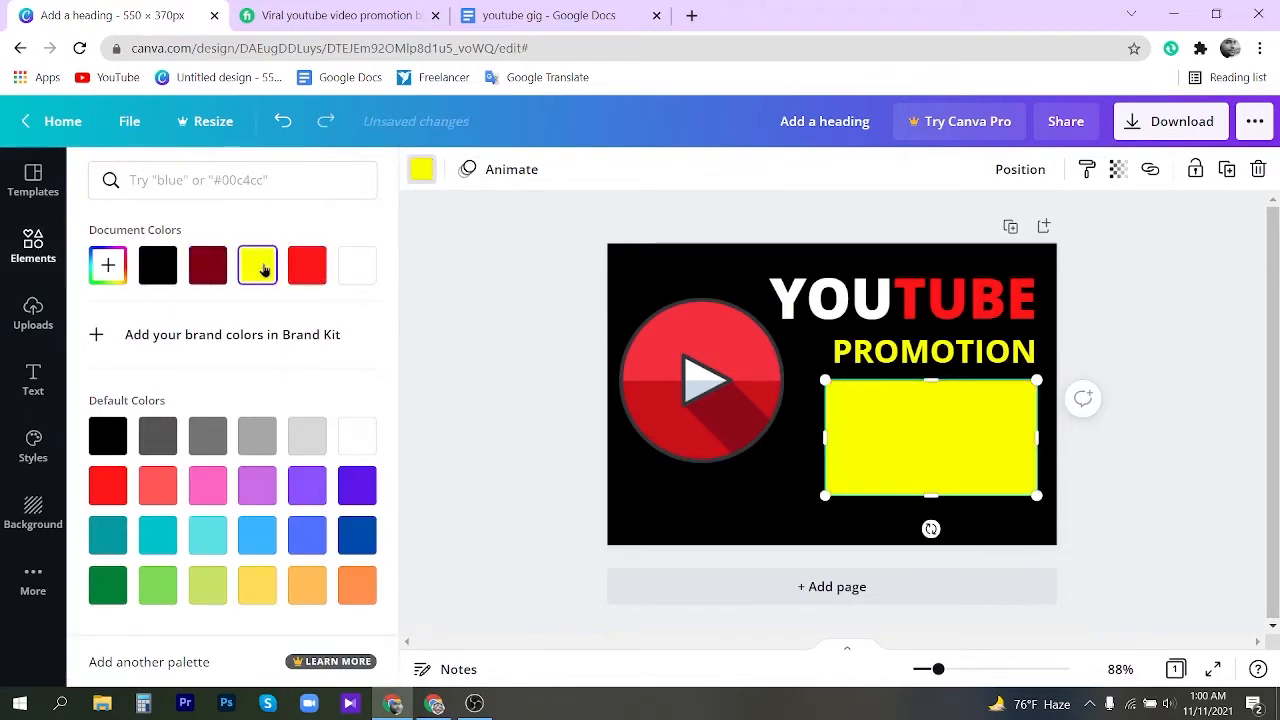
{"action": "left_click", "coordinate": [306, 268]}
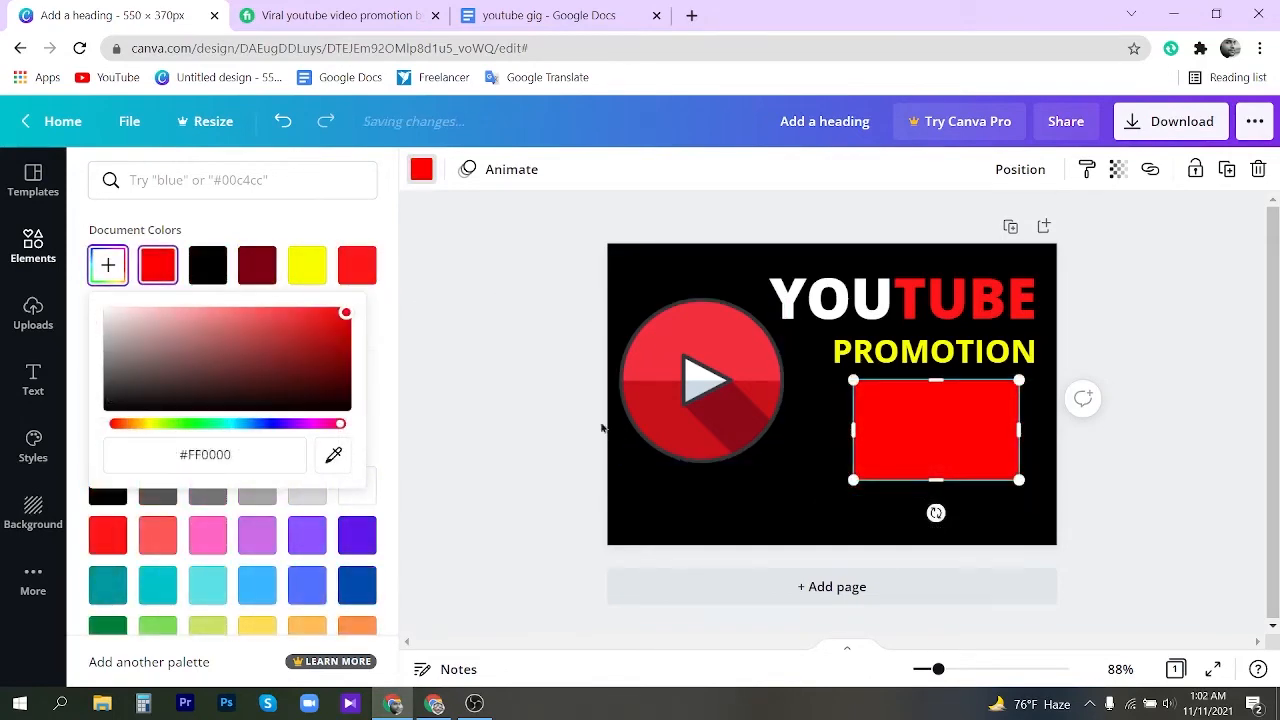
Step: Add heading text to the page and replace its placeholder wording with GROW
{"action": "left_click", "coordinate": [33, 390]}
{"action": "left_click", "coordinate": [205, 268]}
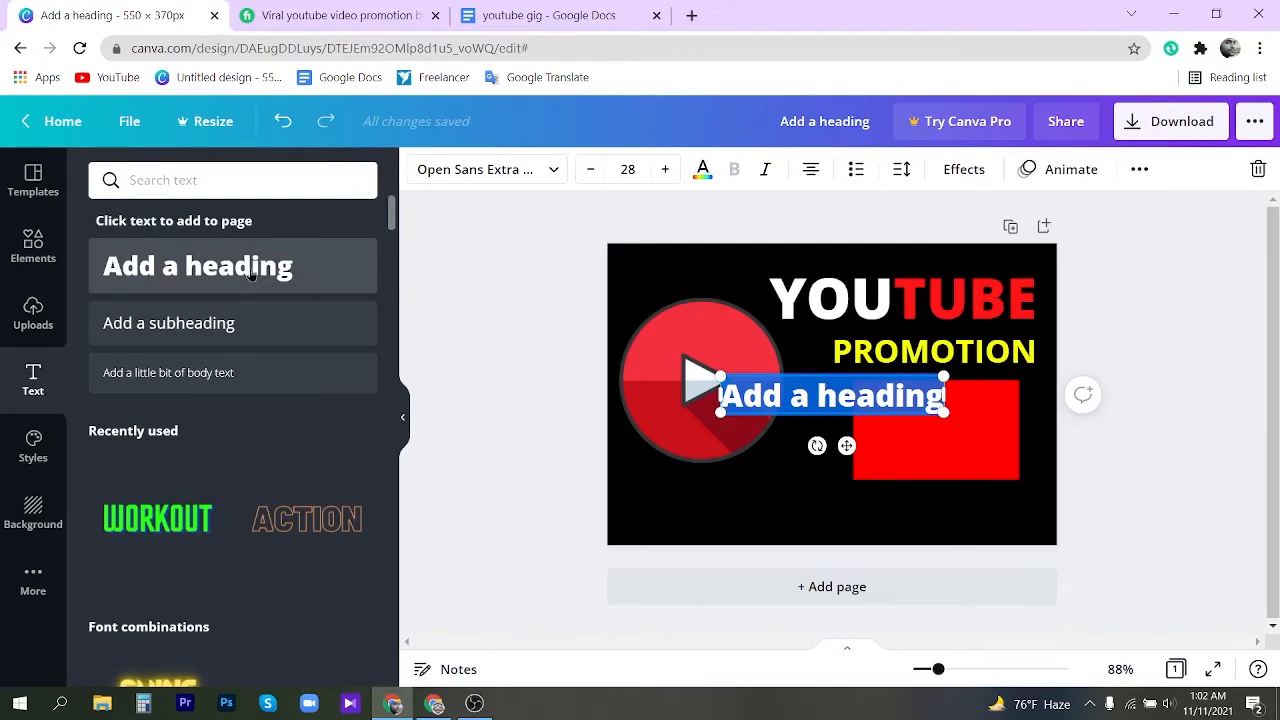
{"action": "key", "text": "BackSpace"}
{"action": "key", "text": "BackSpace"}
{"action": "key", "text": "BackSpace"}
{"action": "key", "text": "BackSpace"}
{"action": "key", "text": "BackSpace"}
{"action": "key", "text": "BackSpace"}
{"action": "key", "text": "BackSpace"}
{"action": "key", "text": "BackSpace"}
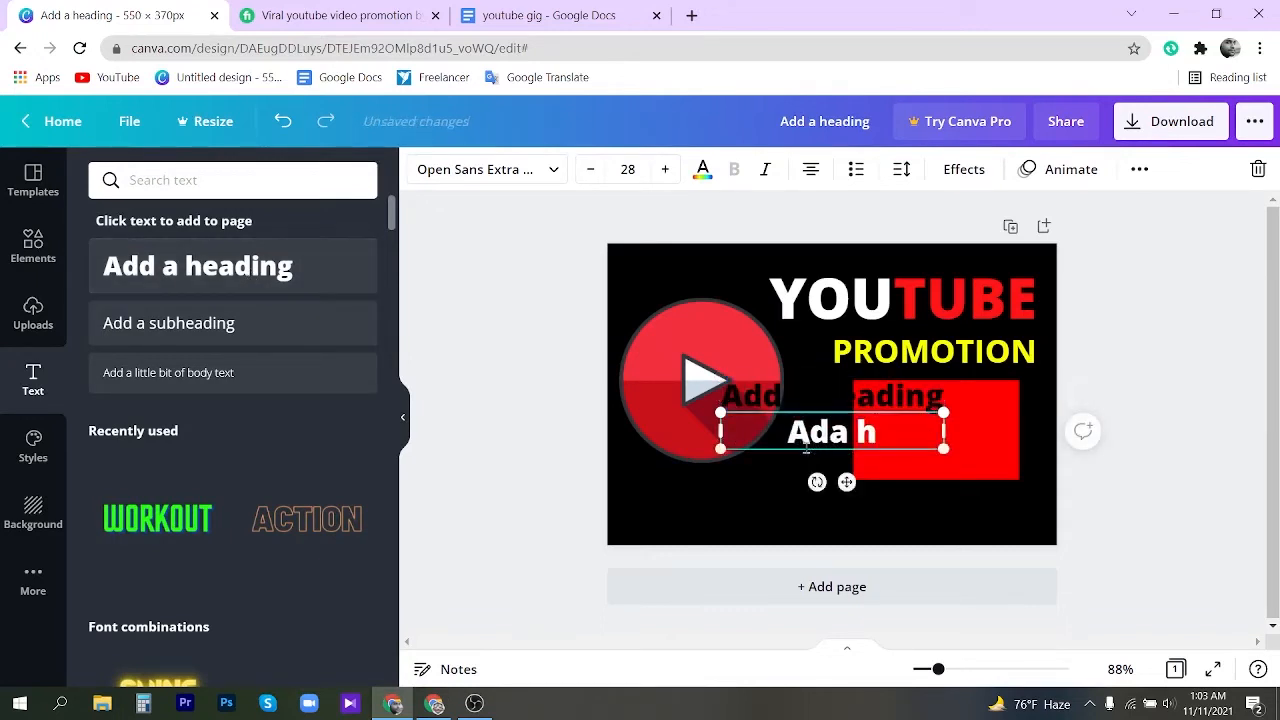
{"action": "key", "text": "BackSpace"}
{"action": "key", "text": "BackSpace"}
{"action": "key", "text": "BackSpace"}
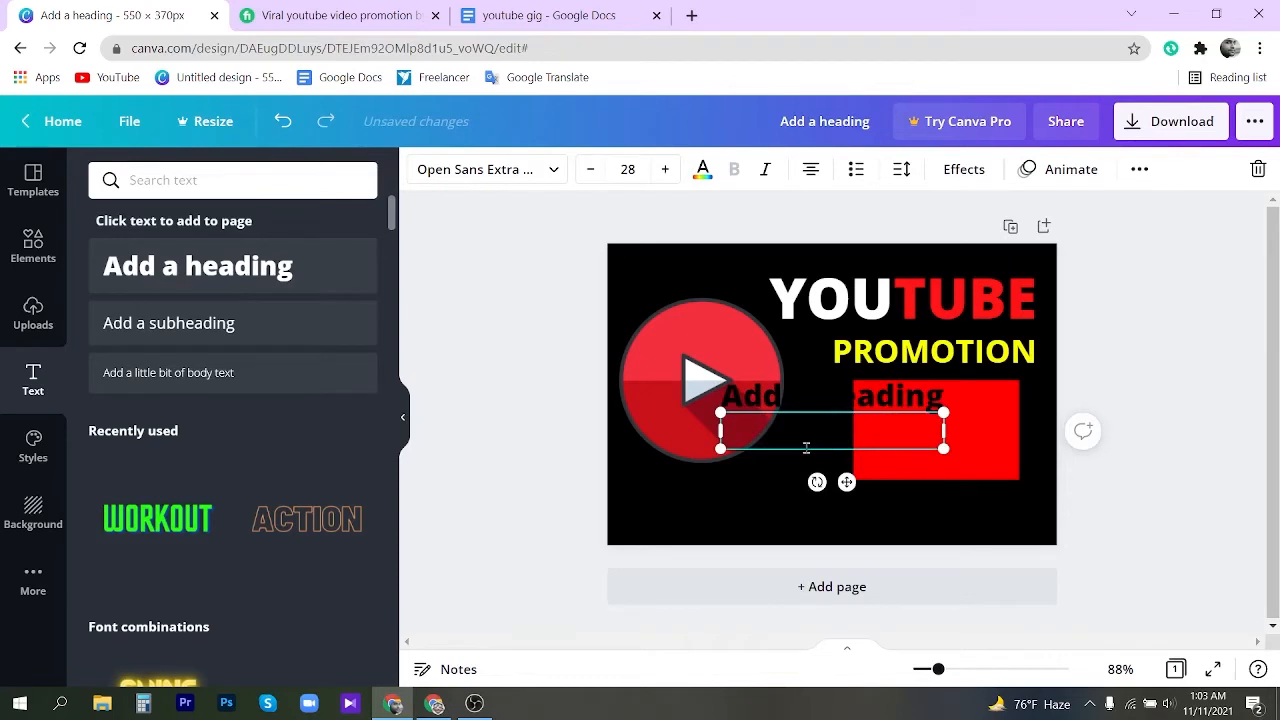
{"action": "type", "text": "GROW"}
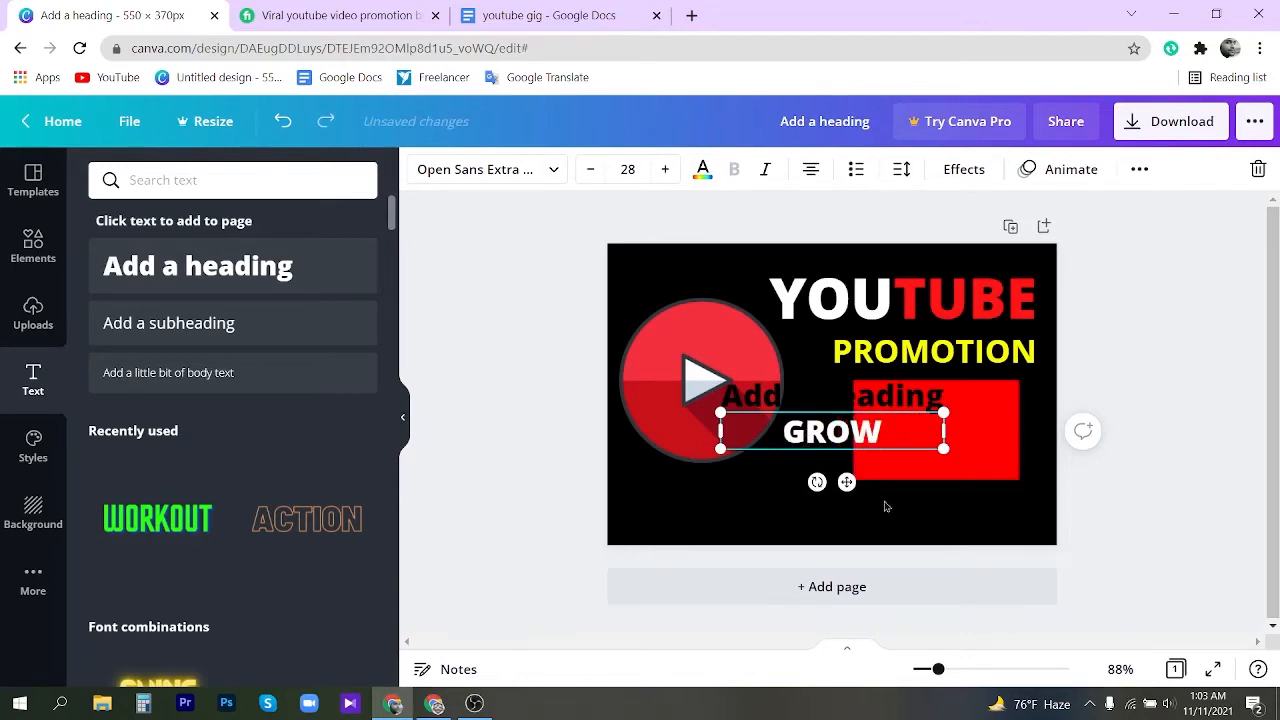
Step: Replace the remaining "Add a heading" placeholder with YOUR and colour the word yellow
{"action": "left_click", "coordinate": [812, 400]}
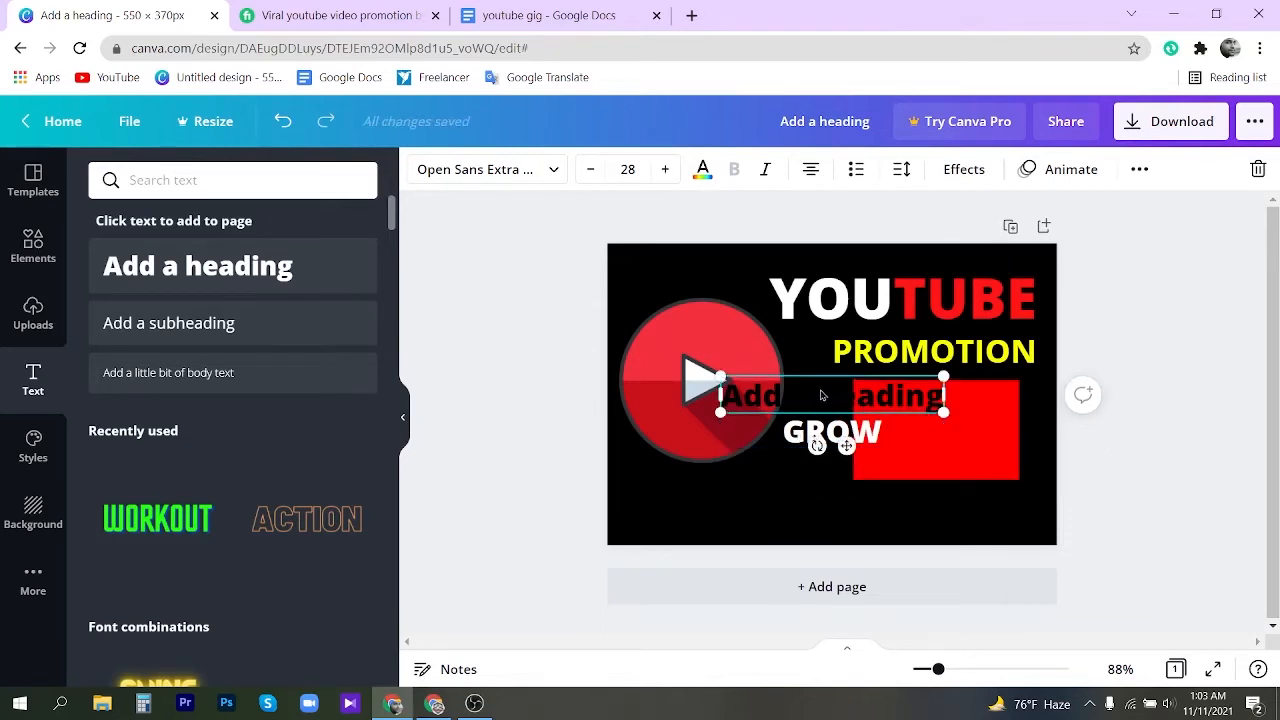
{"action": "double_click", "coordinate": [757, 405]}
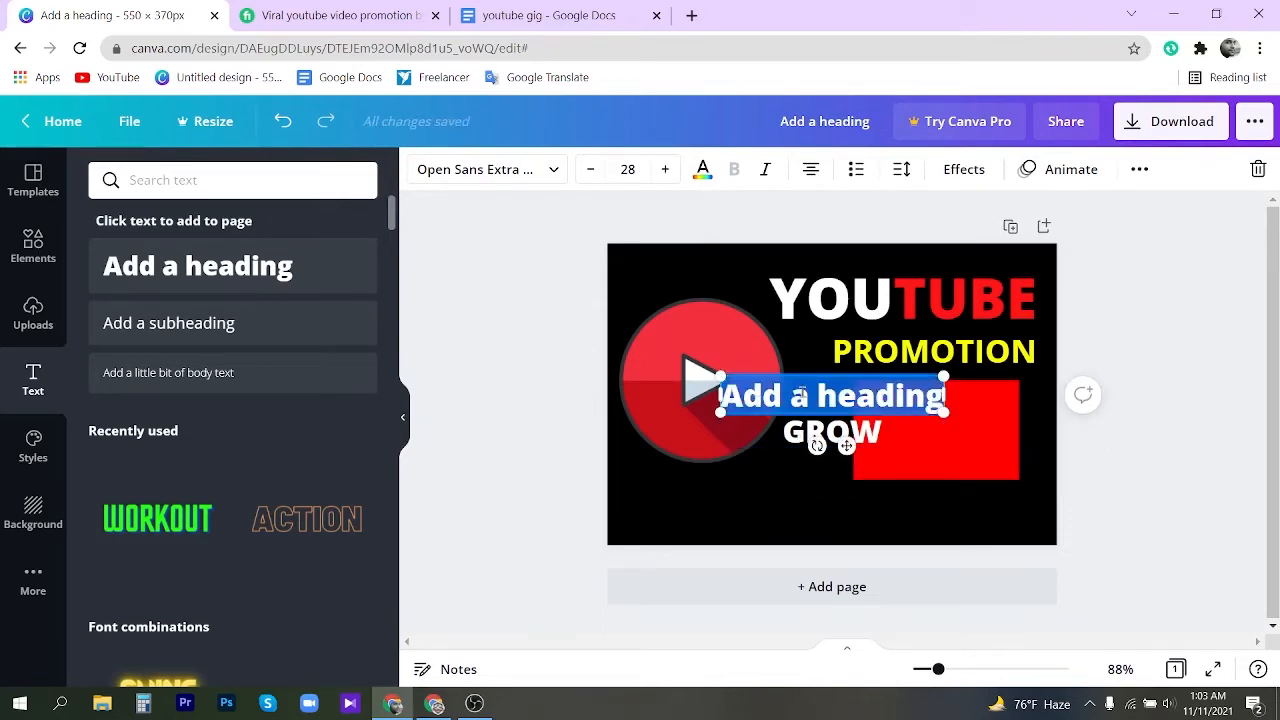
{"action": "key", "text": "BackSpace"}
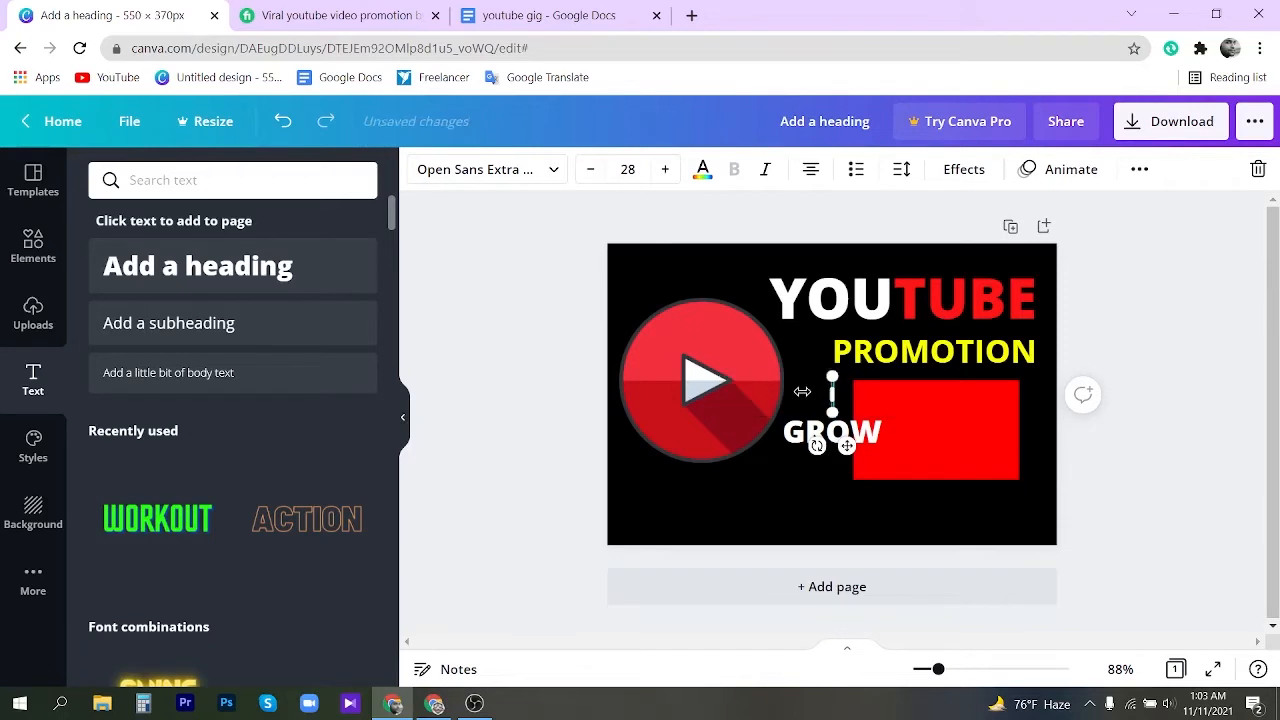
{"action": "type", "text": "YOUR"}
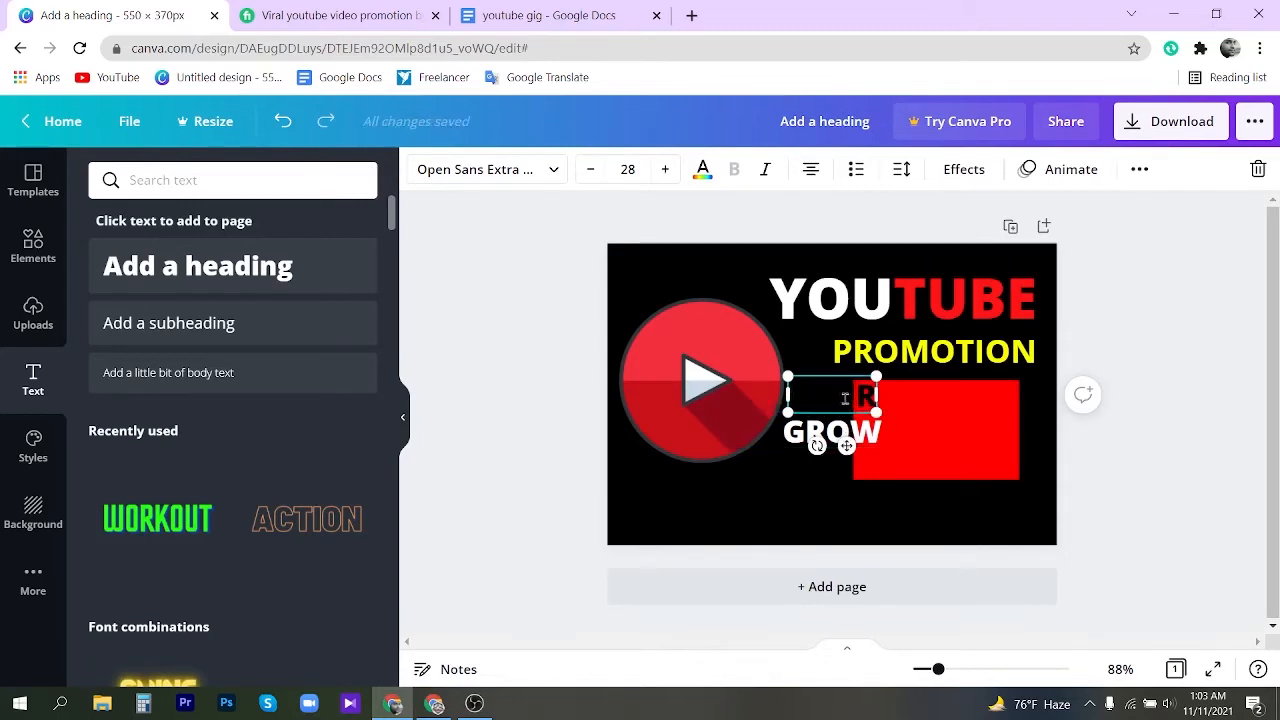
{"action": "double_click", "coordinate": [847, 398]}
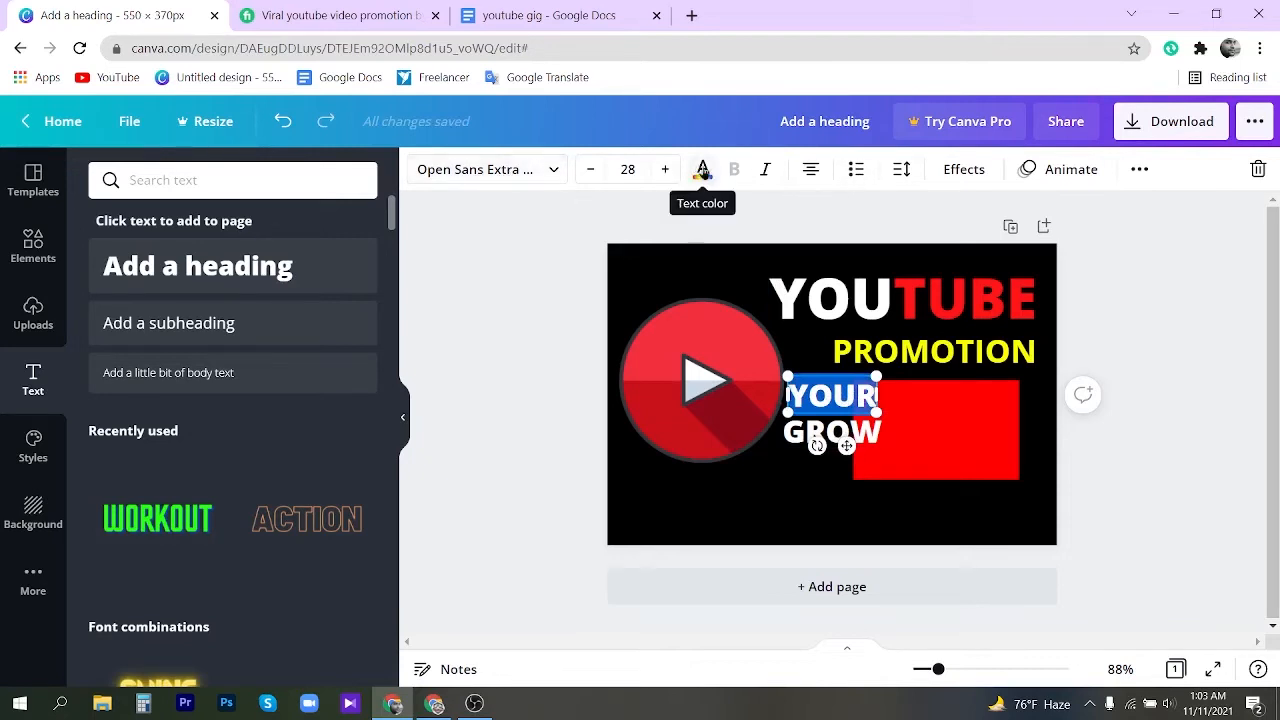
{"action": "left_click", "coordinate": [702, 172]}
{"action": "left_click", "coordinate": [208, 272]}
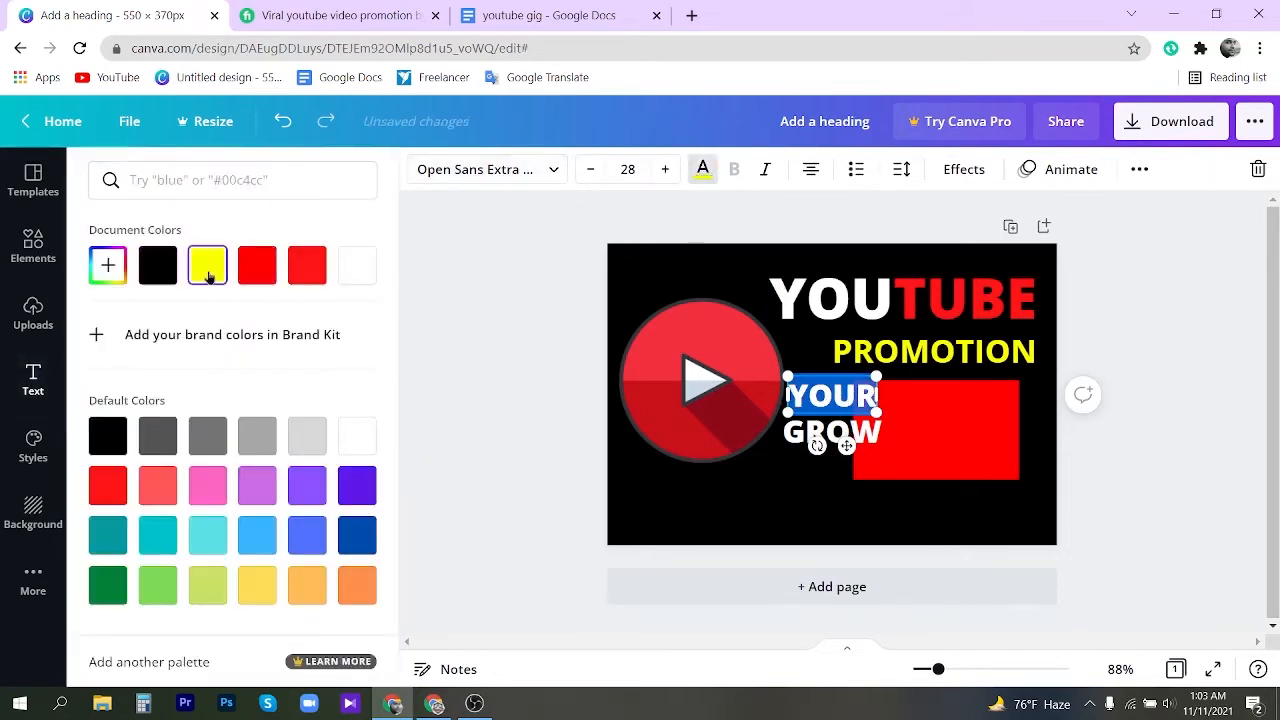
{"action": "left_click", "coordinate": [974, 429]}
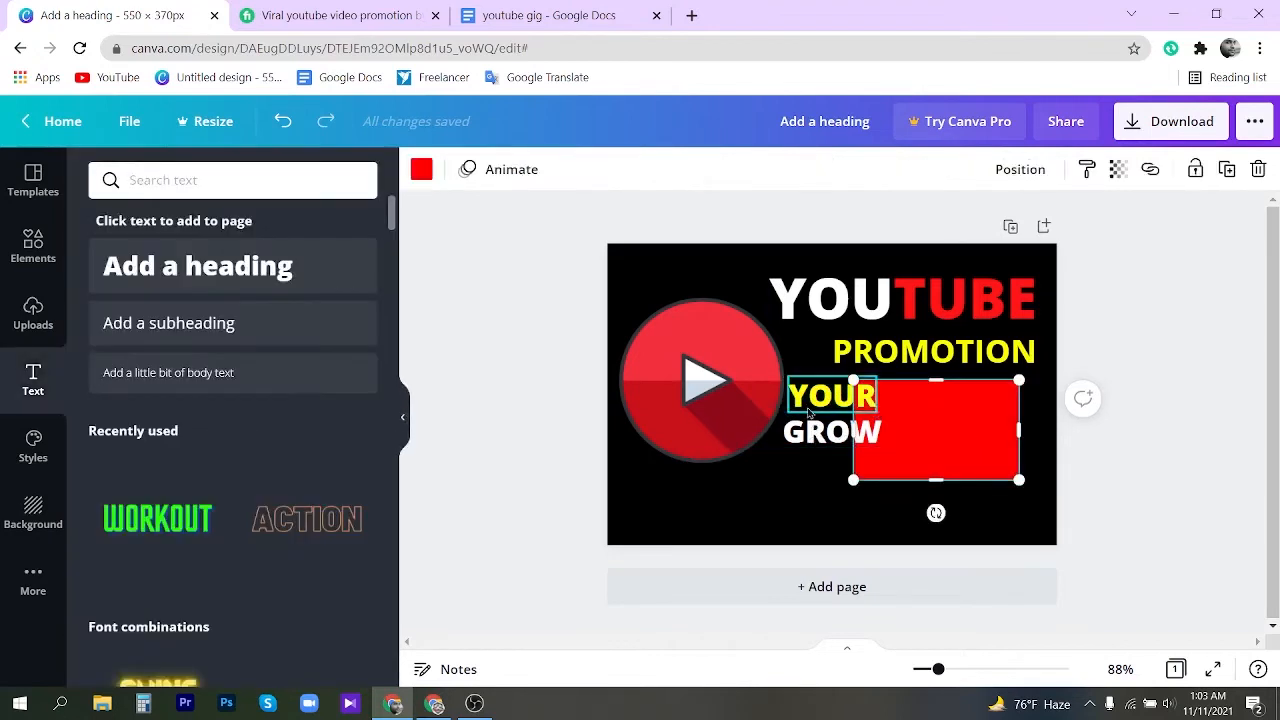
Step: Move the words YOUR and GROW onto the red rectangle, with GROW above YOUR
{"action": "left_click_drag", "start_coordinate": [813, 411], "coordinate": [901, 466]}
{"action": "left_click", "coordinate": [817, 441]}
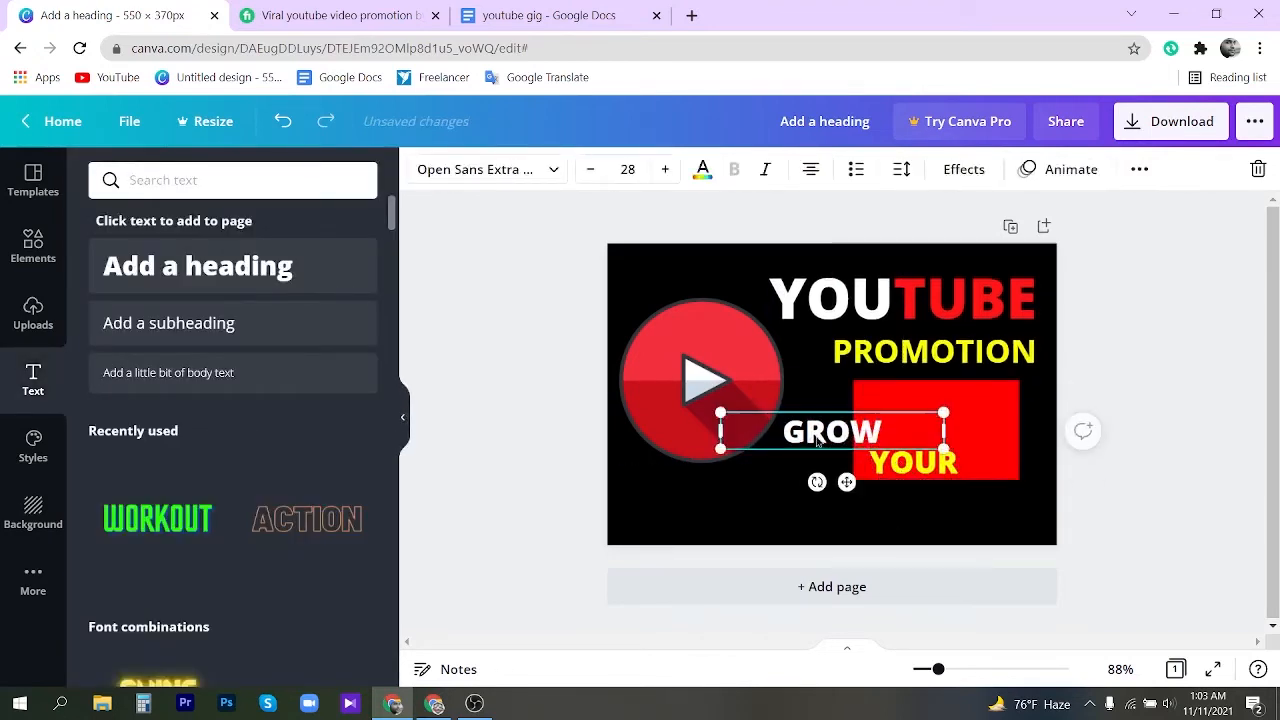
{"action": "left_click_drag", "start_coordinate": [817, 441], "coordinate": [894, 409]}
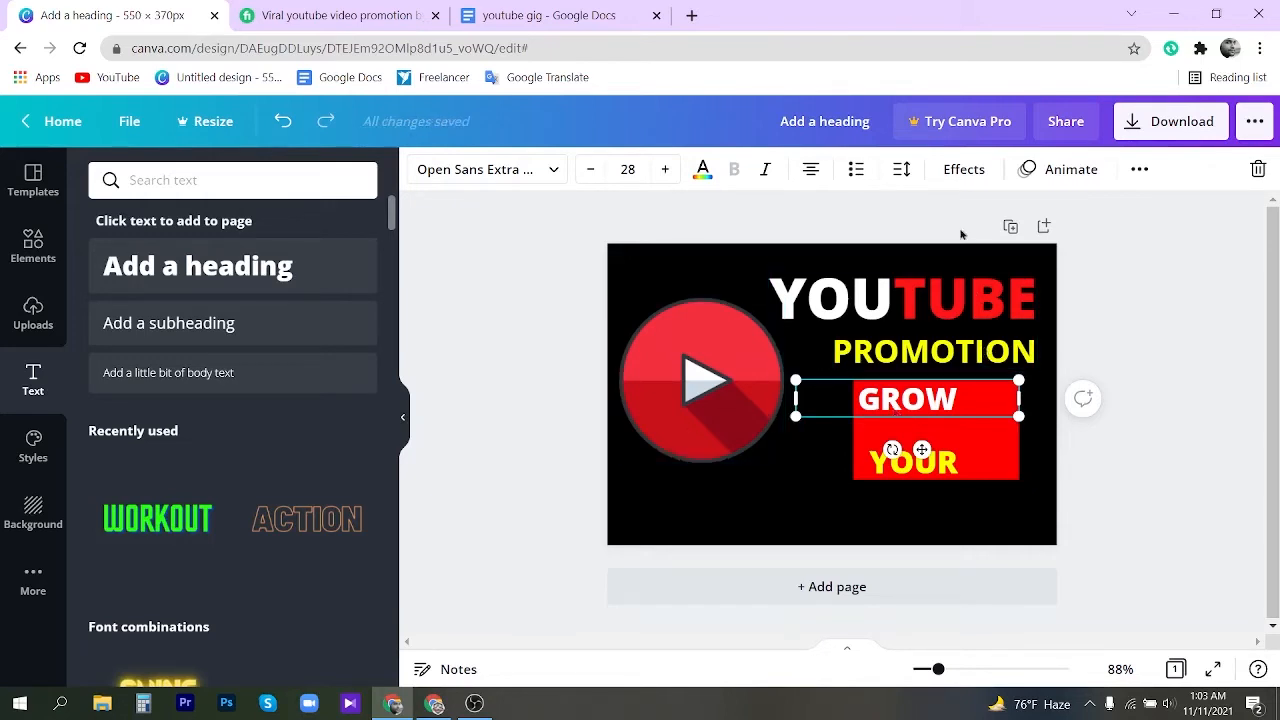
Step: Underline GROW, reduce it to about font size 25 and align it near the rectangle's left edge
{"action": "left_click", "coordinate": [1137, 169]}
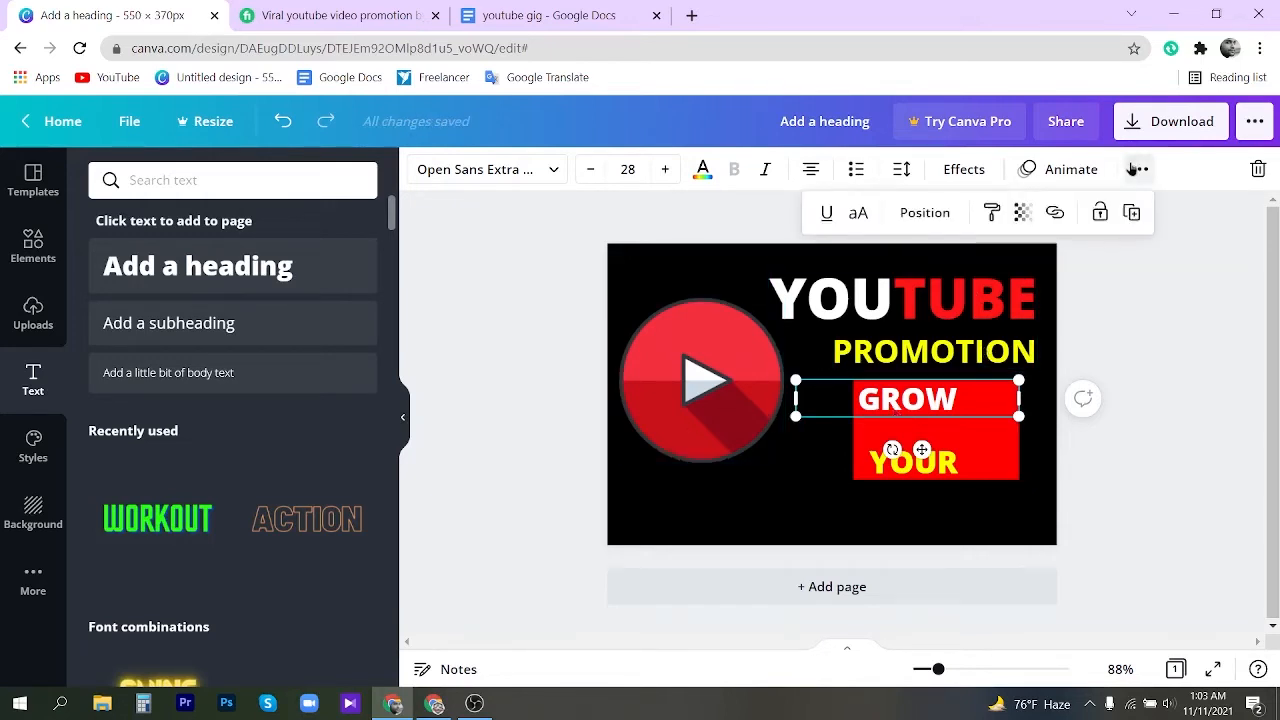
{"action": "left_click", "coordinate": [826, 212]}
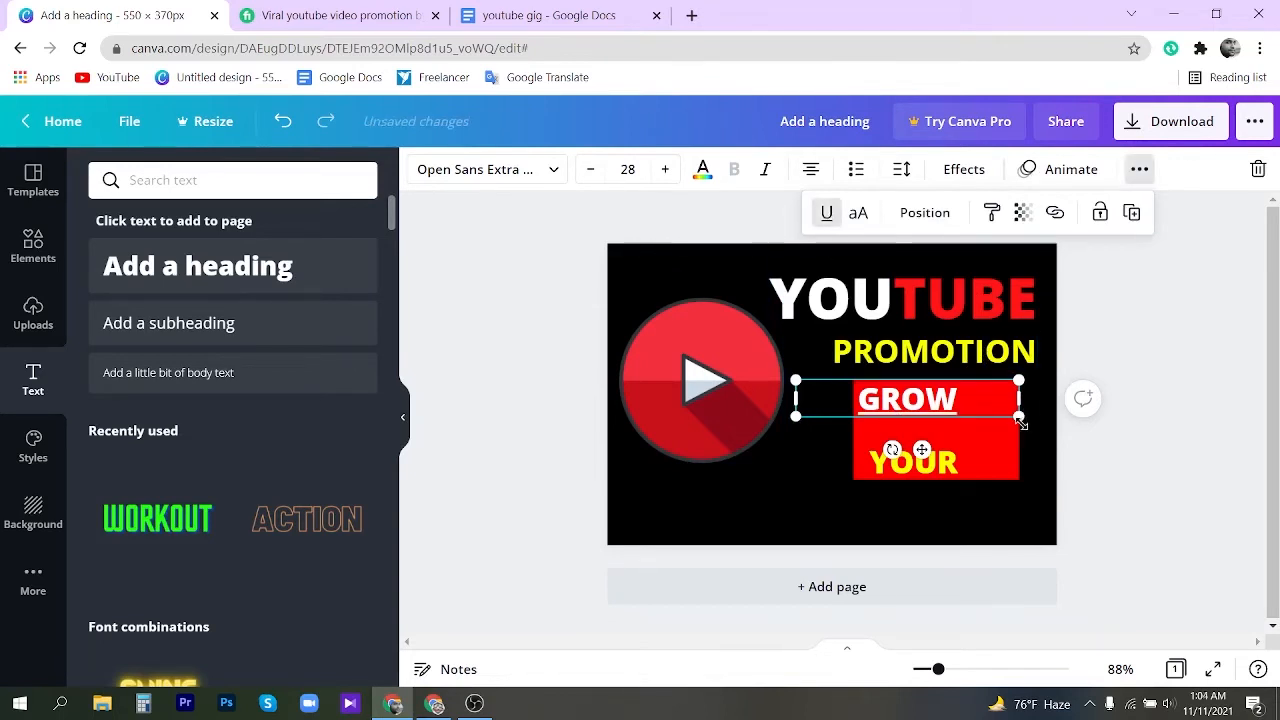
{"action": "left_click_drag", "start_coordinate": [1019, 416], "coordinate": [997, 411]}
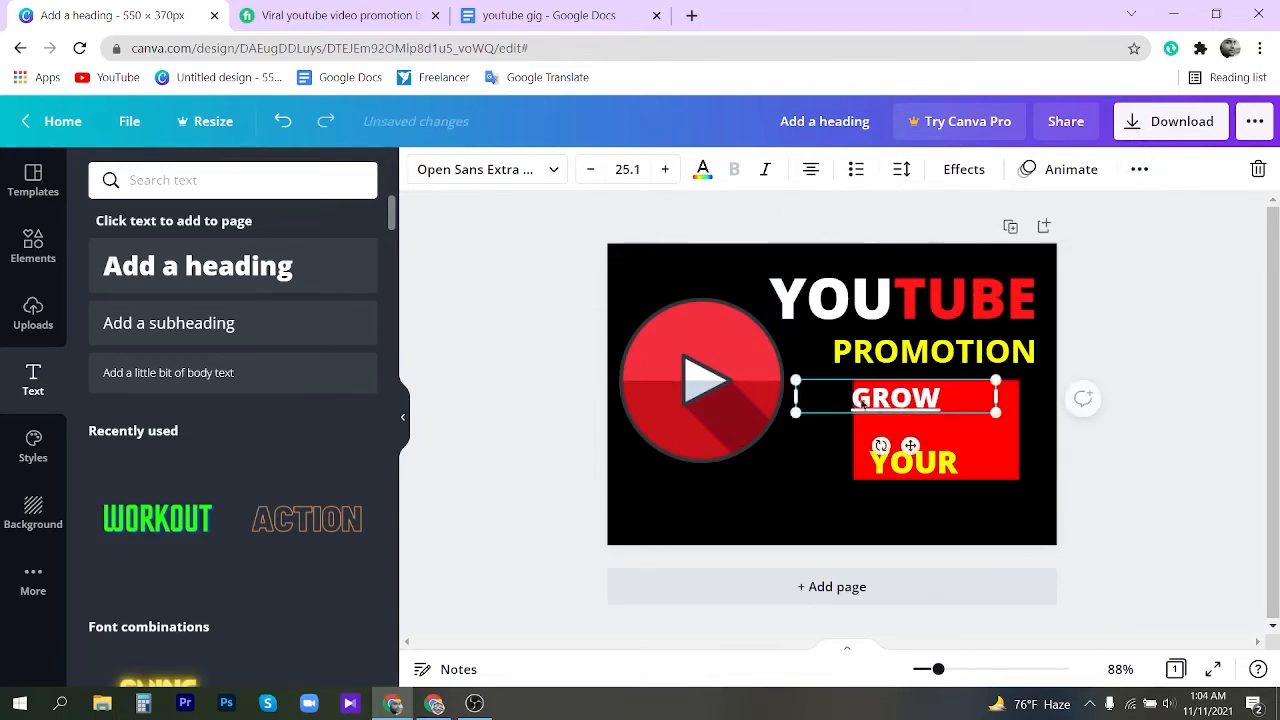
{"action": "left_click_drag", "start_coordinate": [879, 397], "coordinate": [884, 397]}
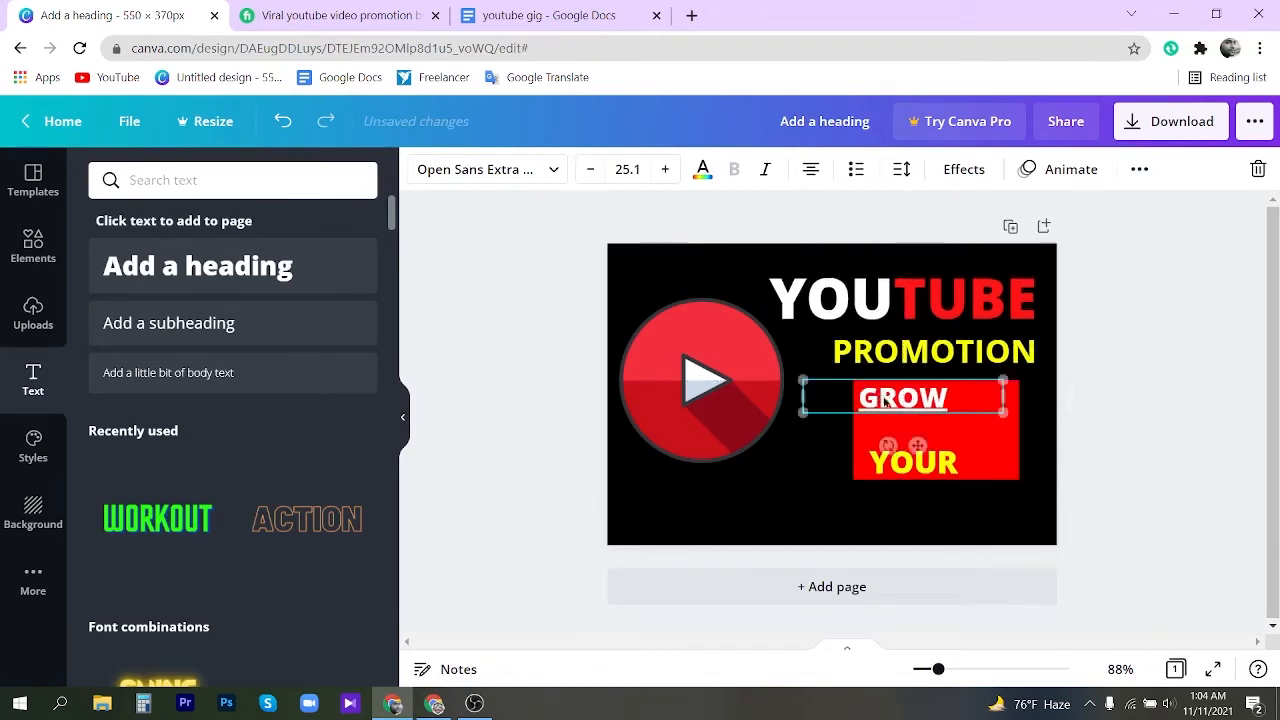
Step: Place YOUR directly beneath GROW, underline it and enlarge it to about font size 30
{"action": "left_click", "coordinate": [940, 462]}
{"action": "left_click_drag", "start_coordinate": [915, 467], "coordinate": [905, 438]}
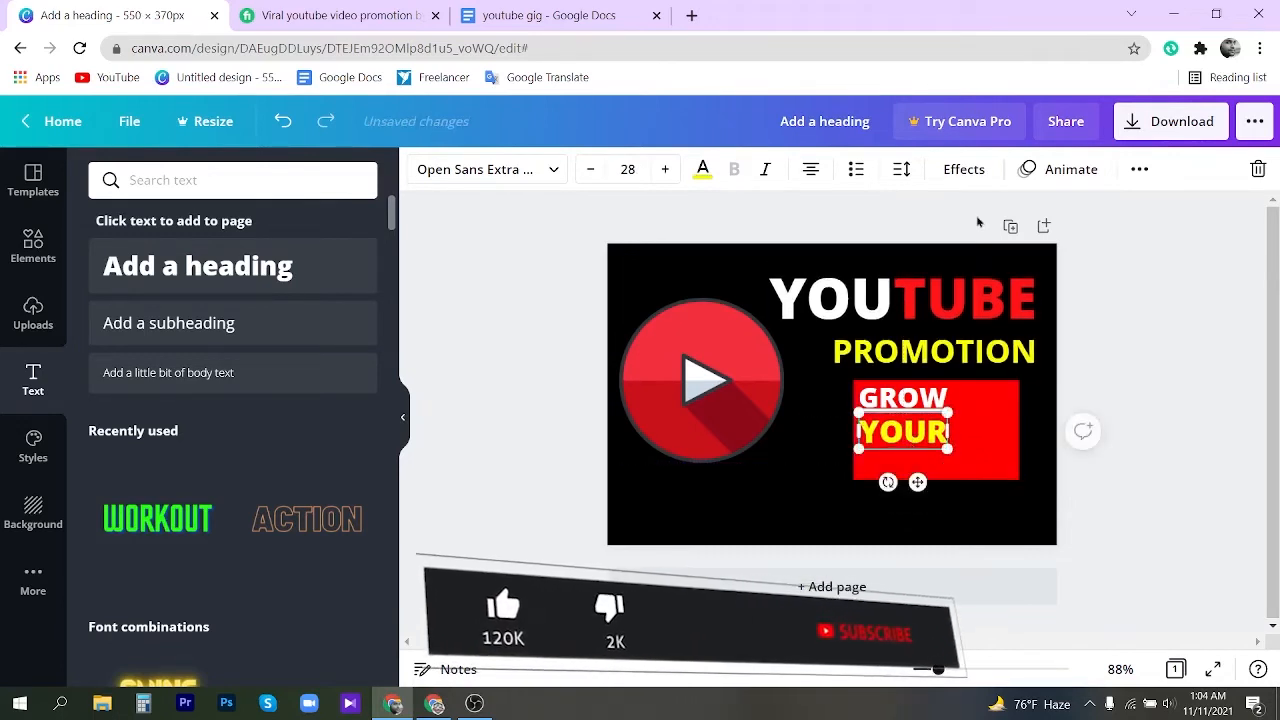
{"action": "left_click", "coordinate": [1139, 169]}
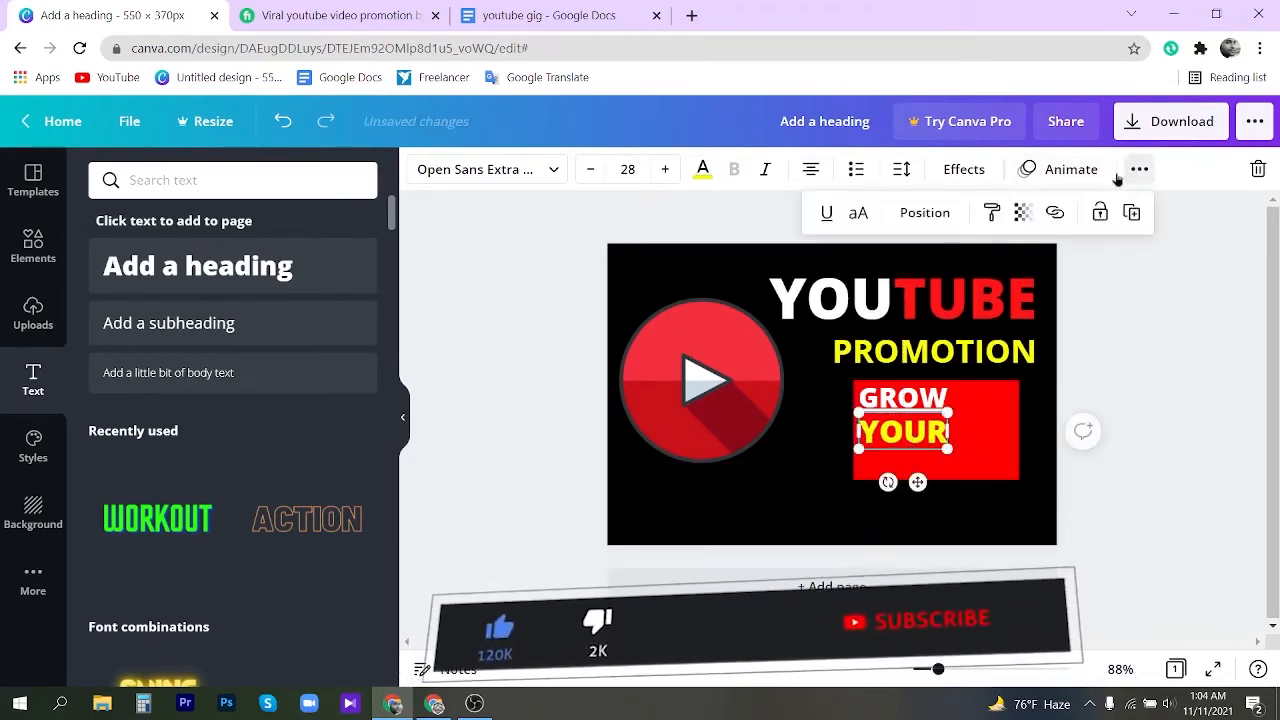
{"action": "left_click", "coordinate": [826, 212]}
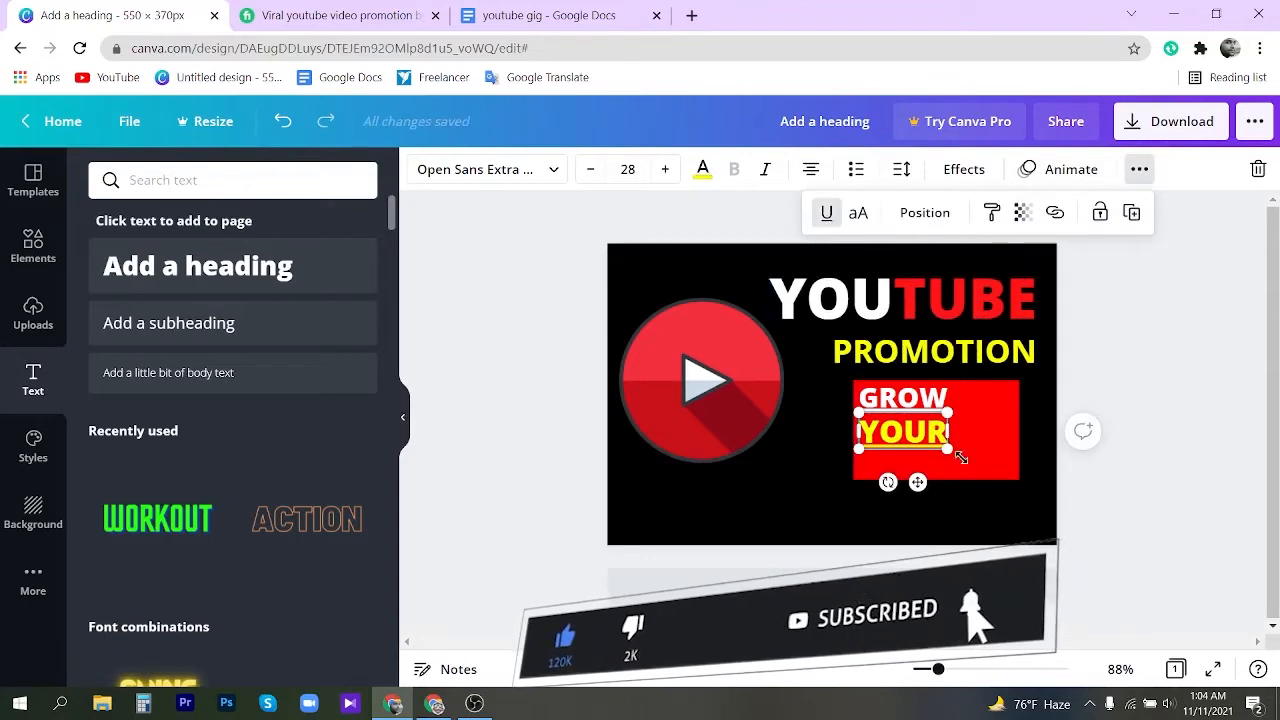
{"action": "left_click_drag", "start_coordinate": [945, 447], "coordinate": [954, 451]}
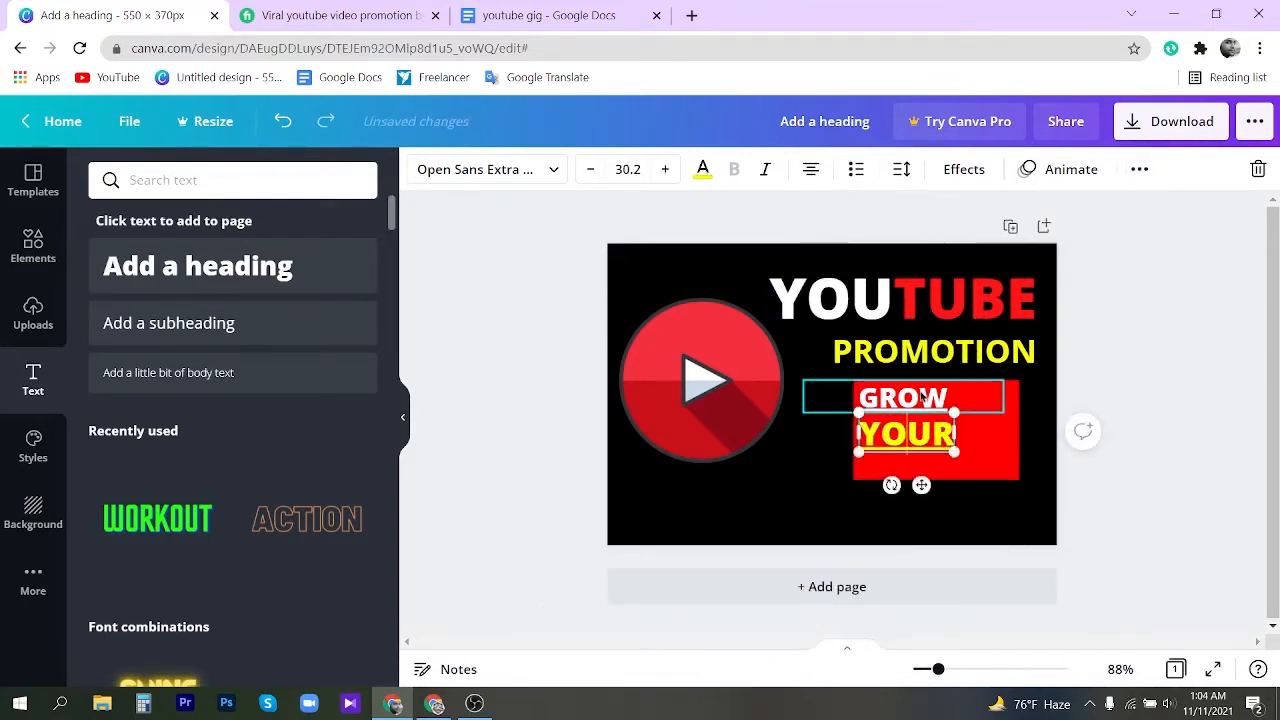
Step: Enlarge GROW to about font size 27, realign it above YOUR, and slightly reduce the size of YOUR
{"action": "left_click", "coordinate": [958, 398]}
{"action": "left_click_drag", "start_coordinate": [1002, 412], "coordinate": [1019, 420]}
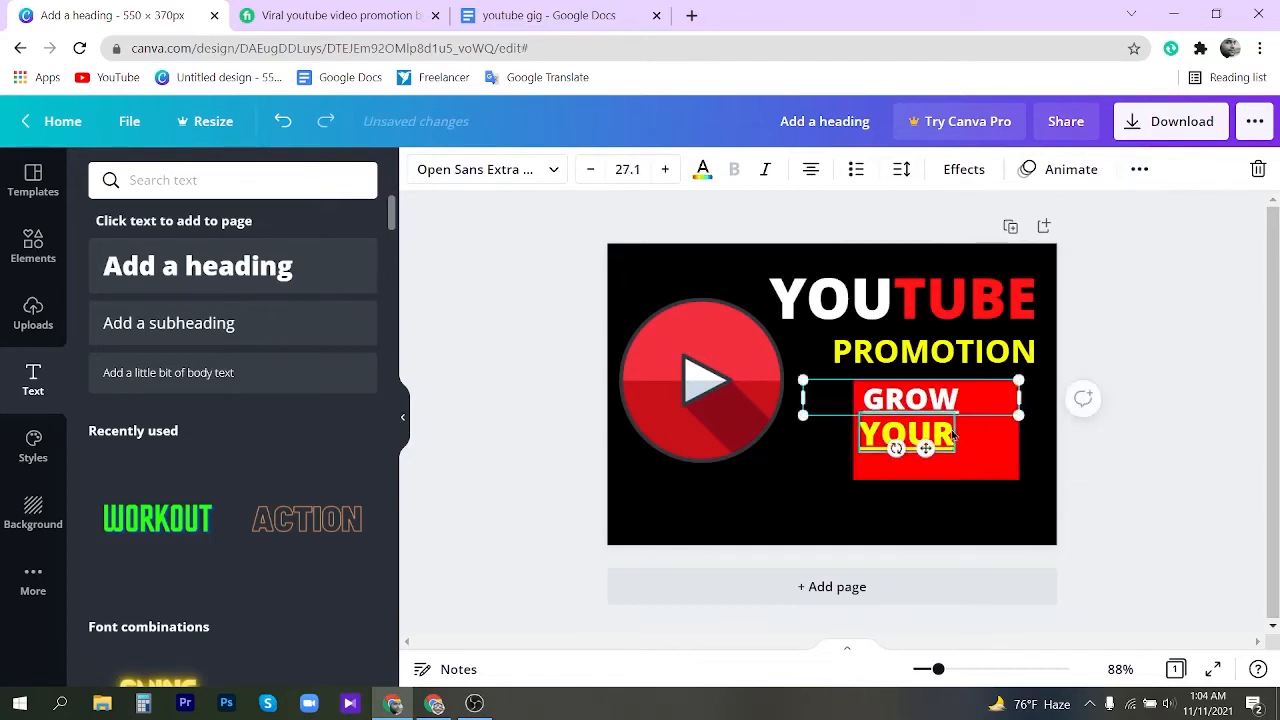
{"action": "left_click_drag", "start_coordinate": [898, 400], "coordinate": [893, 400]}
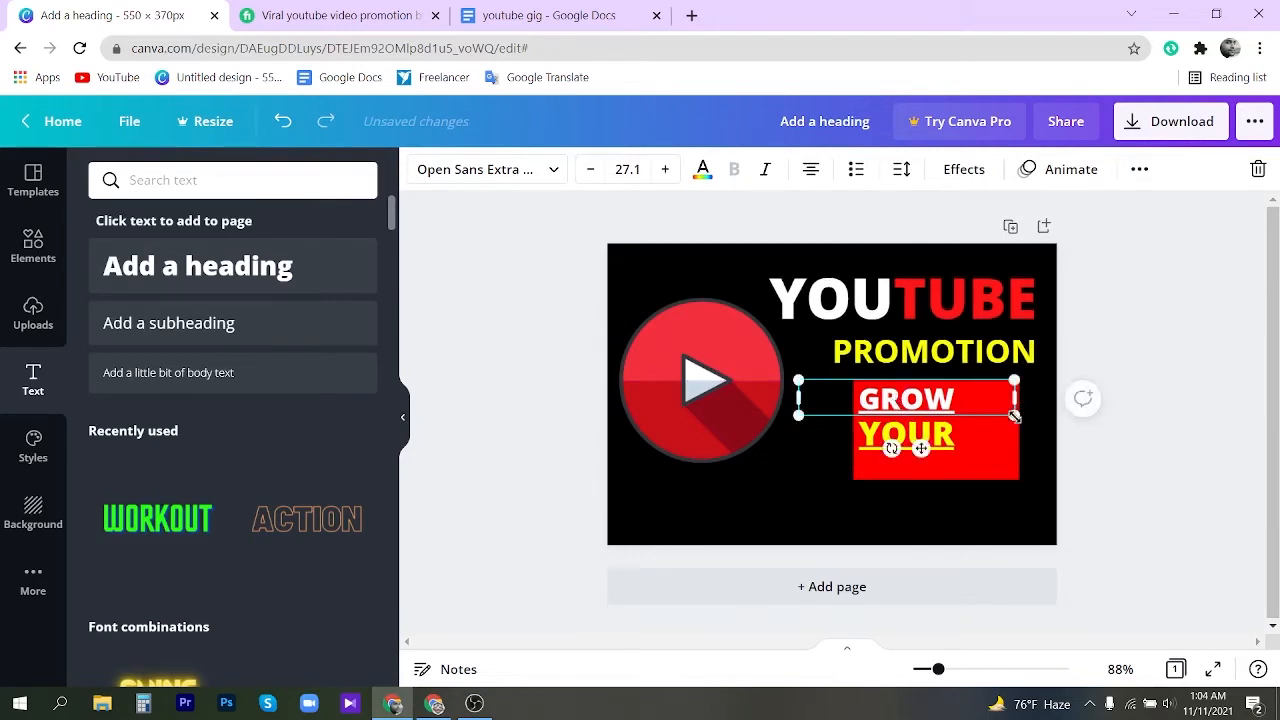
{"action": "left_click", "coordinate": [947, 437]}
{"action": "left_click_drag", "start_coordinate": [955, 450], "coordinate": [946, 448]}
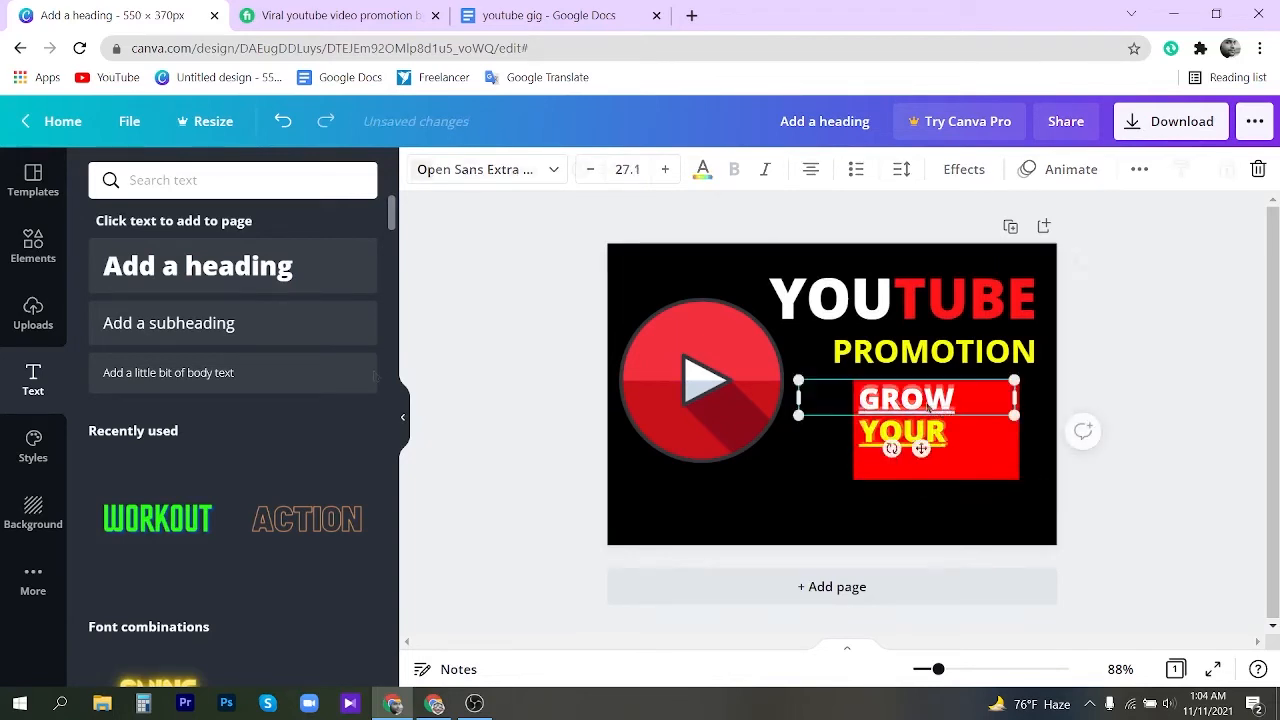
Step: Add a new heading to the design reading AUDIENCES
{"action": "left_click", "coordinate": [197, 268]}
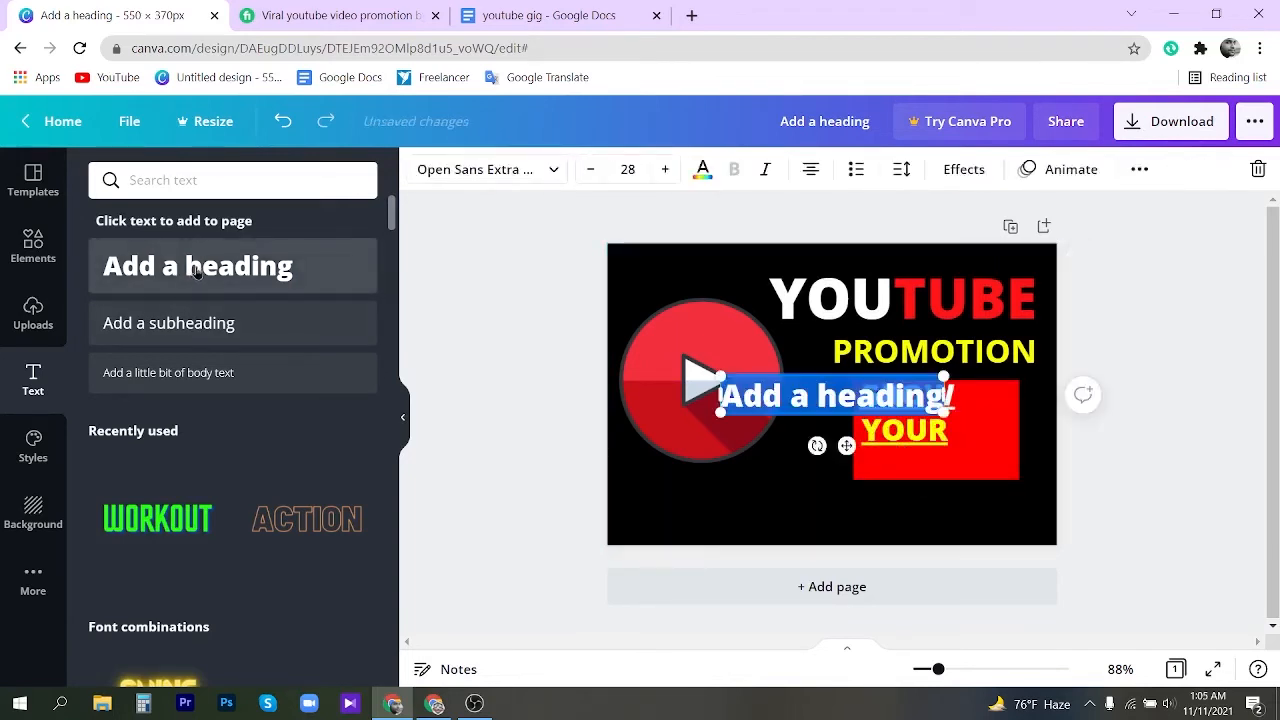
{"action": "key", "text": "BackSpace"}
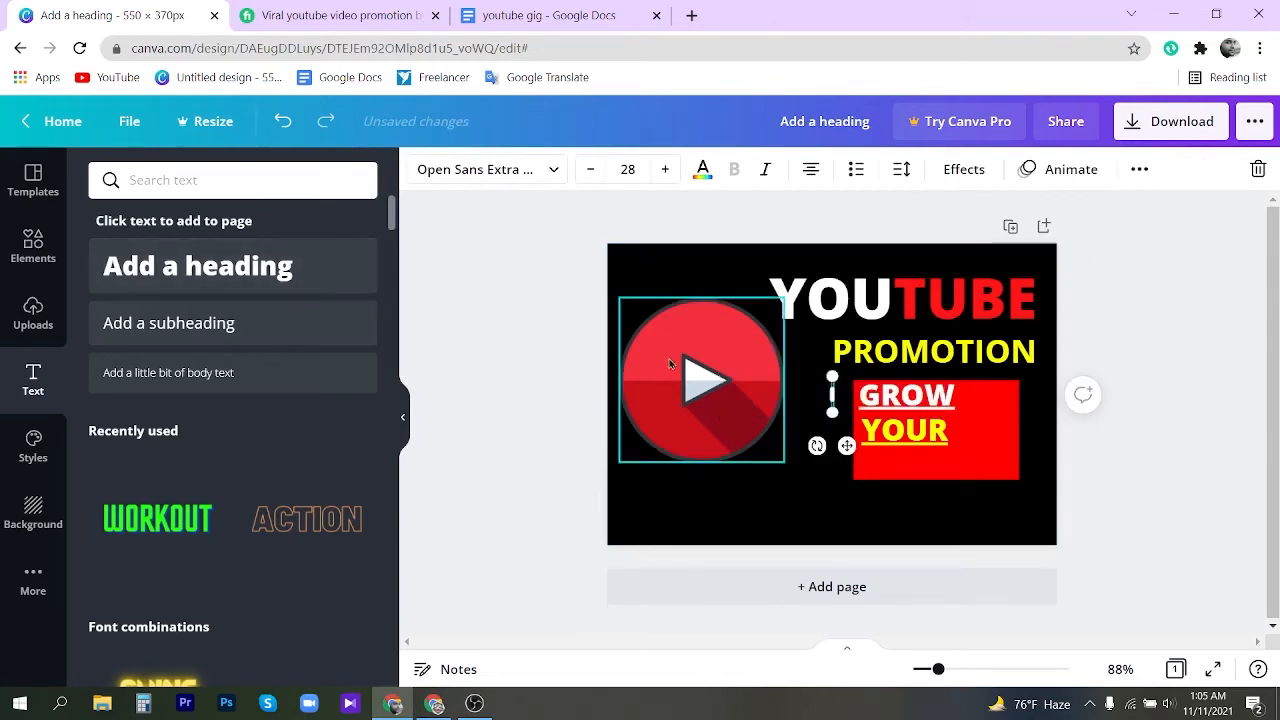
{"action": "type", "text": "CHAN"}
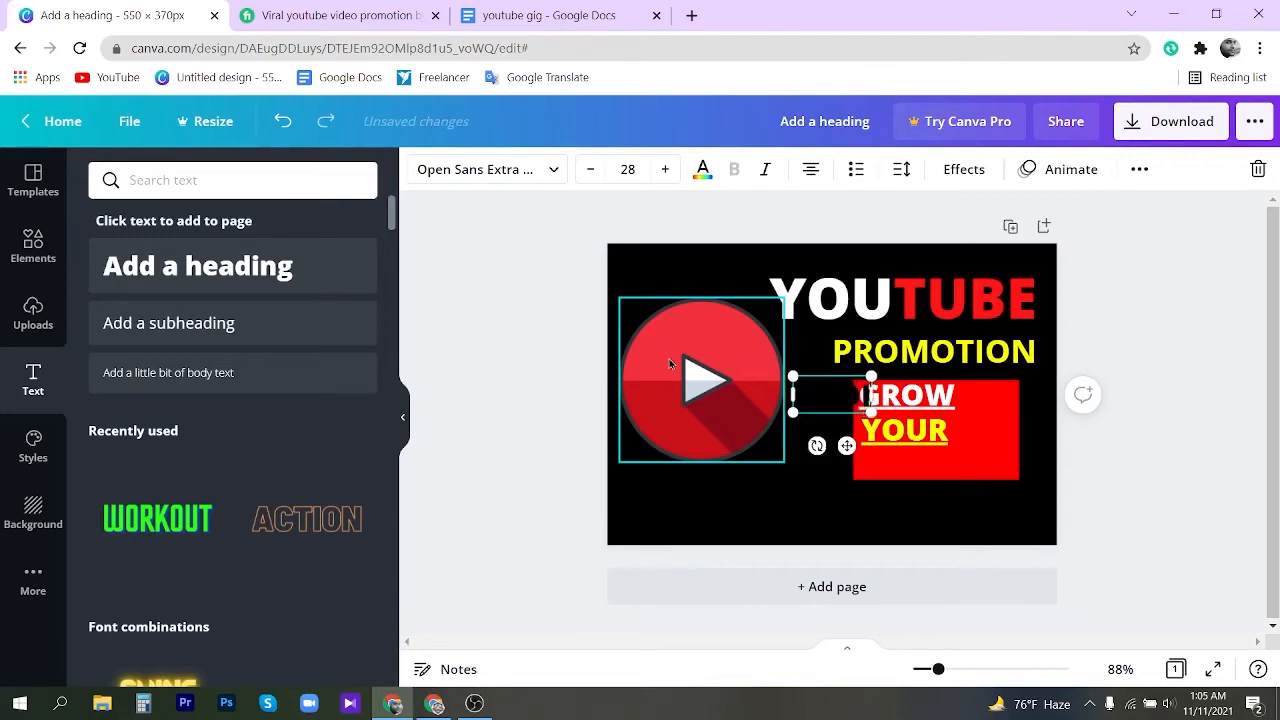
{"action": "type", "text": "EN"}
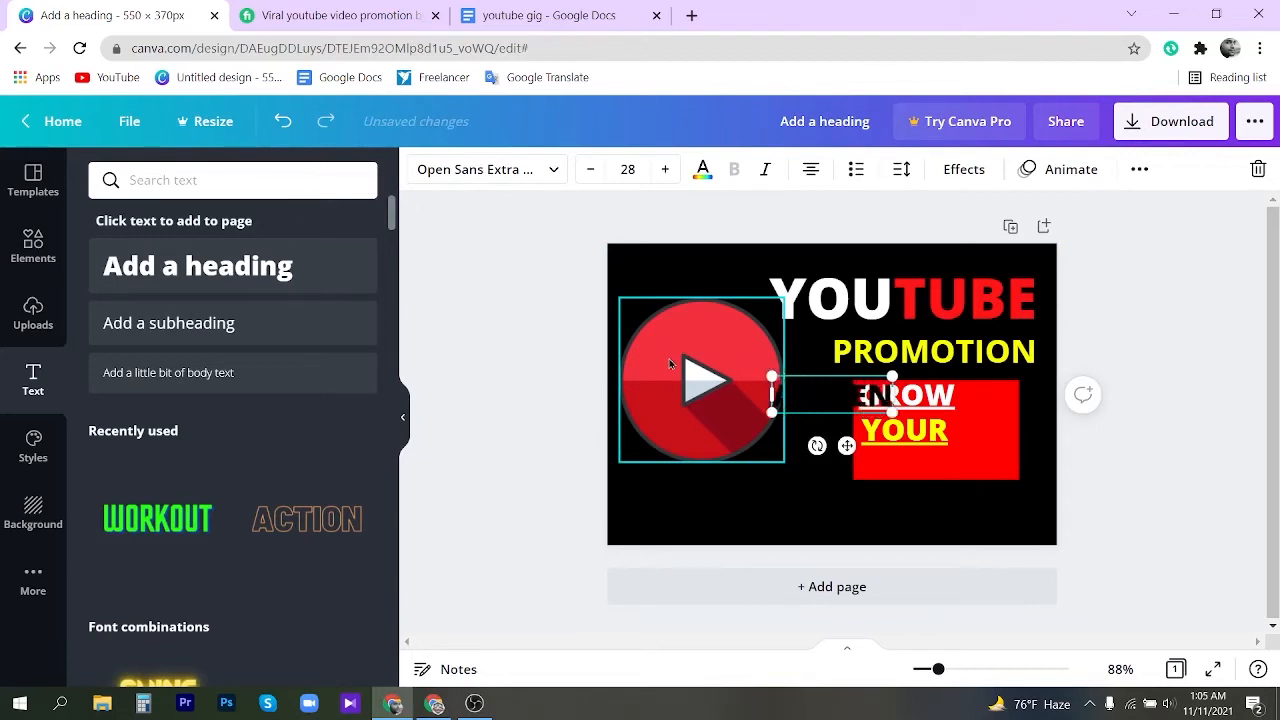
{"action": "type", "text": "CES"}
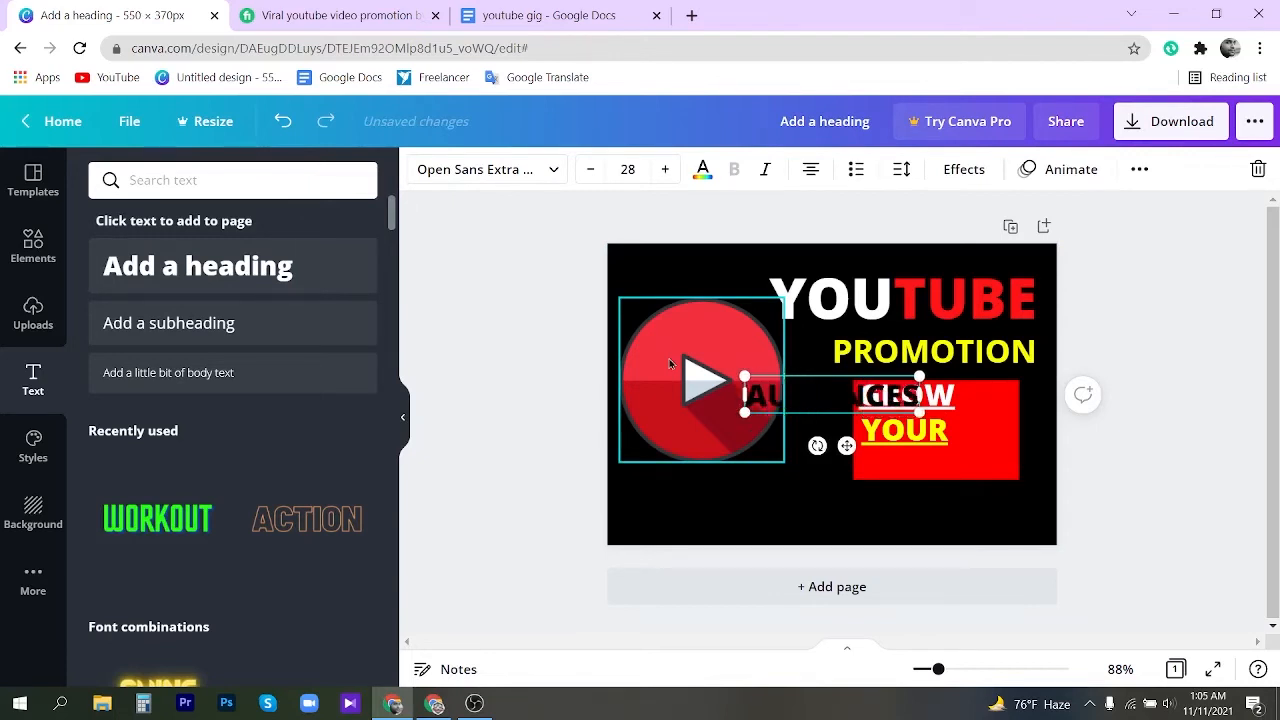
Step: Colour the AUDIENCES heading white and move it onto the red rectangle beneath YOUR
{"action": "key", "text": "ctrl+a"}
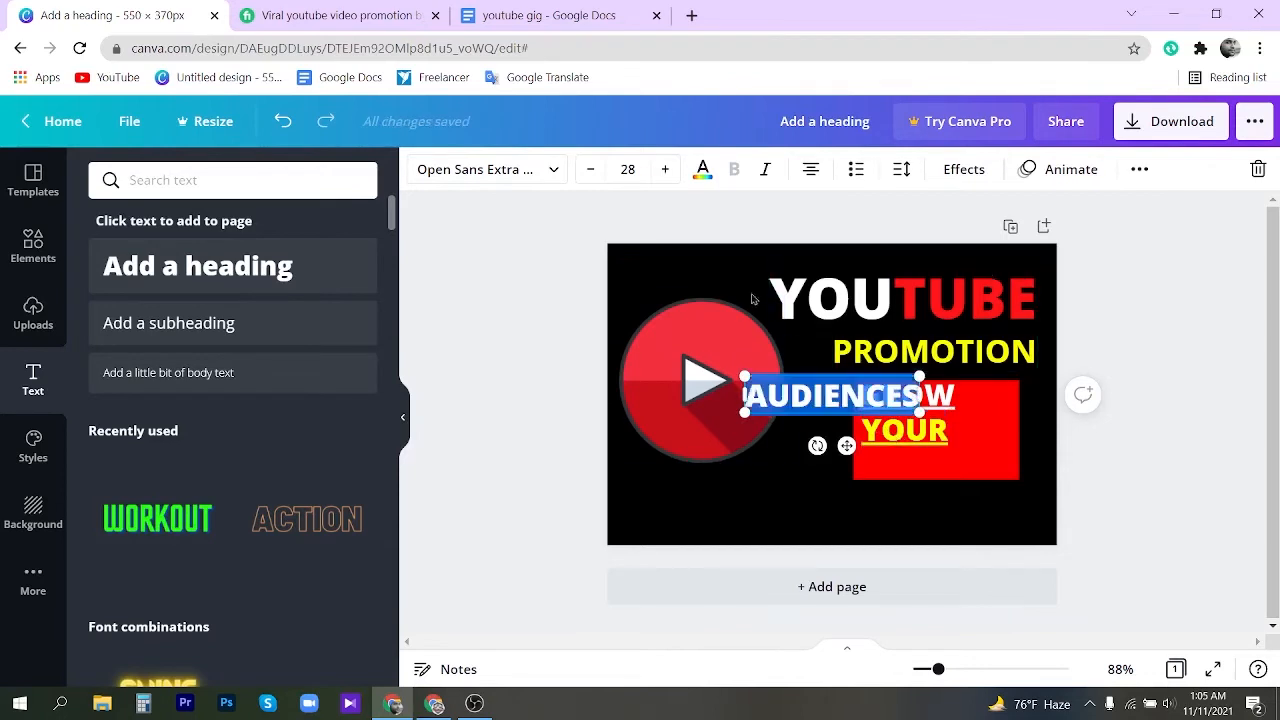
{"action": "left_click", "coordinate": [703, 172]}
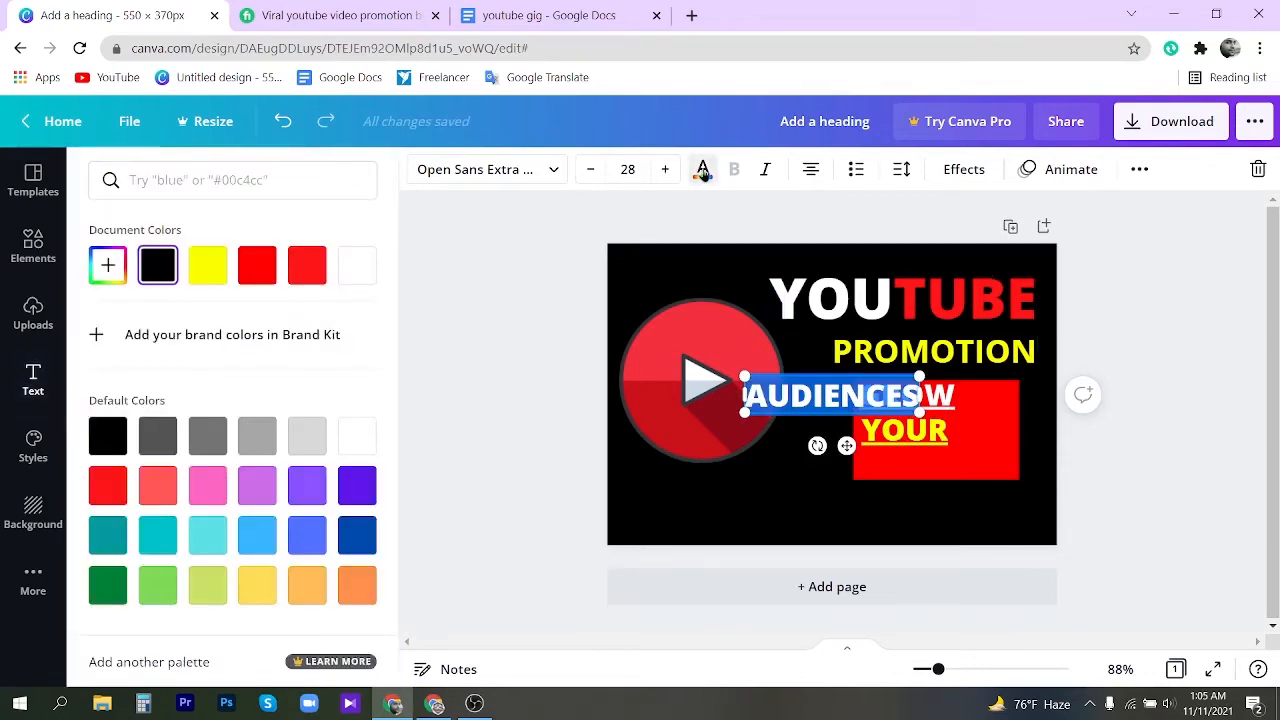
{"action": "left_click", "coordinate": [357, 265]}
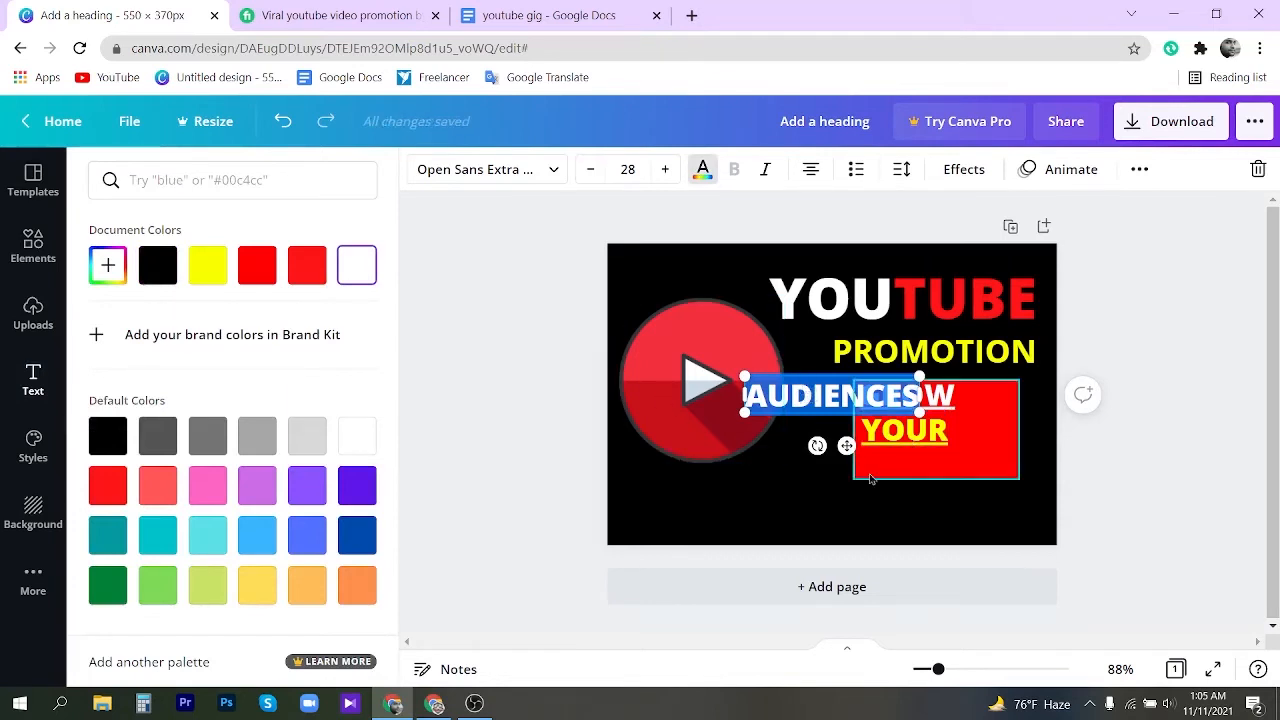
{"action": "left_click_drag", "start_coordinate": [846, 446], "coordinate": [948, 515]}
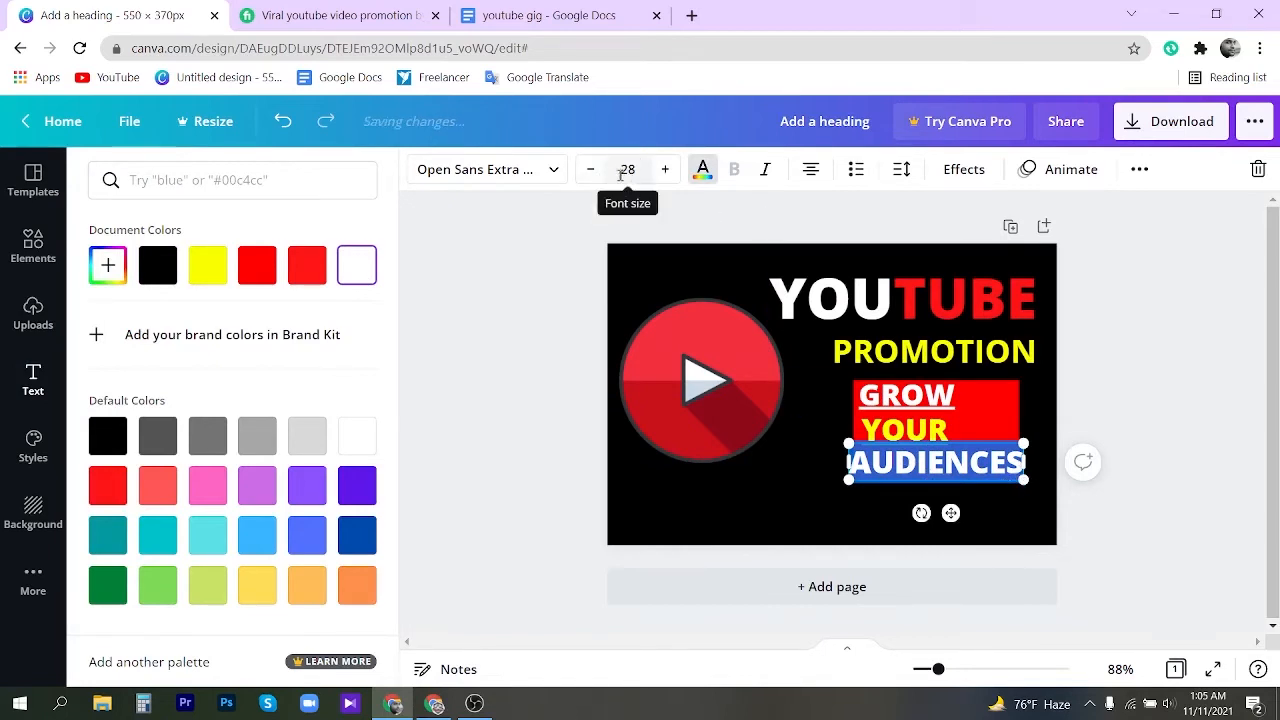
Step: Reduce the AUDIENCES heading to font size 22
{"action": "left_click", "coordinate": [590, 169]}
{"action": "left_click", "coordinate": [590, 169]}
{"action": "left_click", "coordinate": [590, 169]}
{"action": "left_click", "coordinate": [590, 169]}
{"action": "left_click", "coordinate": [590, 169]}
{"action": "left_click", "coordinate": [590, 169]}
{"action": "left_click", "coordinate": [590, 169]}
{"action": "left_click", "coordinate": [665, 169]}
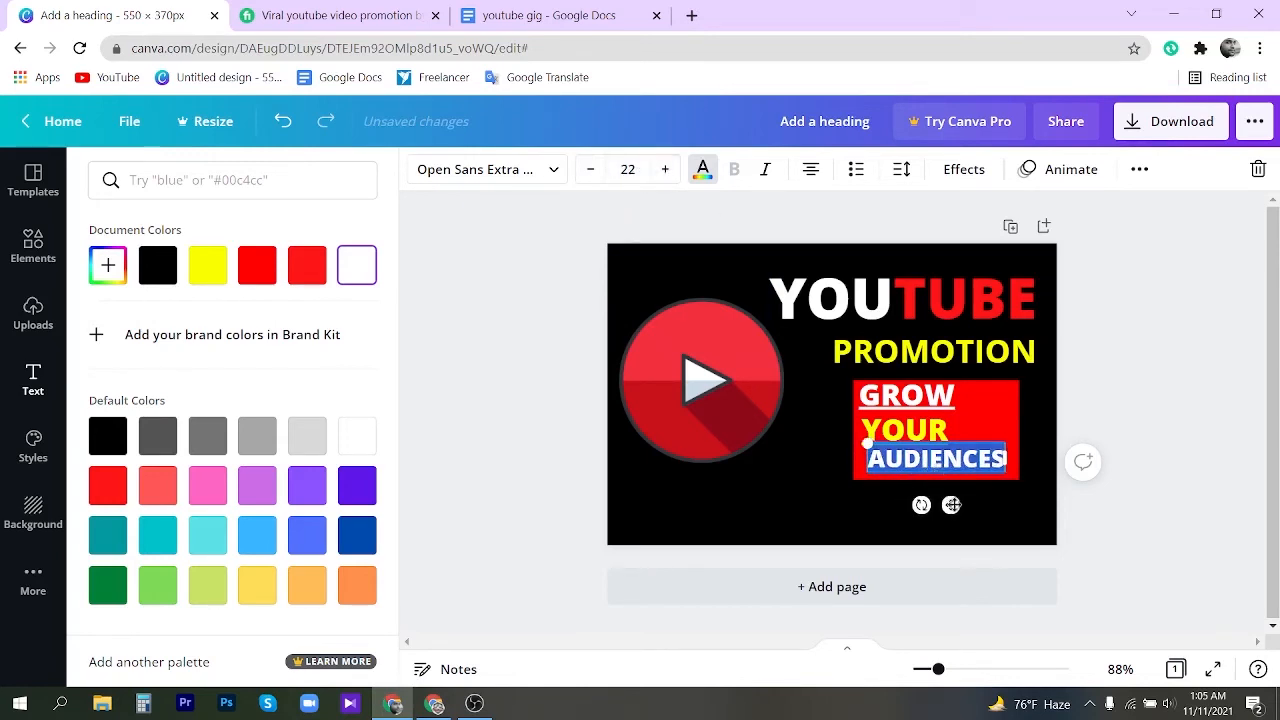
Step: Align AUDIENCES with the left edge of YOUR and underline it
{"action": "left_click_drag", "start_coordinate": [950, 504], "coordinate": [946, 512]}
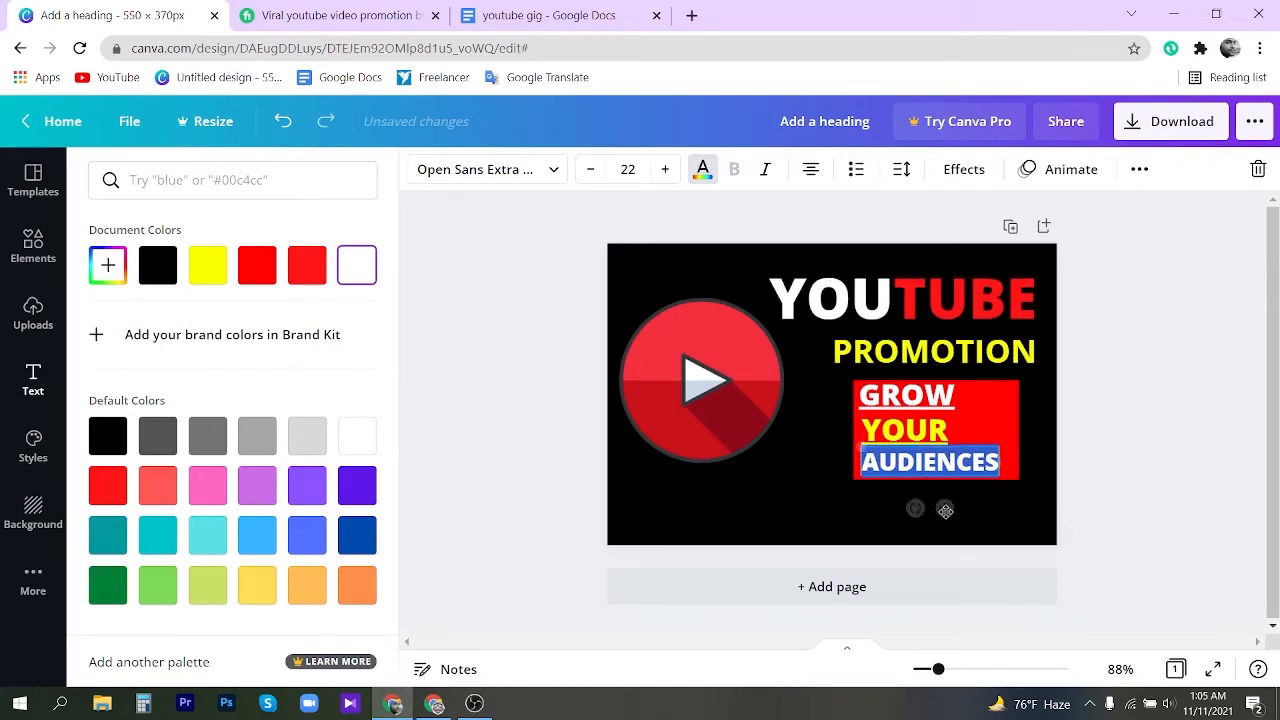
{"action": "left_click", "coordinate": [1139, 169]}
{"action": "left_click", "coordinate": [825, 213]}
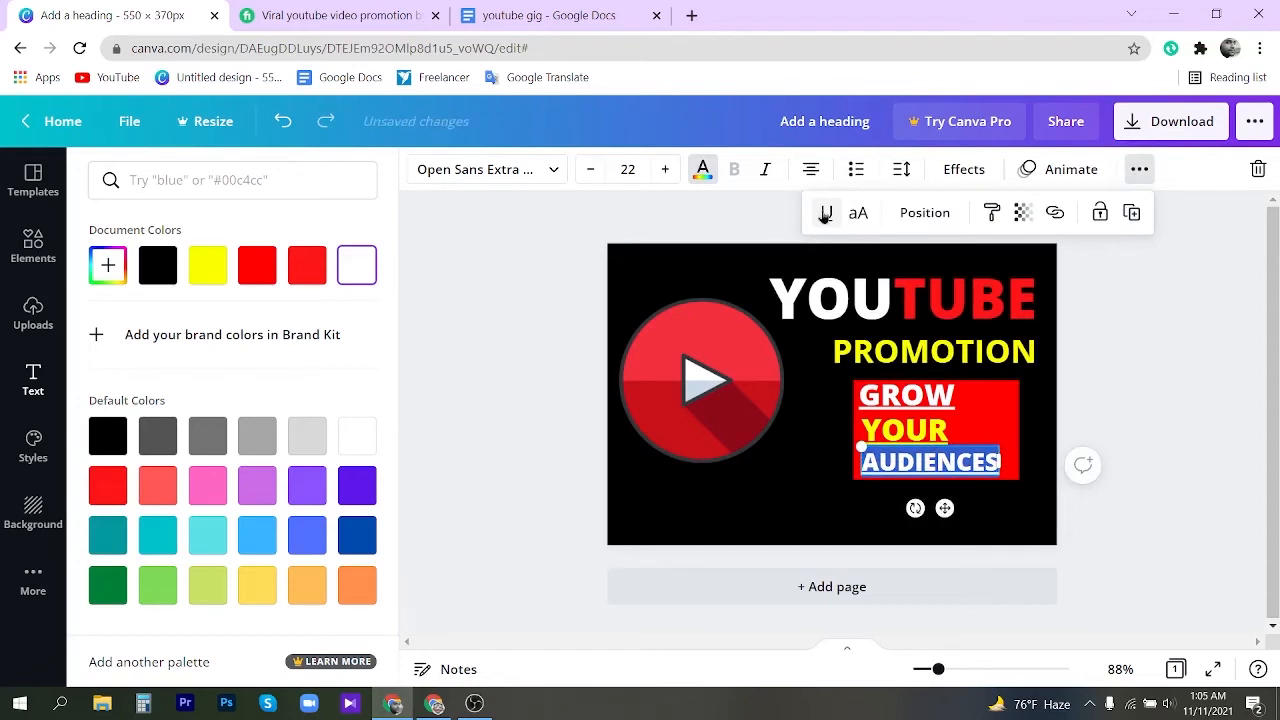
{"action": "left_click", "coordinate": [1032, 496]}
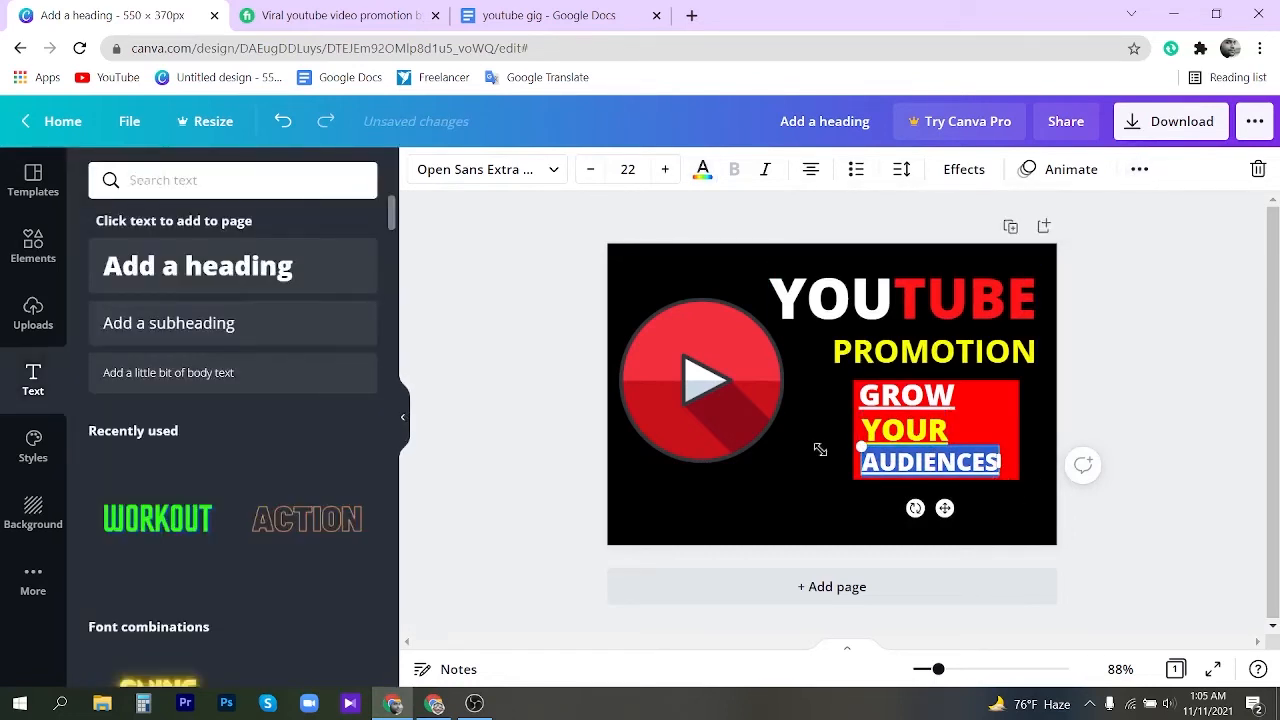
{"action": "left_click", "coordinate": [930, 447]}
{"action": "left_click", "coordinate": [795, 465]}
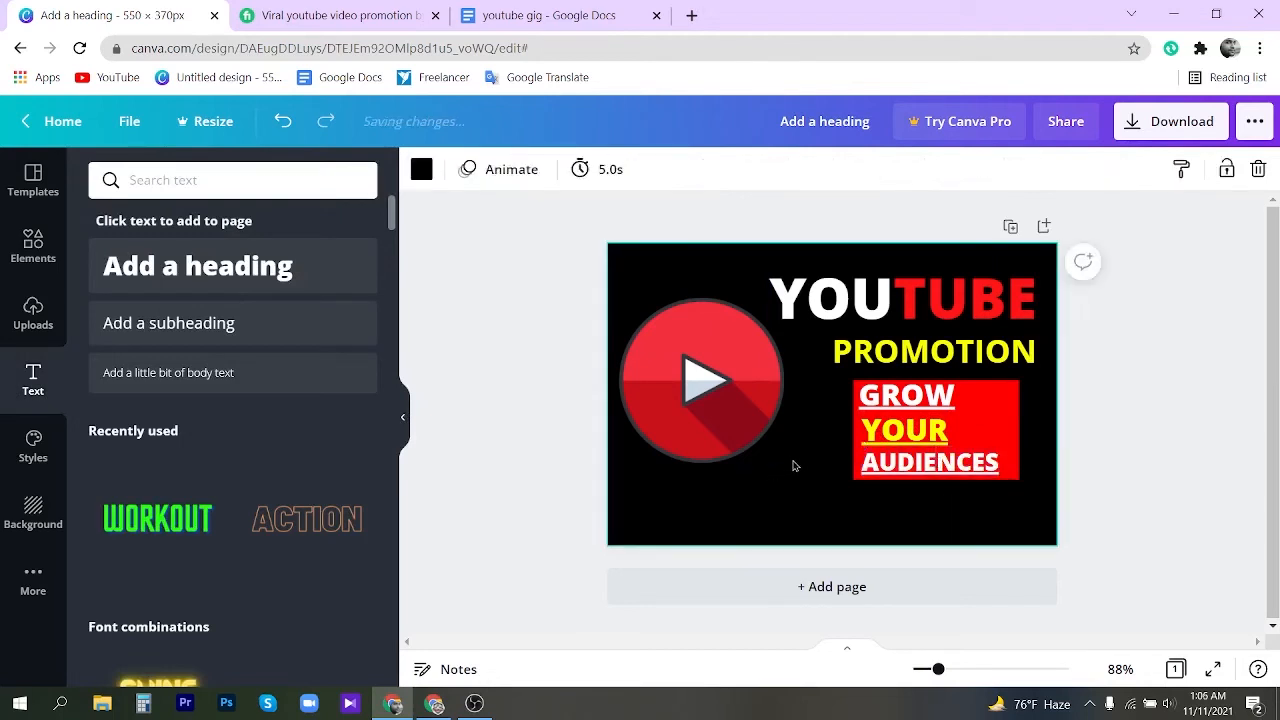
Step: Reduce YOUR to about font size 23.7 and widen AUDIENCES to almost fill the red rectangle's width
{"action": "left_click", "coordinate": [928, 432]}
{"action": "left_click_drag", "start_coordinate": [947, 443], "coordinate": [936, 441]}
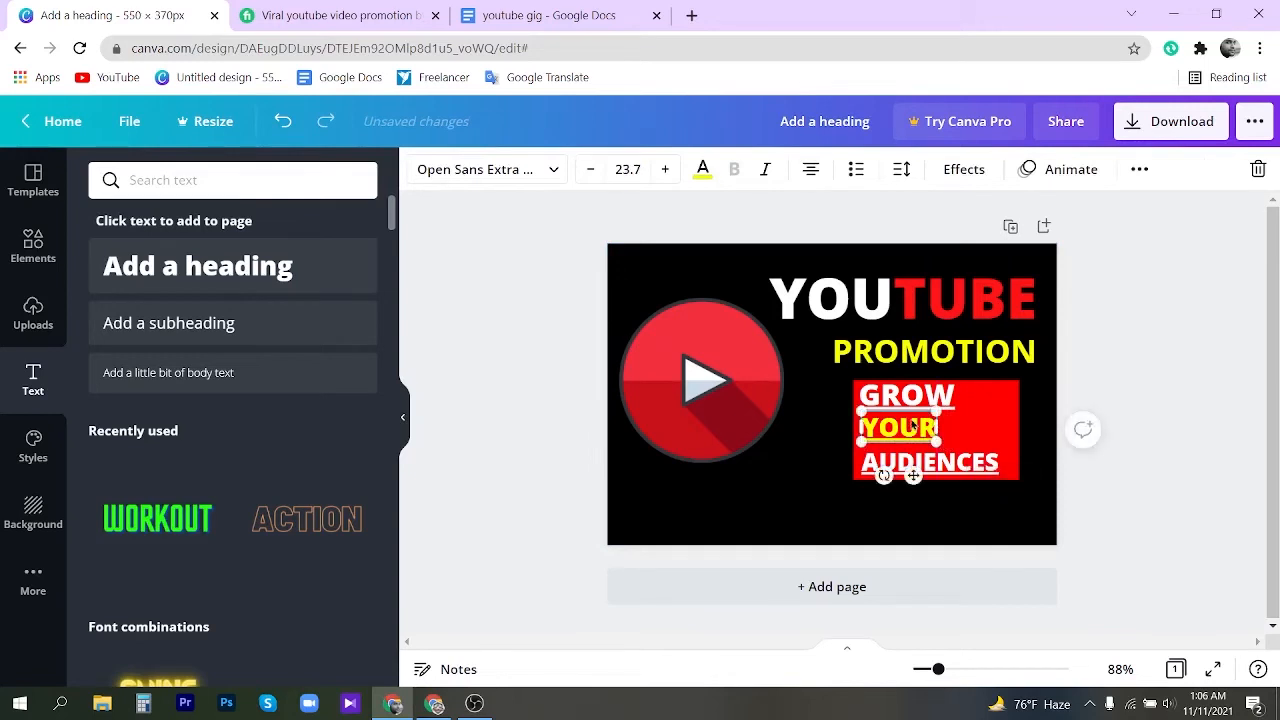
{"action": "left_click", "coordinate": [953, 477]}
{"action": "left_click_drag", "start_coordinate": [953, 477], "coordinate": [1006, 477]}
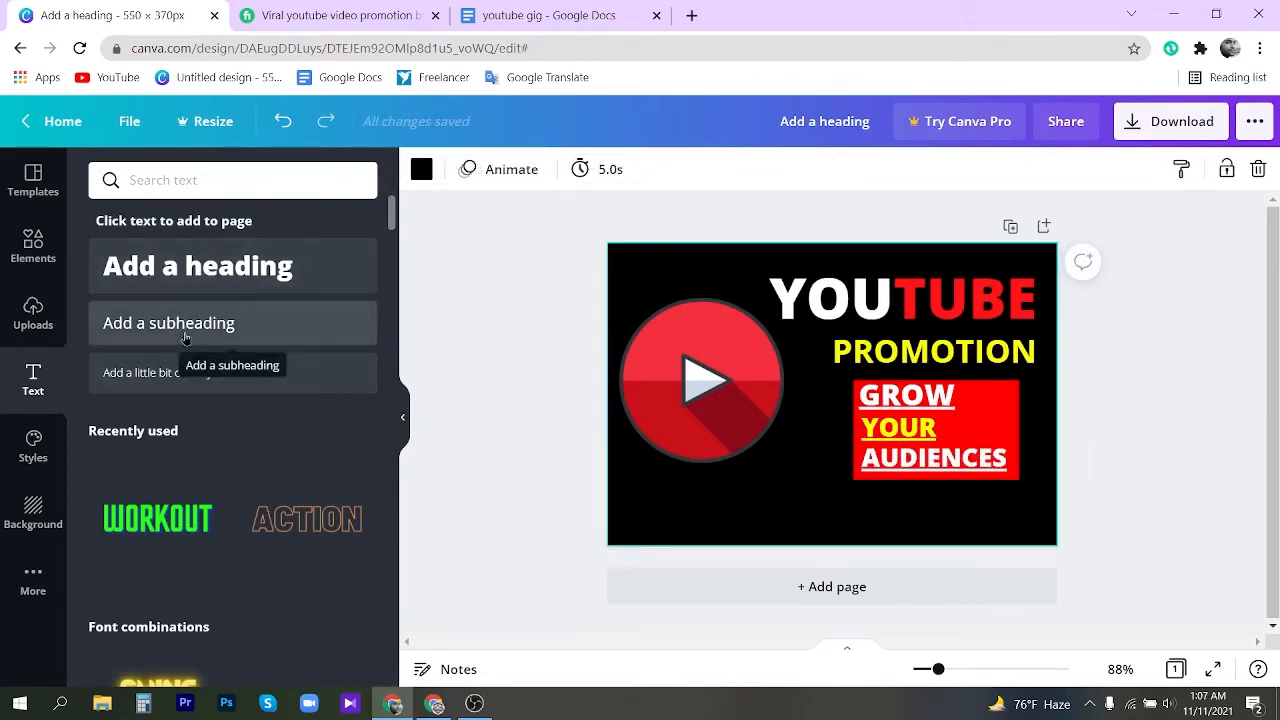
Step: Add a subheading reading 100% SAFE PROMOTION
{"action": "left_click", "coordinate": [184, 323]}
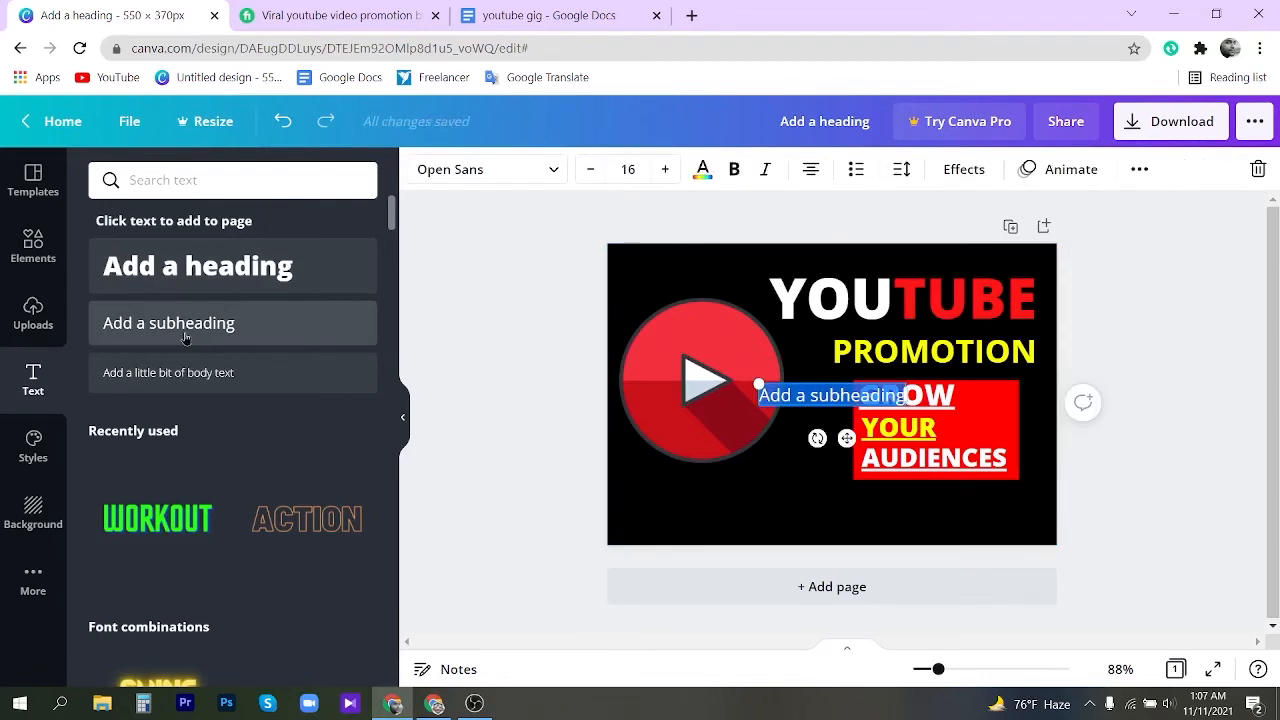
{"action": "key", "text": "BackSpace"}
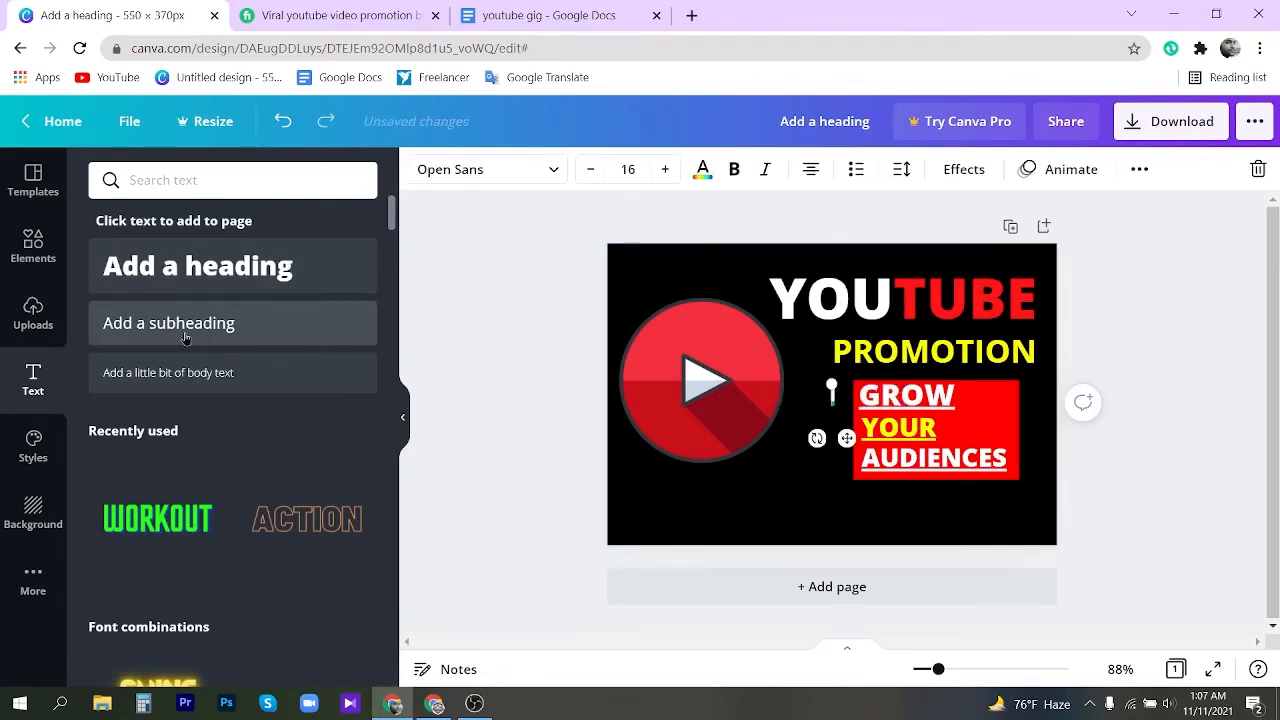
{"action": "type", "text": "100"}
{"action": "type", "text": "%"}
{"action": "type", "text": " sa"}
{"action": "key", "text": "BackSpace"}
{"action": "key", "text": "BackSpace"}
{"action": "key", "text": "BackSpace"}
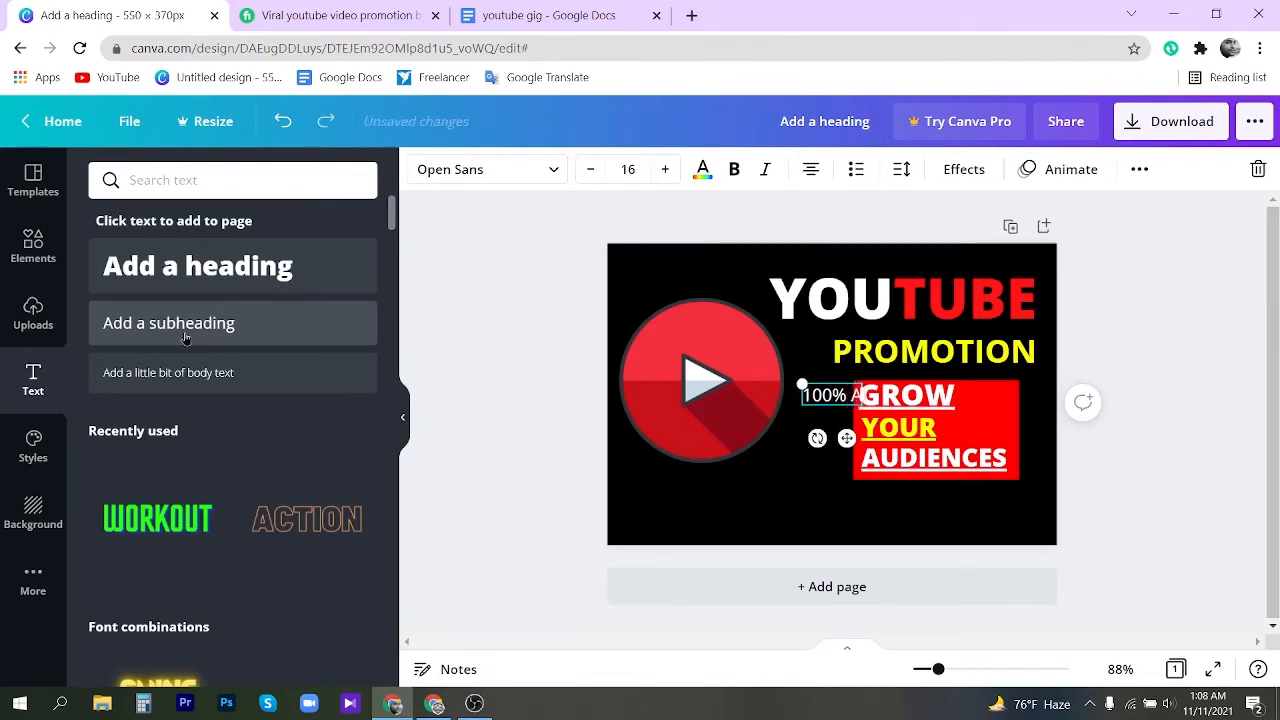
{"action": "type", "text": "SA"}
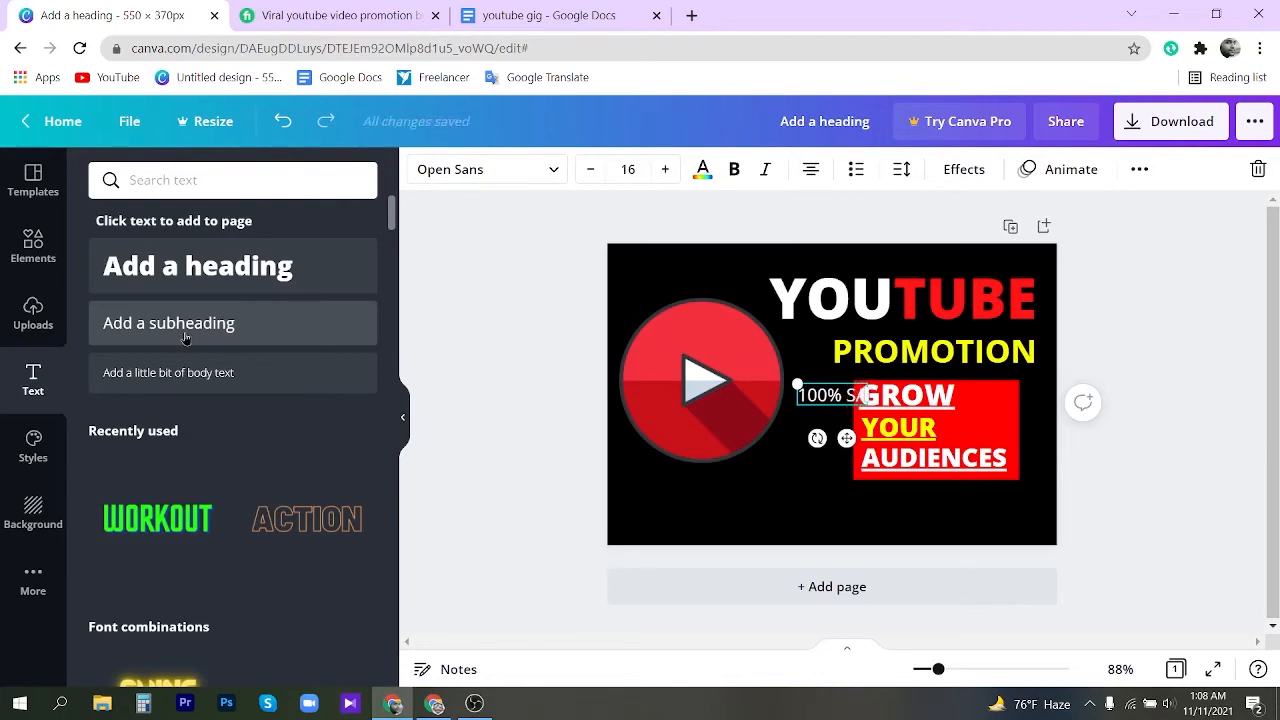
{"action": "type", "text": "FE"}
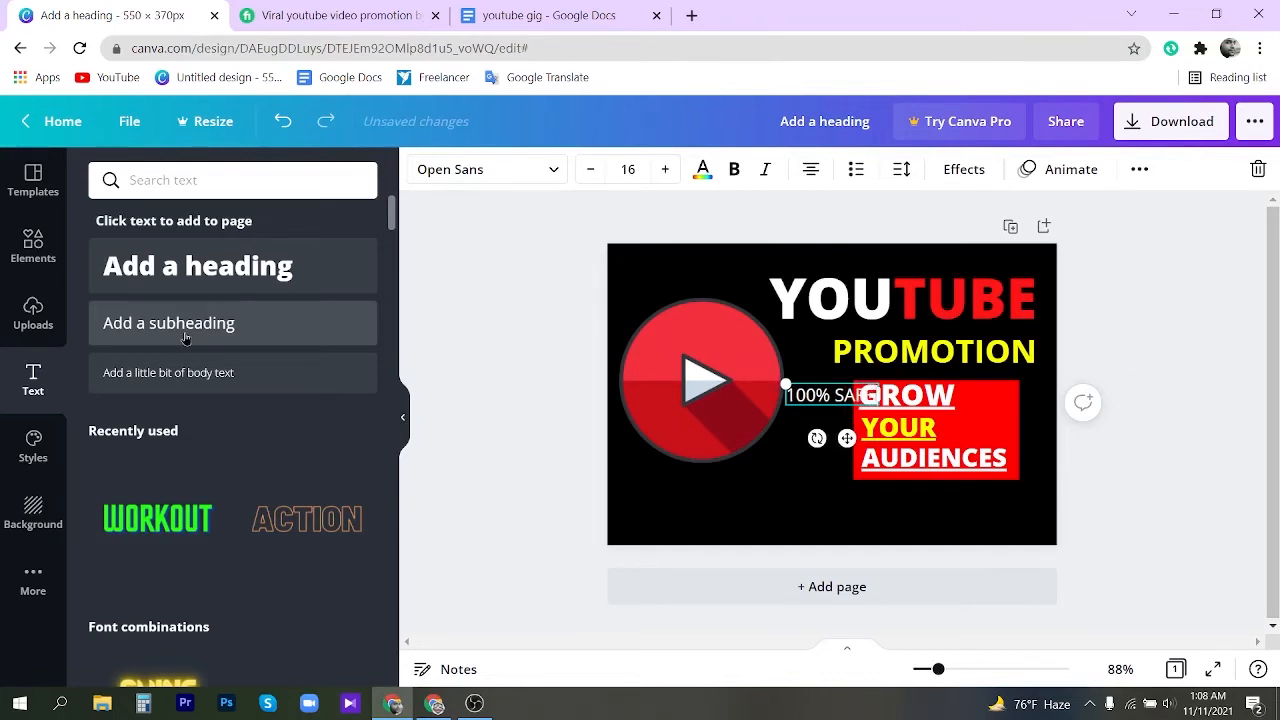
{"action": "type", "text": " AND"}
{"action": "type", "text": "MOTION"}
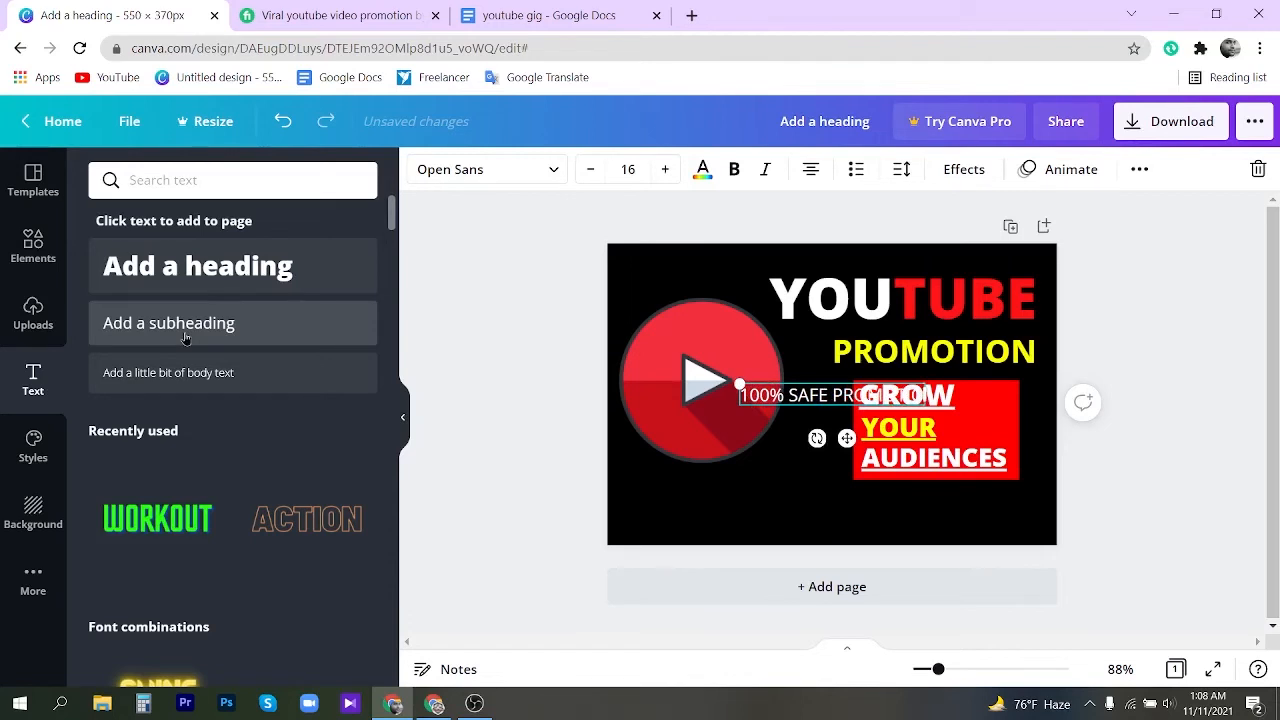
{"action": "key", "text": "Left"}
{"action": "key", "text": "Left"}
{"action": "key", "text": "Left"}
{"action": "key", "text": "Left"}
{"action": "key", "text": "Left"}
{"action": "key", "text": "Left"}
{"action": "key", "text": "Left"}
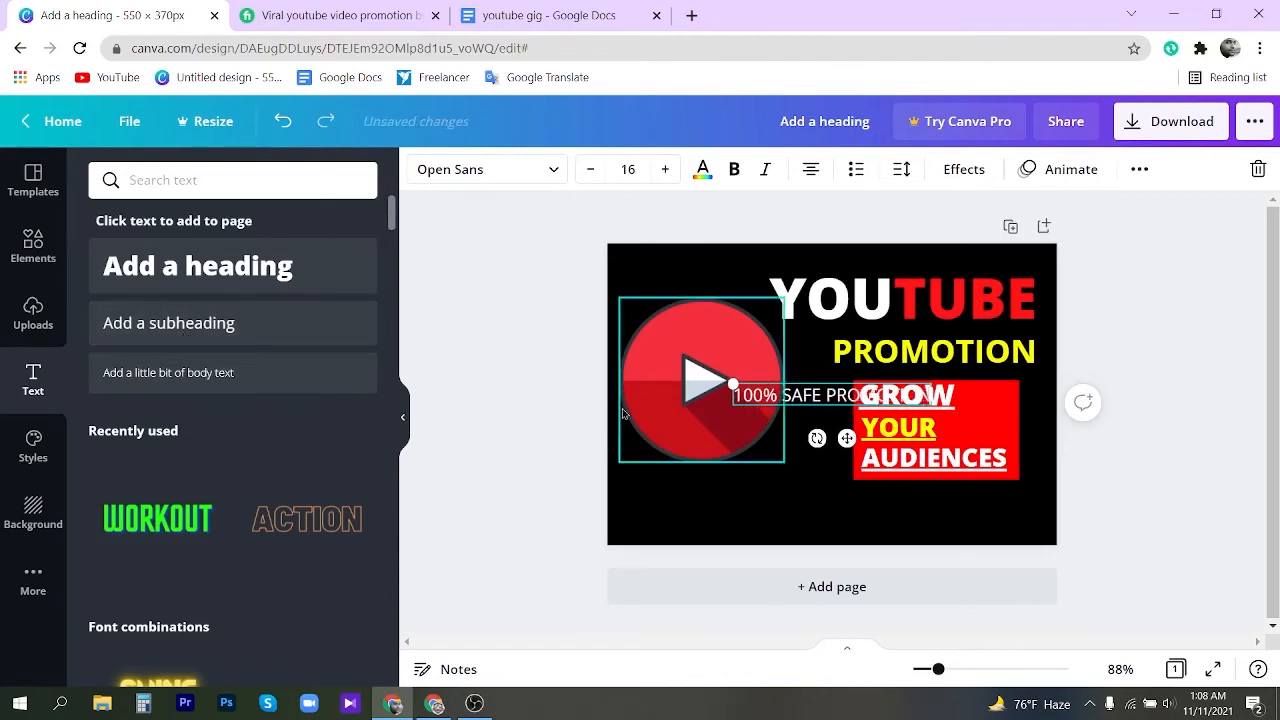
Step: Make the whole 100% SAFE PROMOTION line bold and set its font size to 20
{"action": "key", "text": "Return"}
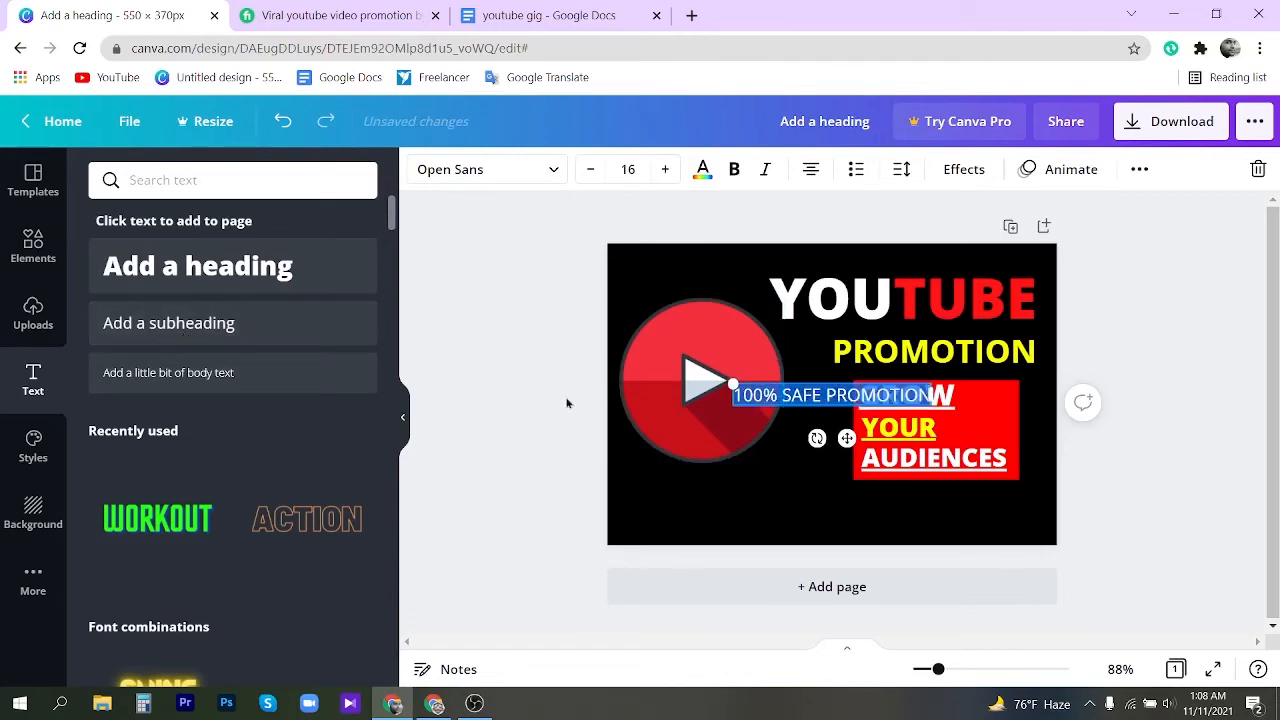
{"action": "left_click", "coordinate": [738, 170]}
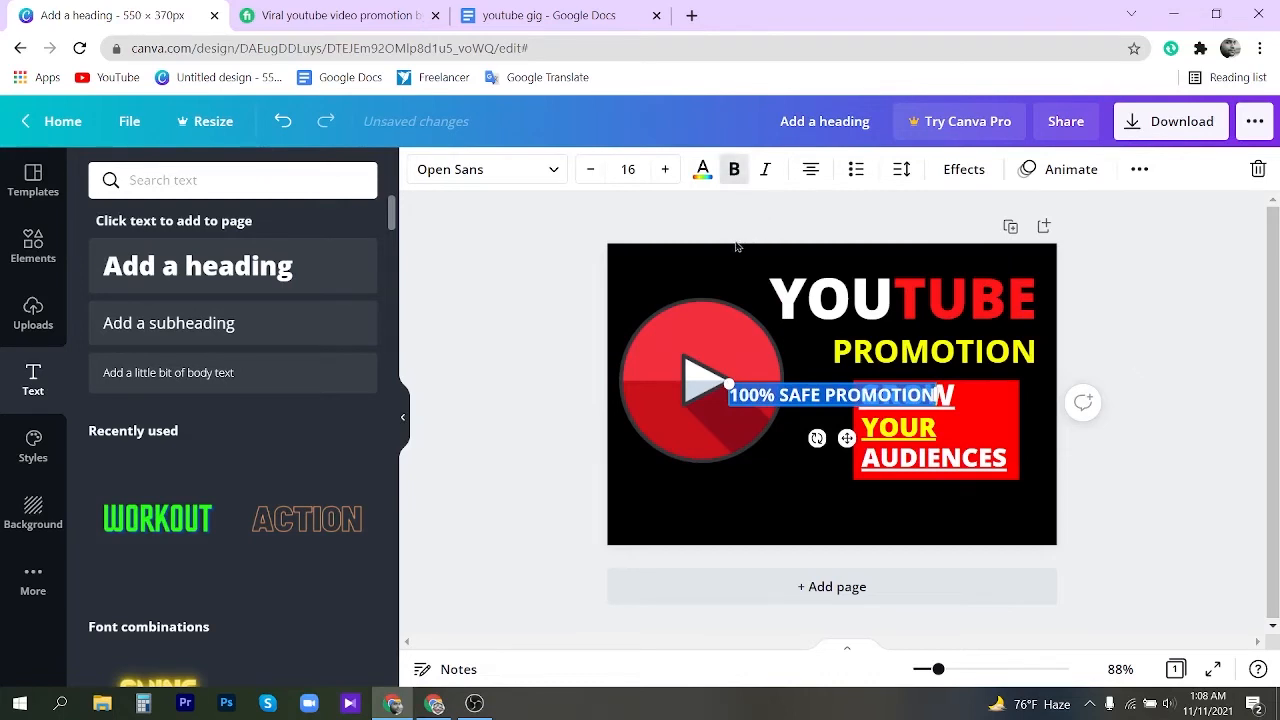
{"action": "left_click", "coordinate": [665, 172]}
{"action": "left_click", "coordinate": [665, 172]}
{"action": "left_click", "coordinate": [665, 172]}
{"action": "left_click", "coordinate": [665, 172]}
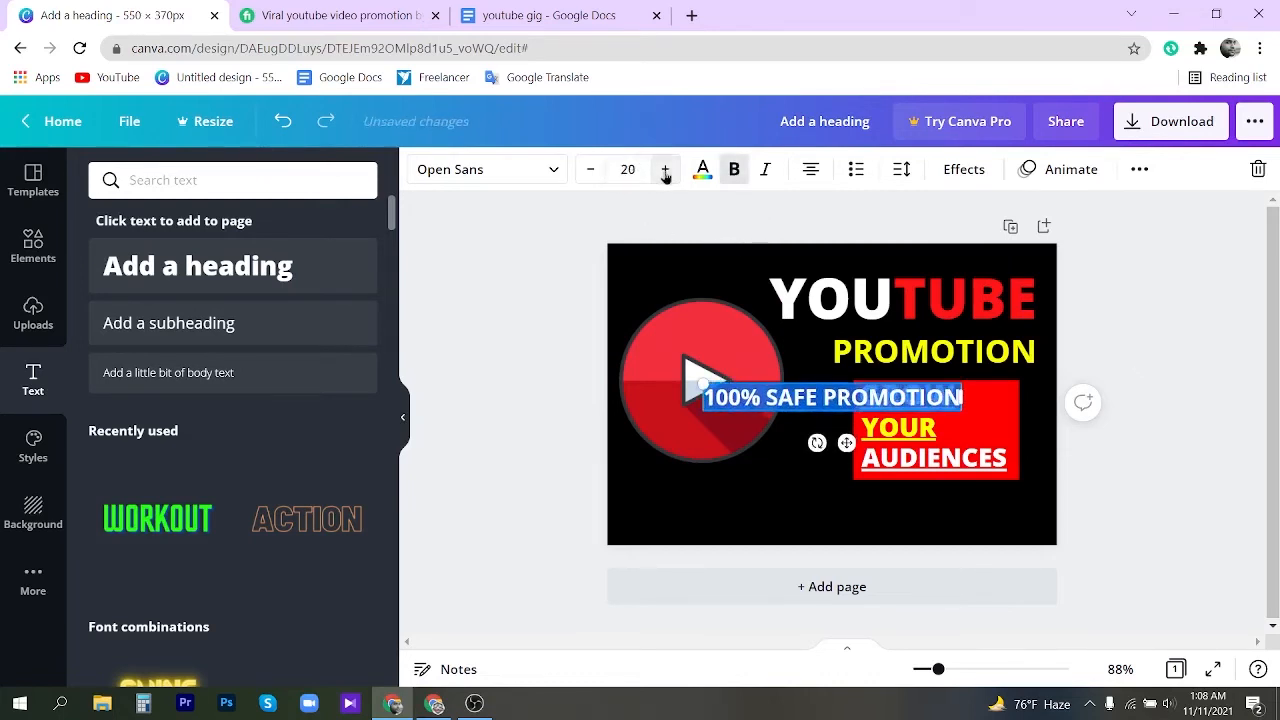
Step: Enlarge 100% SAFE PROMOTION to font size 21 and place it below the red rectangle, near the design's bottom edge
{"action": "left_click", "coordinate": [836, 399]}
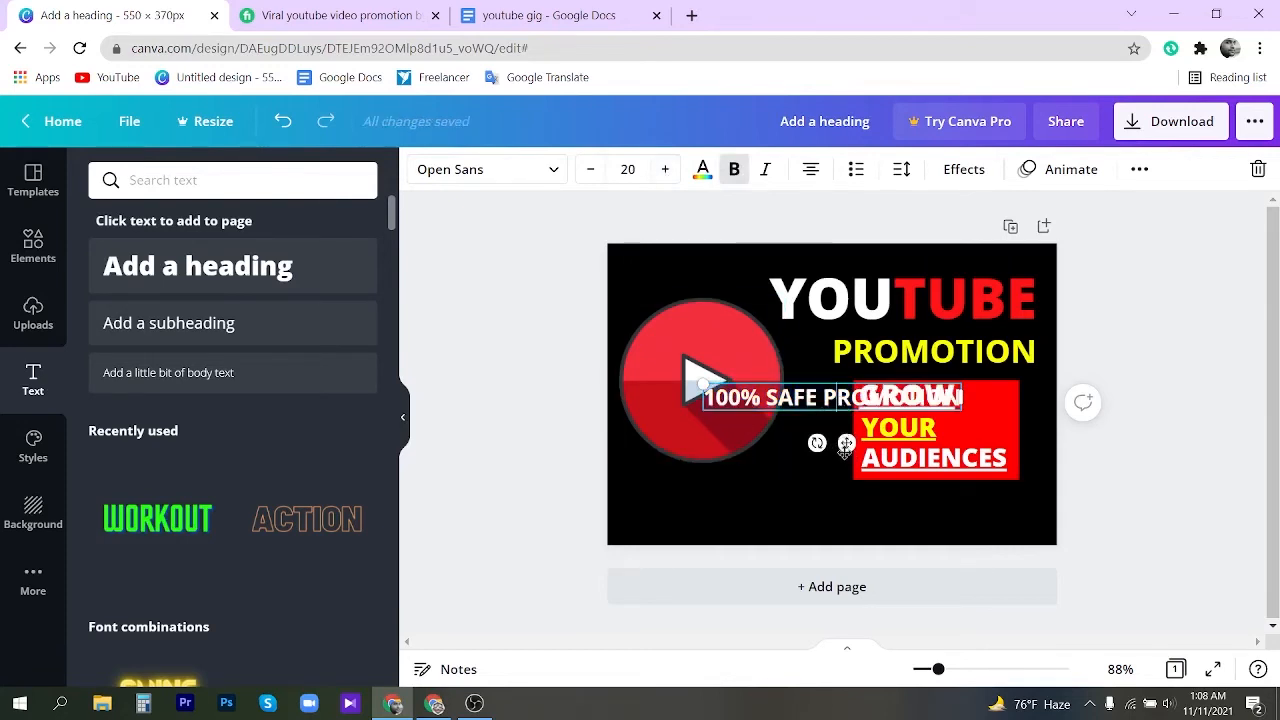
{"action": "left_click_drag", "start_coordinate": [846, 444], "coordinate": [846, 473]}
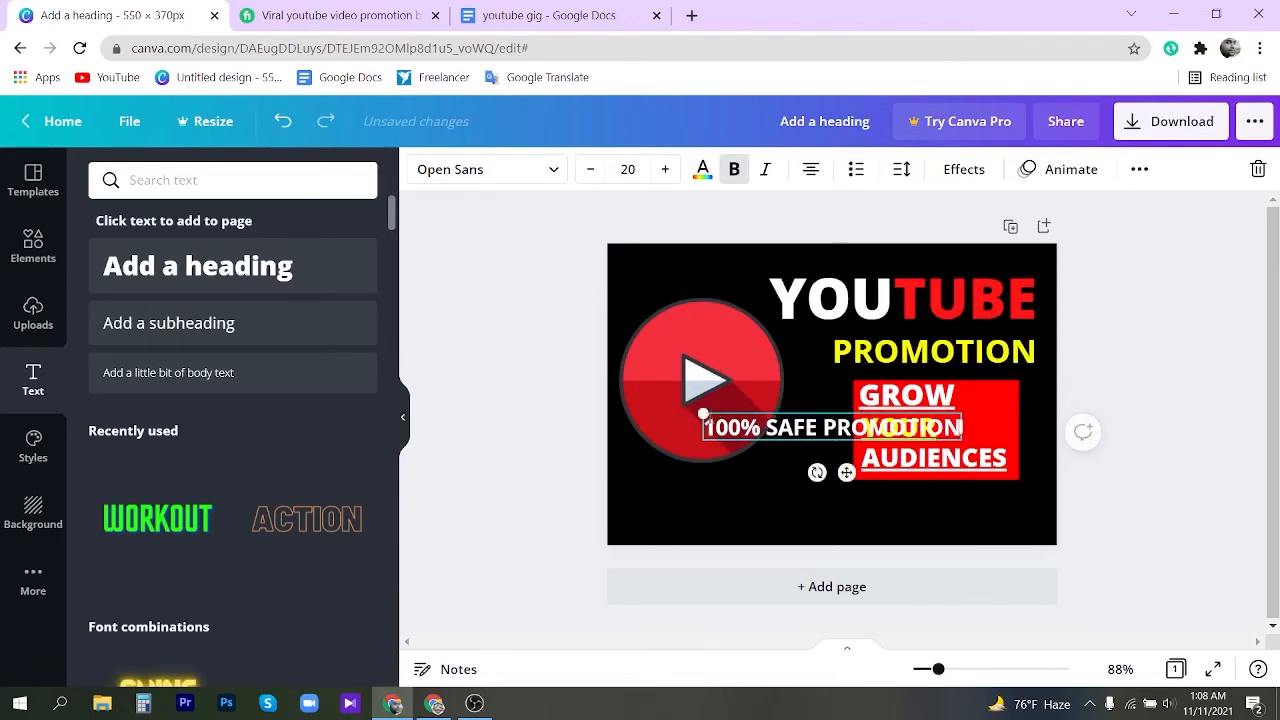
{"action": "left_click_drag", "start_coordinate": [703, 414], "coordinate": [677, 400]}
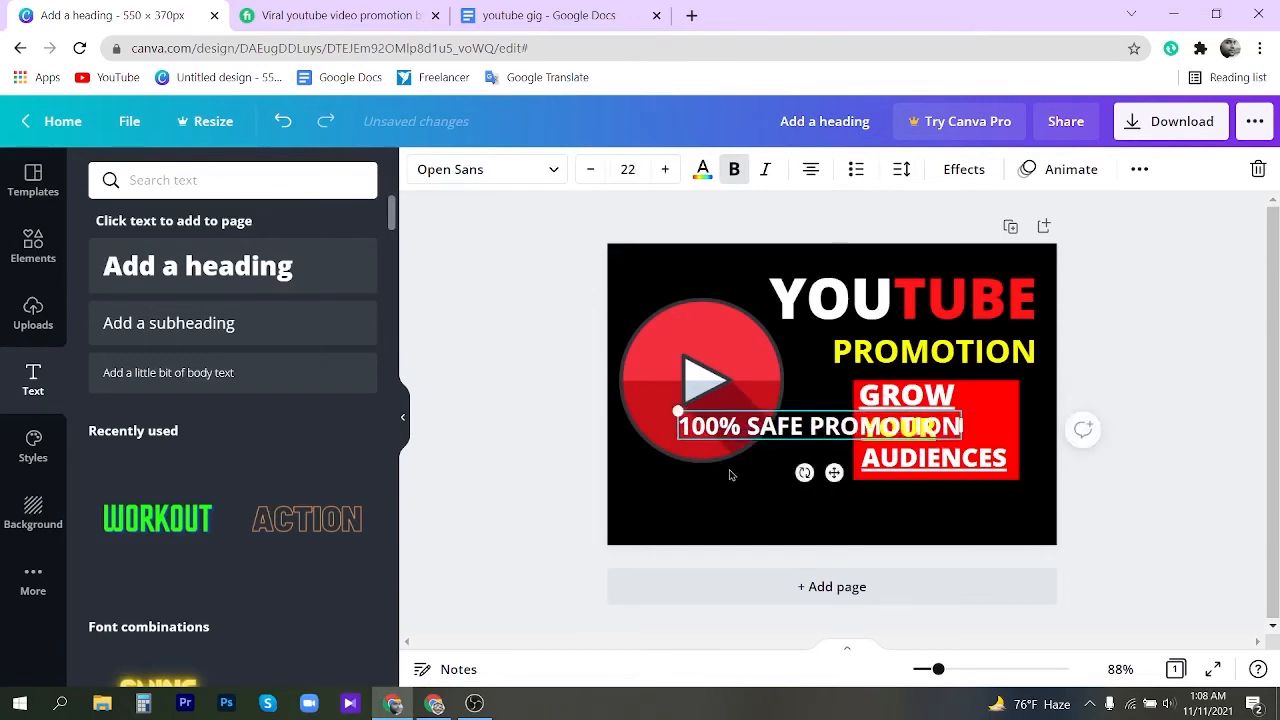
{"action": "left_click", "coordinate": [750, 495]}
{"action": "left_click", "coordinate": [738, 424]}
{"action": "left_click_drag", "start_coordinate": [677, 408], "coordinate": [690, 412]}
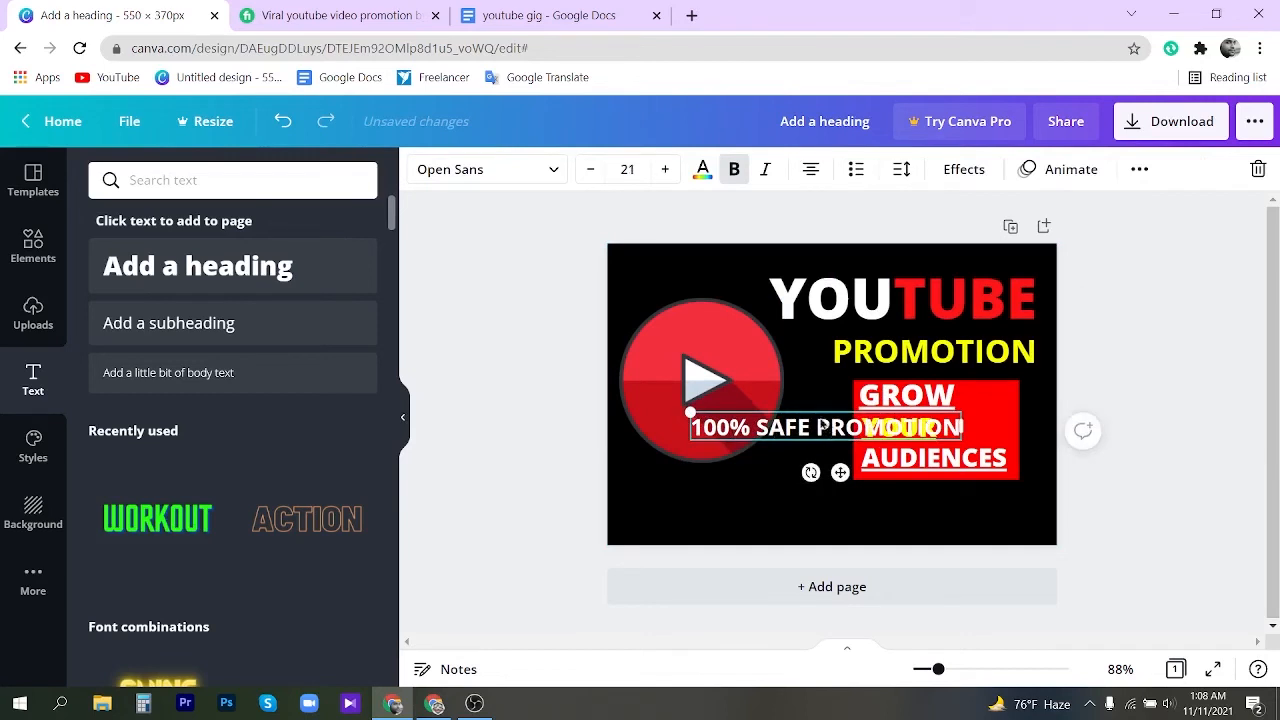
{"action": "left_click_drag", "start_coordinate": [820, 426], "coordinate": [896, 506]}
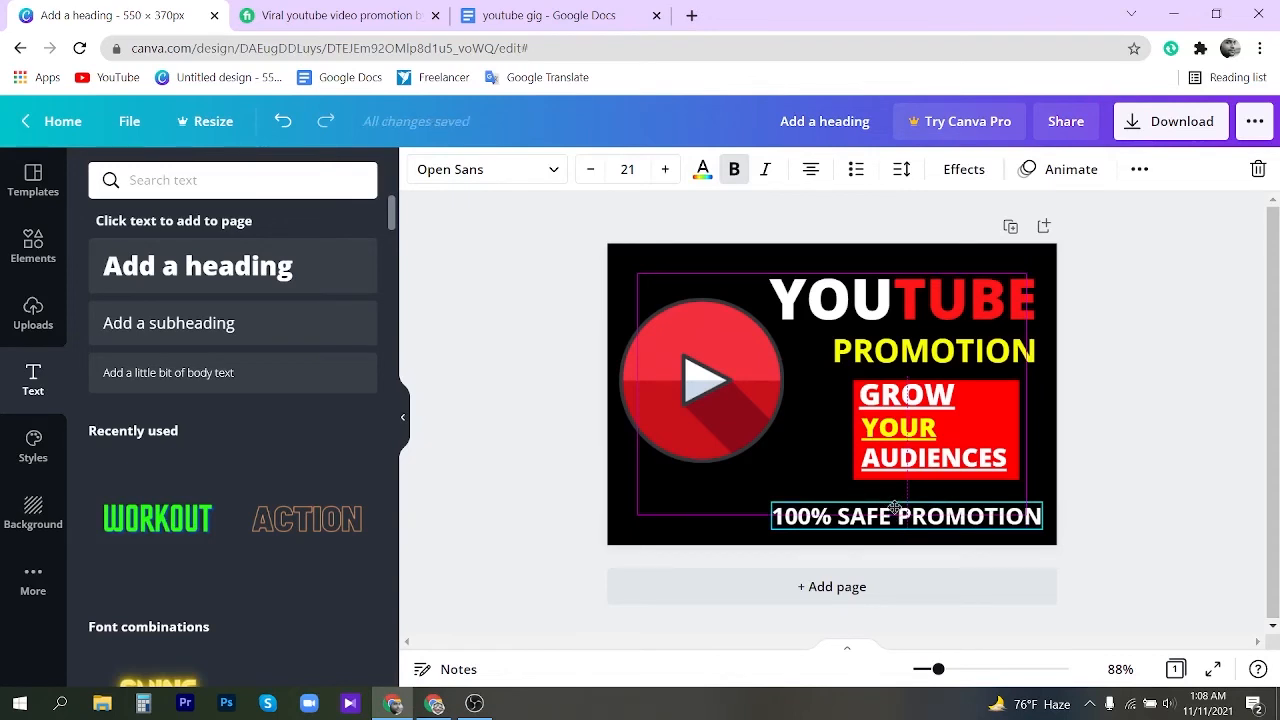
{"action": "left_click_drag", "start_coordinate": [890, 508], "coordinate": [887, 509]}
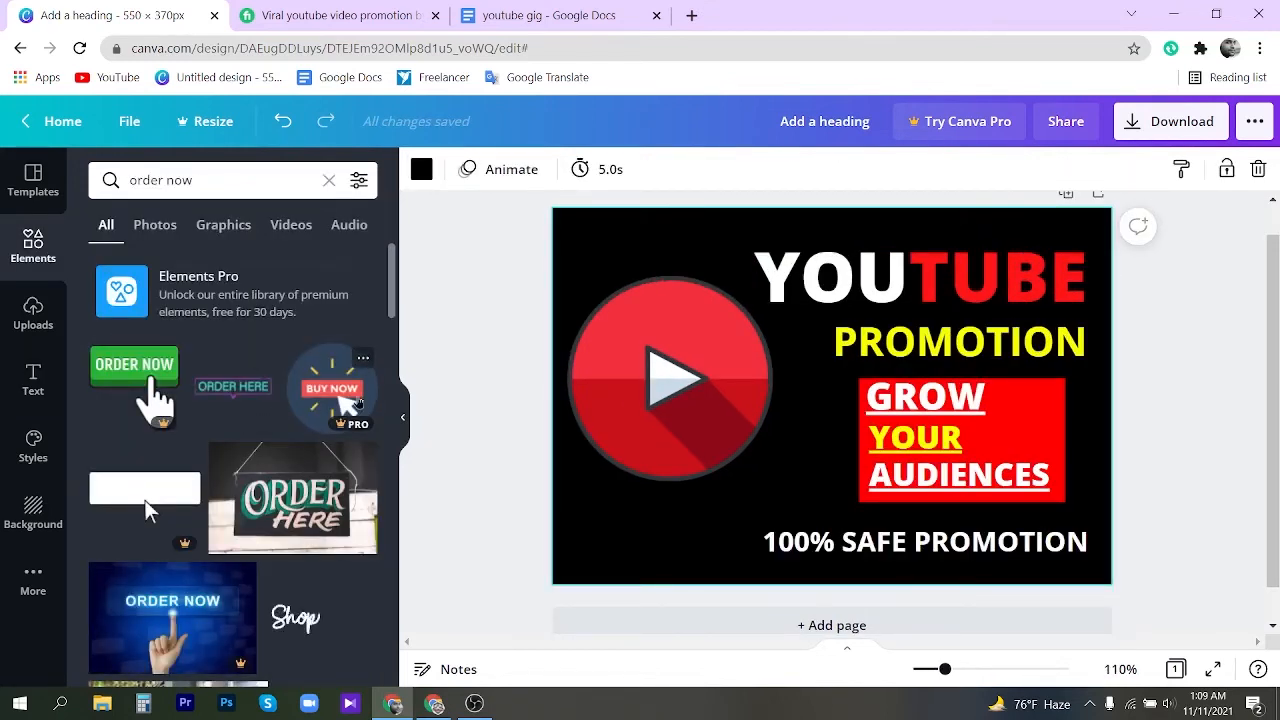
Step: Add the red-and-white megaphone graphic from the order now elements between the play button and the red GROW YOUR AUDIENCES box
{"action": "scroll", "coordinate": [340, 420], "scroll_direction": "down", "scroll_amount": 2}
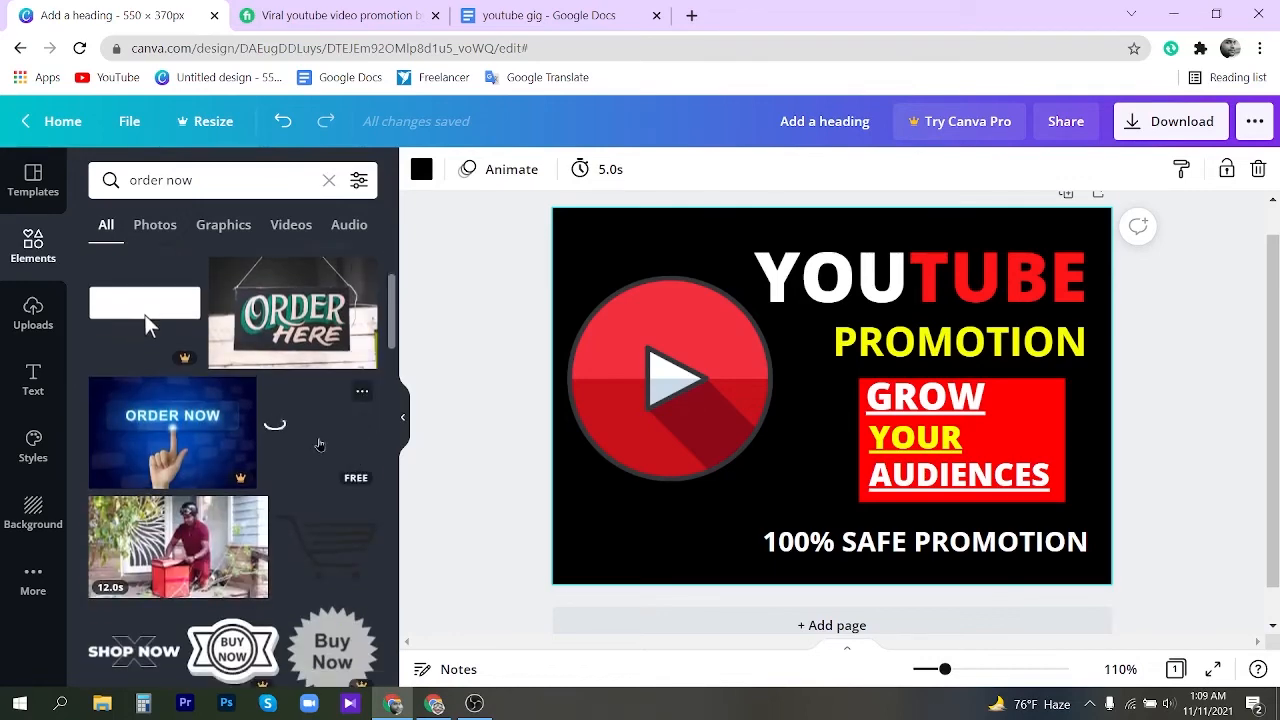
{"action": "scroll", "coordinate": [319, 442], "scroll_direction": "down", "scroll_amount": 2}
{"action": "scroll", "coordinate": [319, 442], "scroll_direction": "down", "scroll_amount": 2}
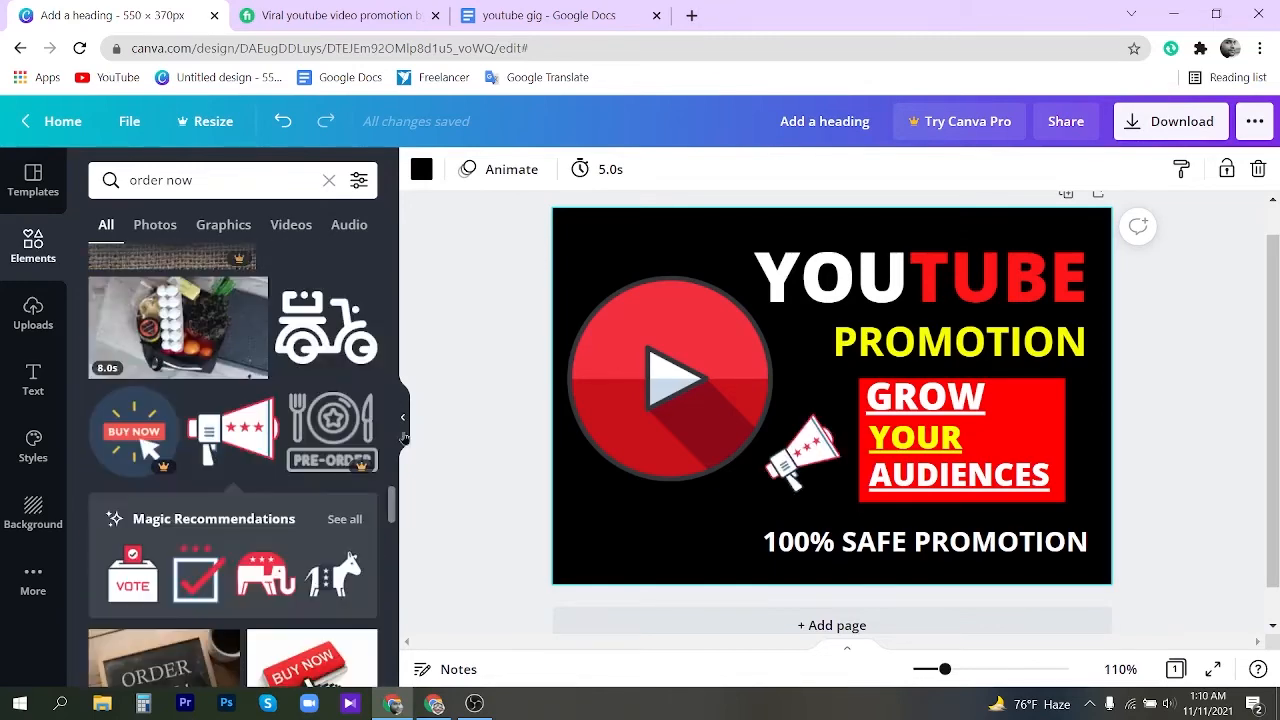
Step: Look through the remaining order now elements for a suitable order button graphic
{"action": "scroll", "coordinate": [262, 423], "scroll_direction": "down", "scroll_amount": 4}
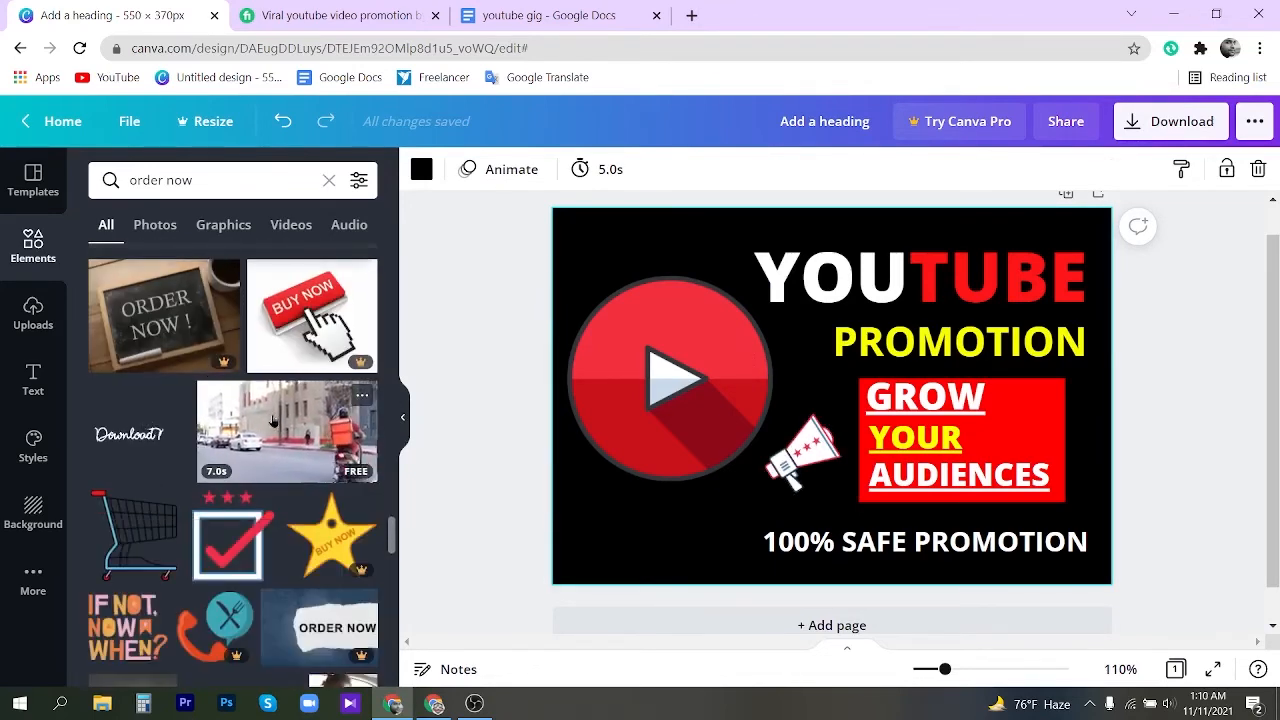
{"action": "scroll", "coordinate": [262, 423], "scroll_direction": "down", "scroll_amount": 6}
{"action": "scroll", "coordinate": [271, 421], "scroll_direction": "down", "scroll_amount": 5}
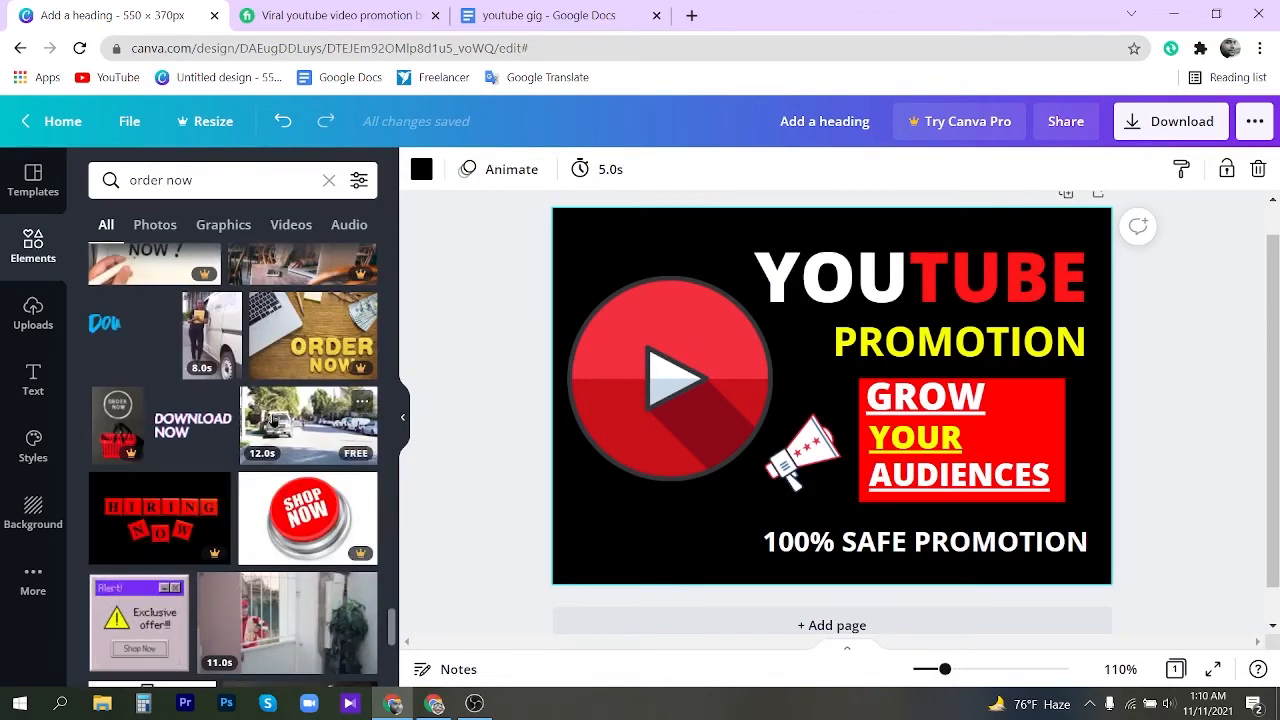
{"action": "scroll", "coordinate": [271, 421], "scroll_direction": "down", "scroll_amount": 6}
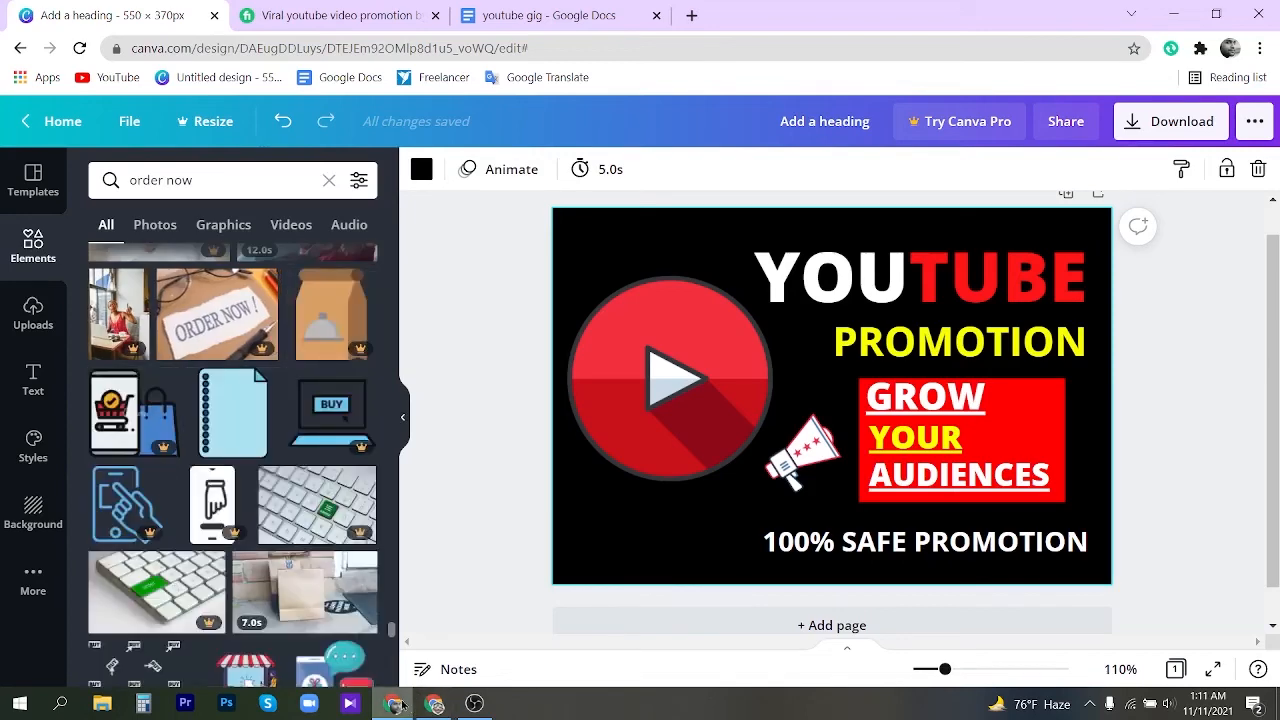
Step: Switch to the other Chrome window and search Google Images for order now
{"action": "left_click", "coordinate": [395, 704]}
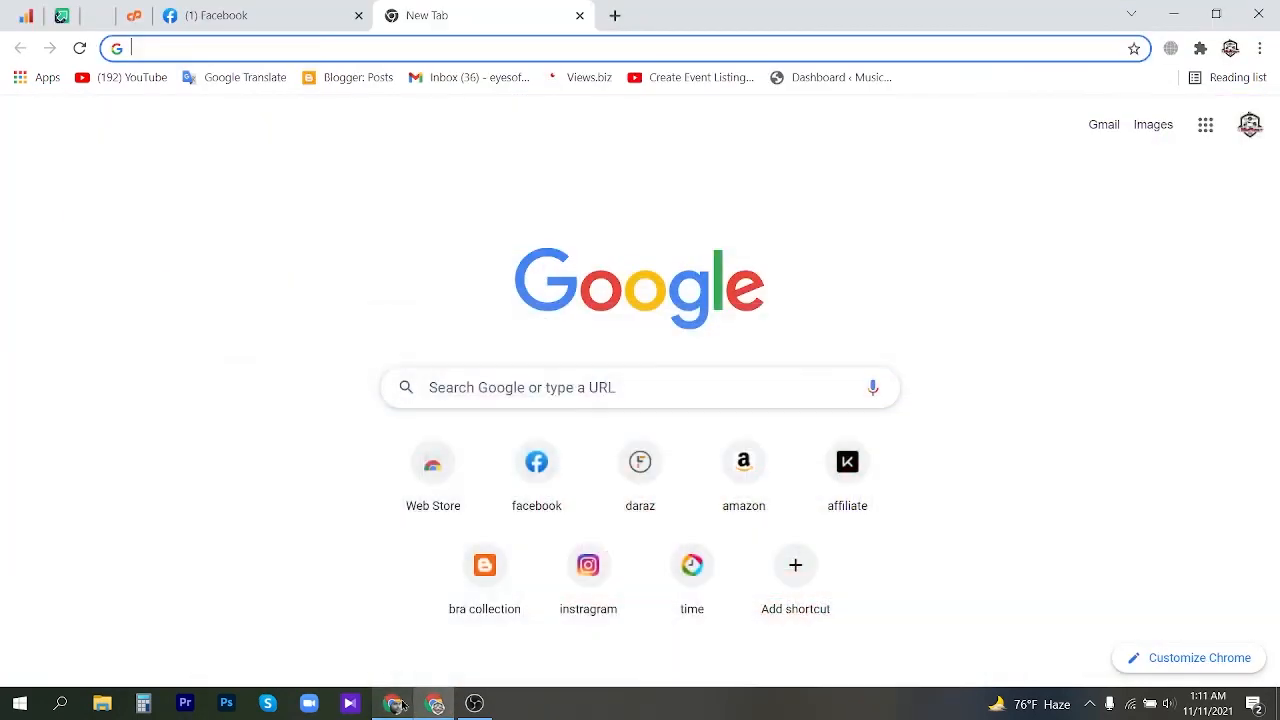
{"action": "left_click", "coordinate": [466, 390]}
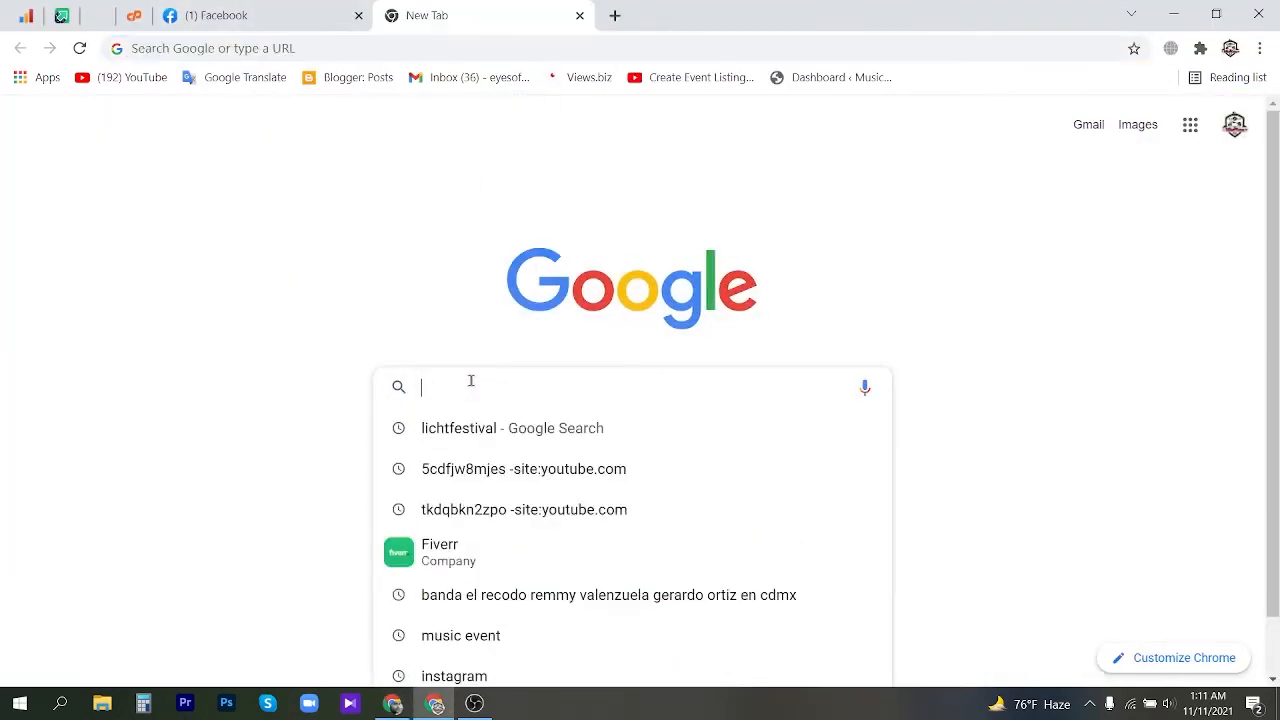
{"action": "type", "text": "ORDE"}
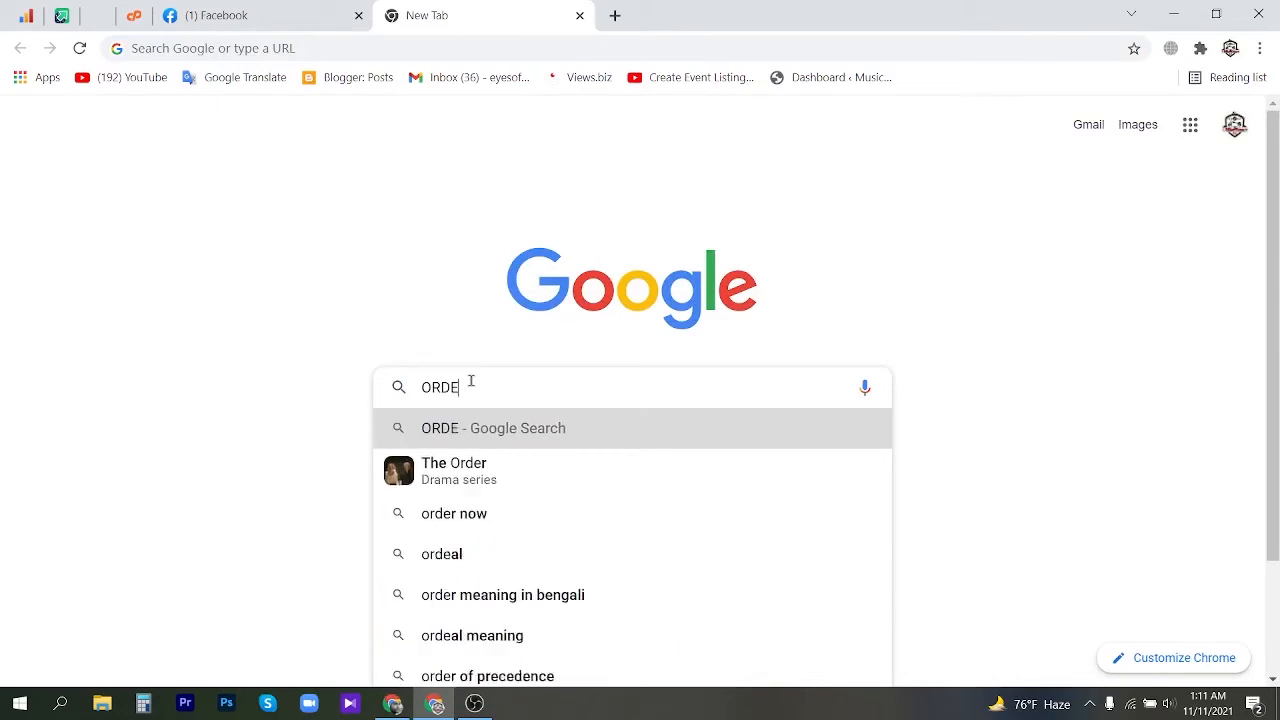
{"action": "type", "text": "R NOE"}
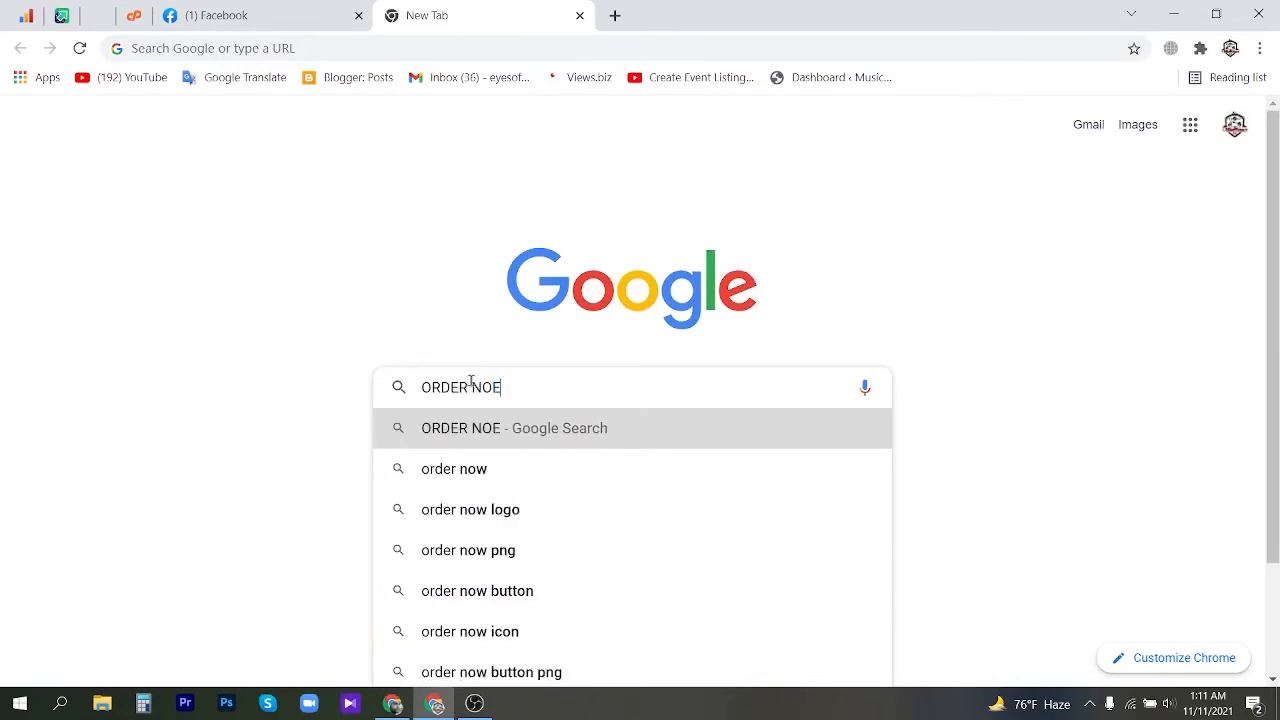
{"action": "key", "text": "BackSpace"}
{"action": "type", "text": "W"}
{"action": "key", "text": "Return"}
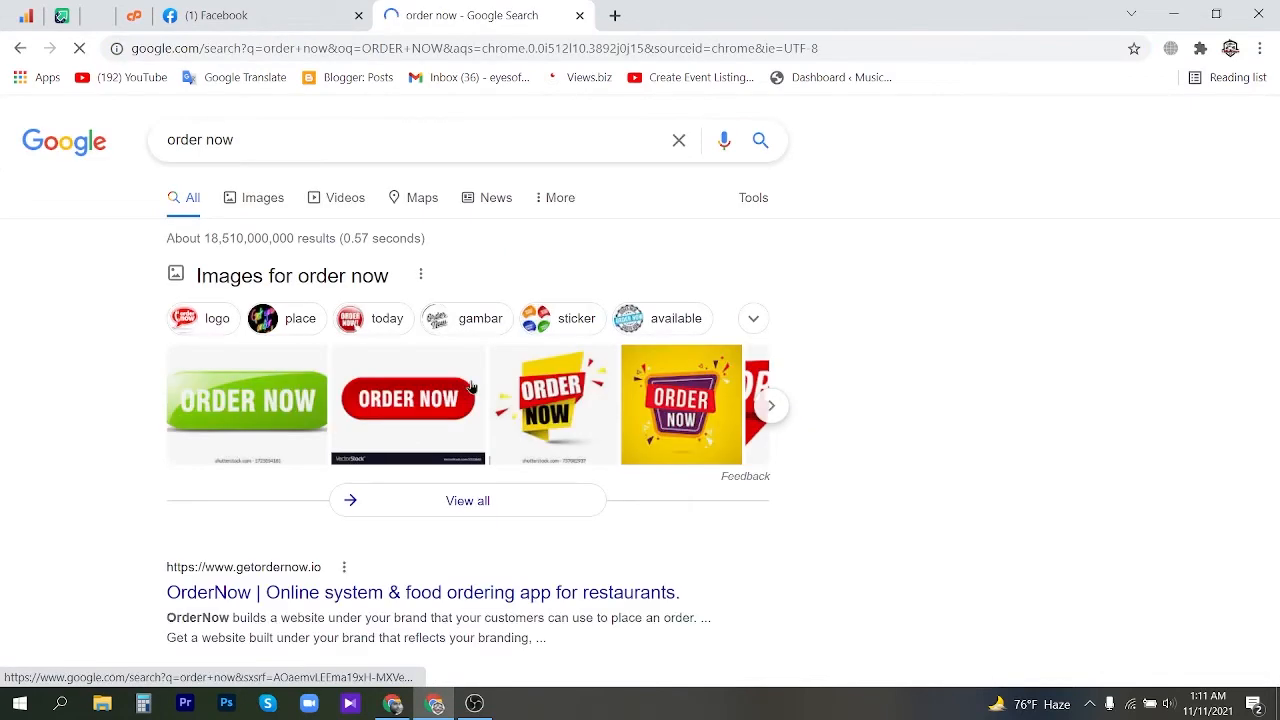
{"action": "left_click", "coordinate": [277, 196]}
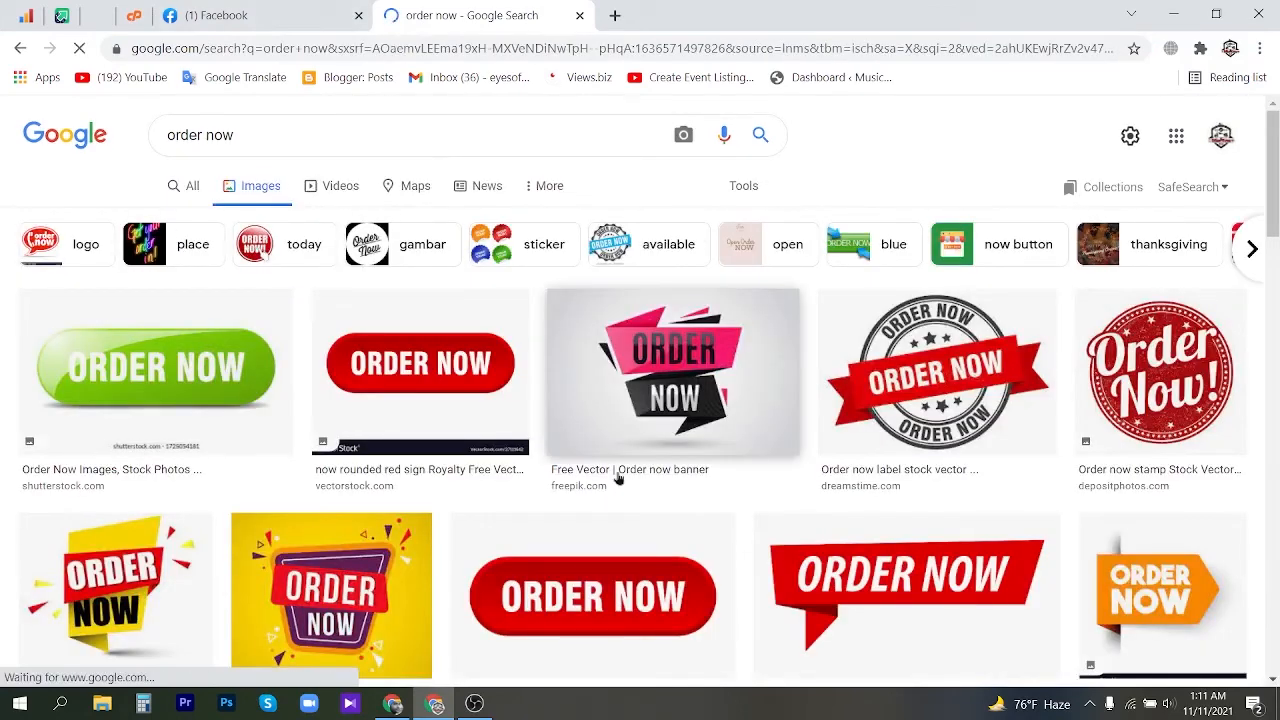
Step: Save the red rounded ORDER NOW button image from 365PSD to the Desktop as a JPEG
{"action": "scroll", "coordinate": [790, 391], "scroll_direction": "down", "scroll_amount": 2}
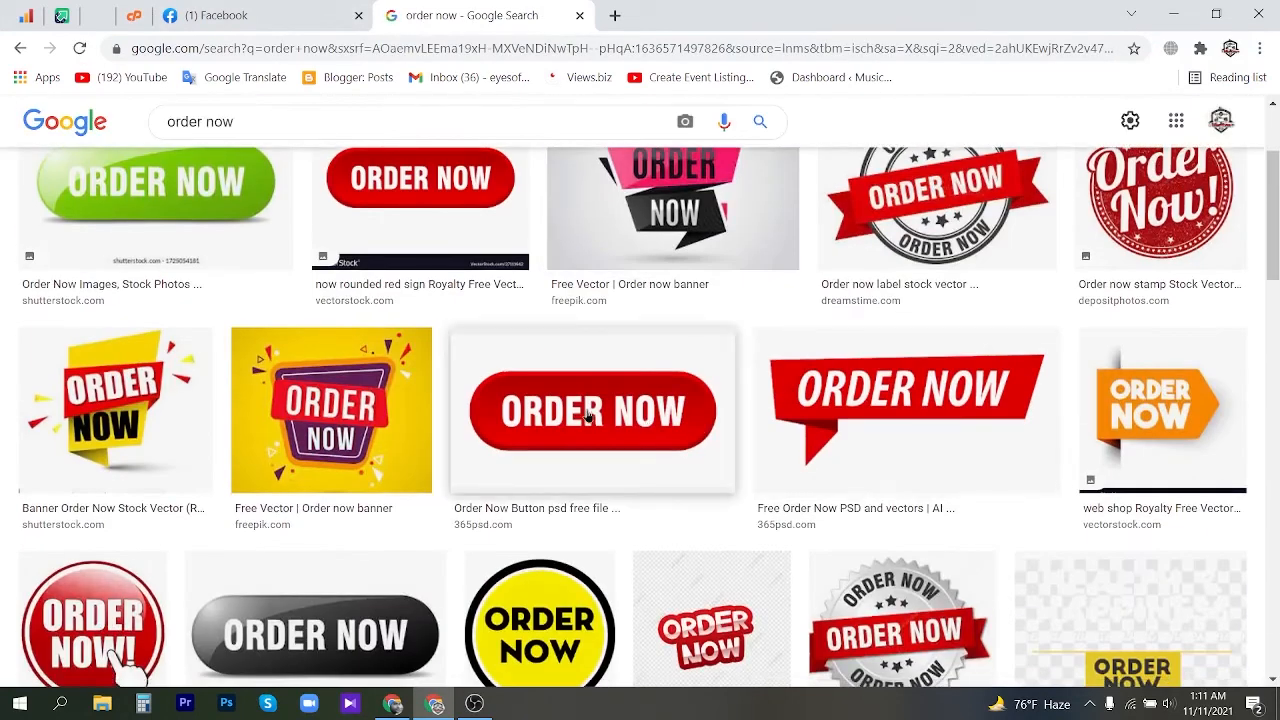
{"action": "left_click", "coordinate": [587, 412]}
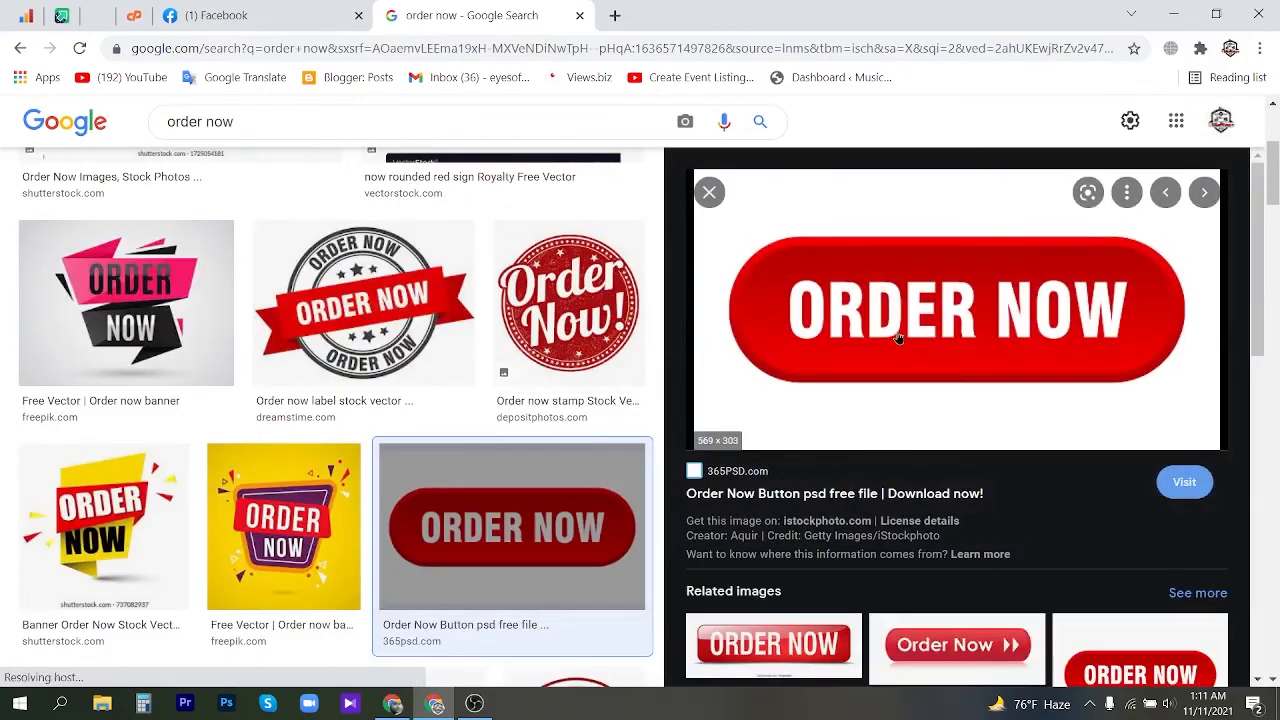
{"action": "right_click", "coordinate": [883, 320]}
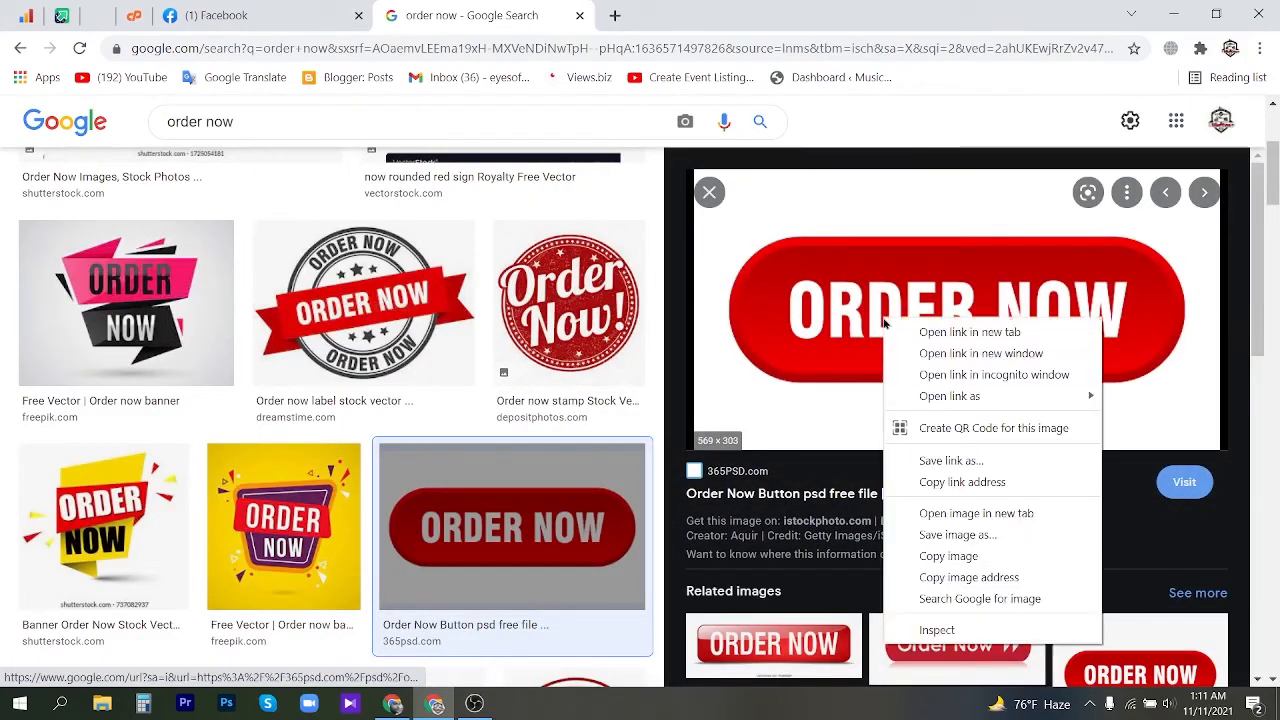
{"action": "left_click", "coordinate": [958, 535]}
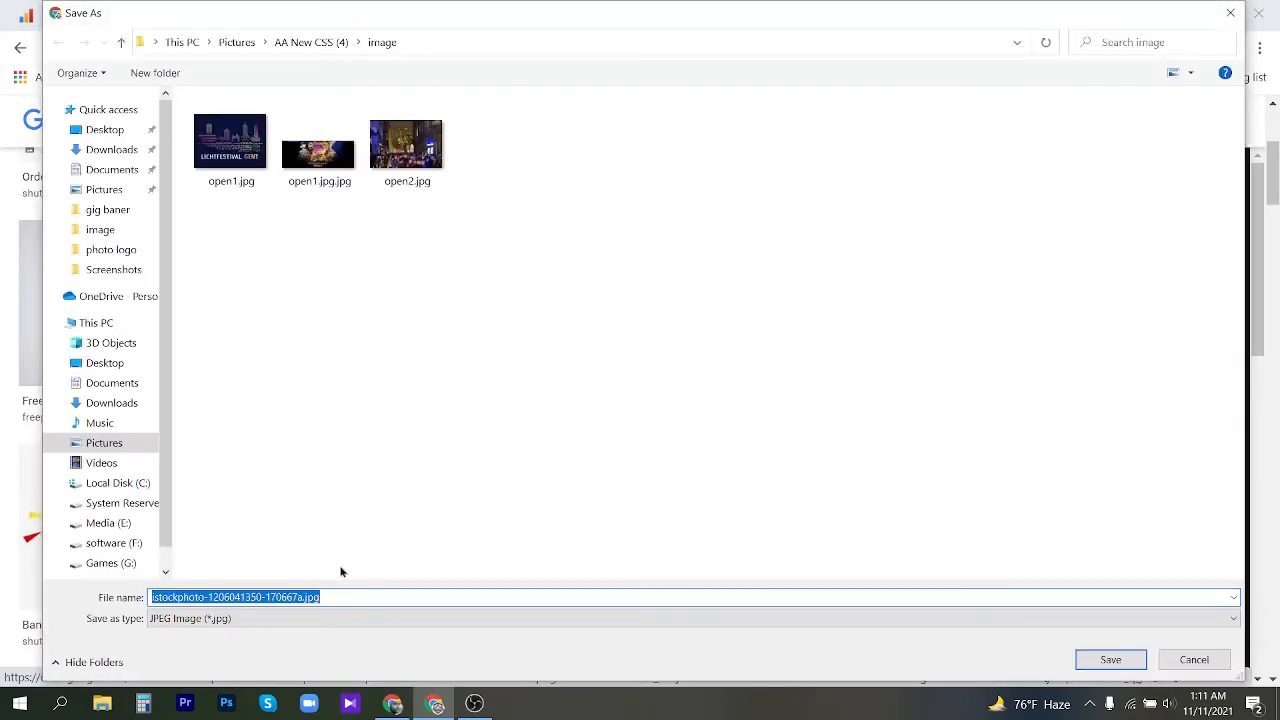
{"action": "left_click", "coordinate": [103, 133]}
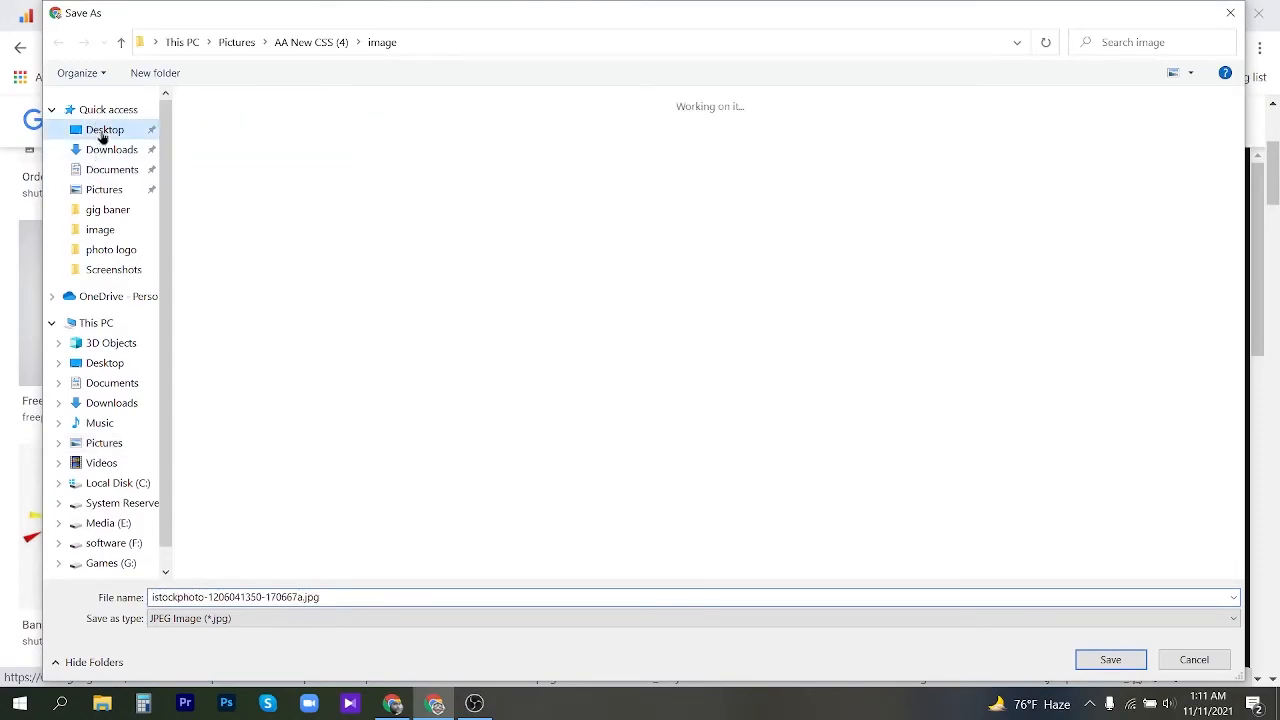
{"action": "left_click", "coordinate": [1105, 659]}
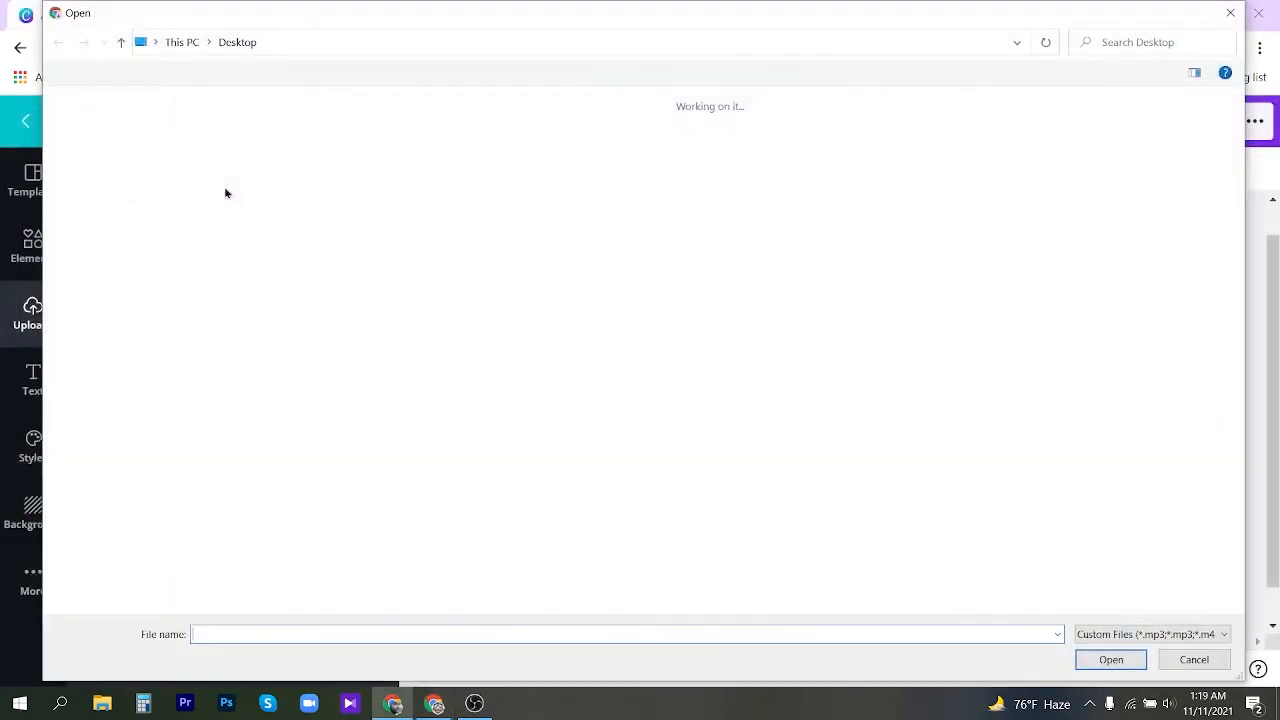
Step: Upload the black-background ORDER NOW button image from the Desktop to Canva and add it to the design
{"action": "left_click", "coordinate": [860, 155]}
{"action": "left_click", "coordinate": [1100, 656]}
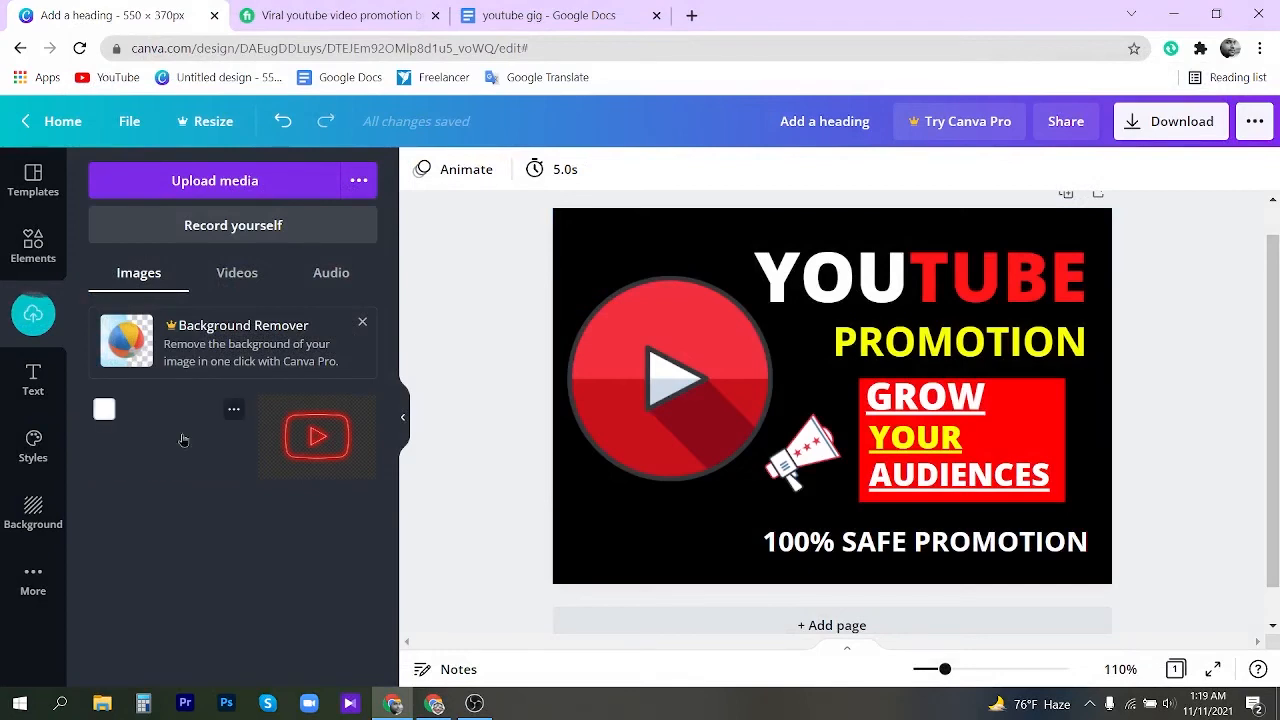
{"action": "left_click", "coordinate": [166, 432]}
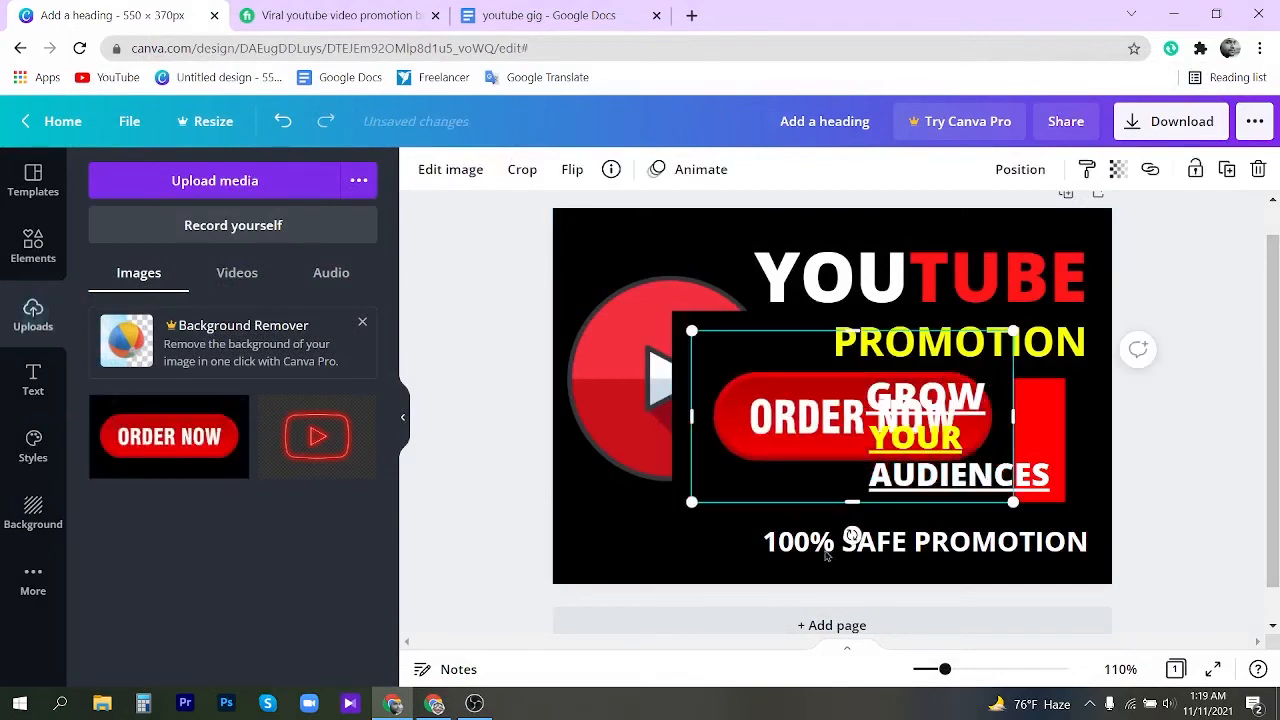
Step: Shrink one ORDER NOW image to about half size, place it below the play button, and delete the large duplicate
{"action": "left_click_drag", "start_coordinate": [724, 424], "coordinate": [570, 440]}
{"action": "left_click_drag", "start_coordinate": [577, 349], "coordinate": [719, 428]}
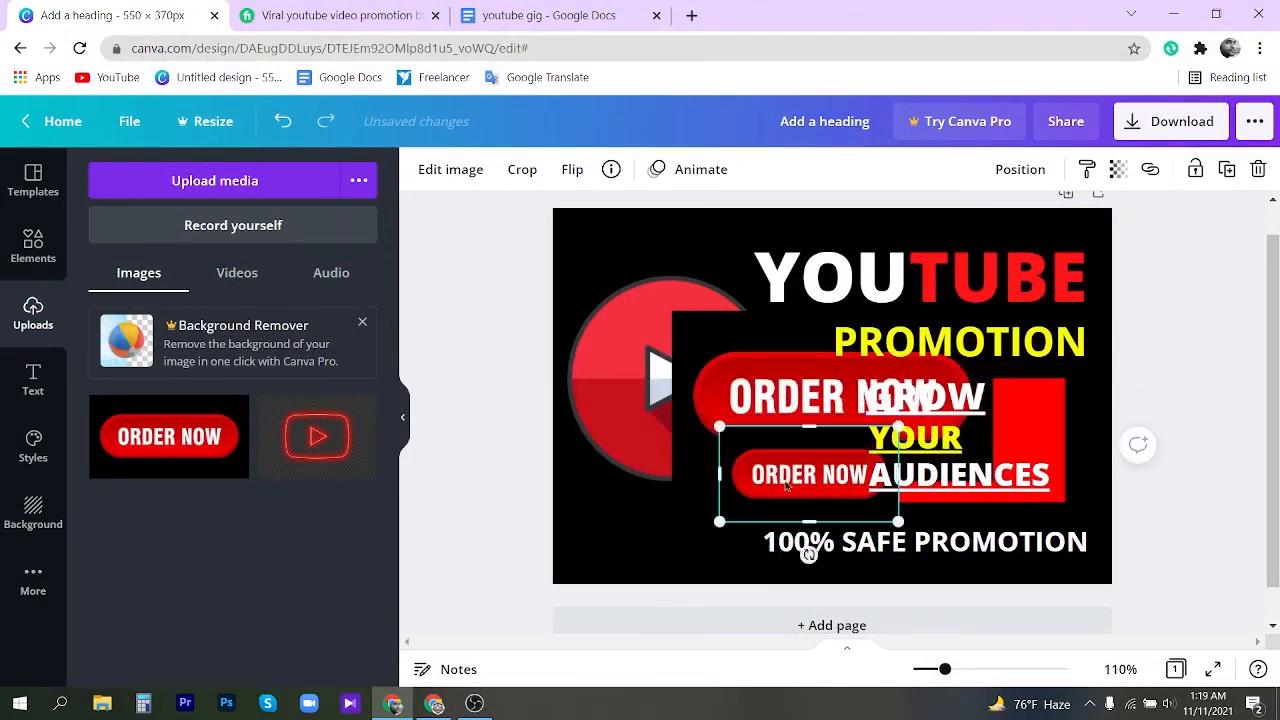
{"action": "left_click_drag", "start_coordinate": [806, 478], "coordinate": [653, 520]}
{"action": "left_click", "coordinate": [778, 390]}
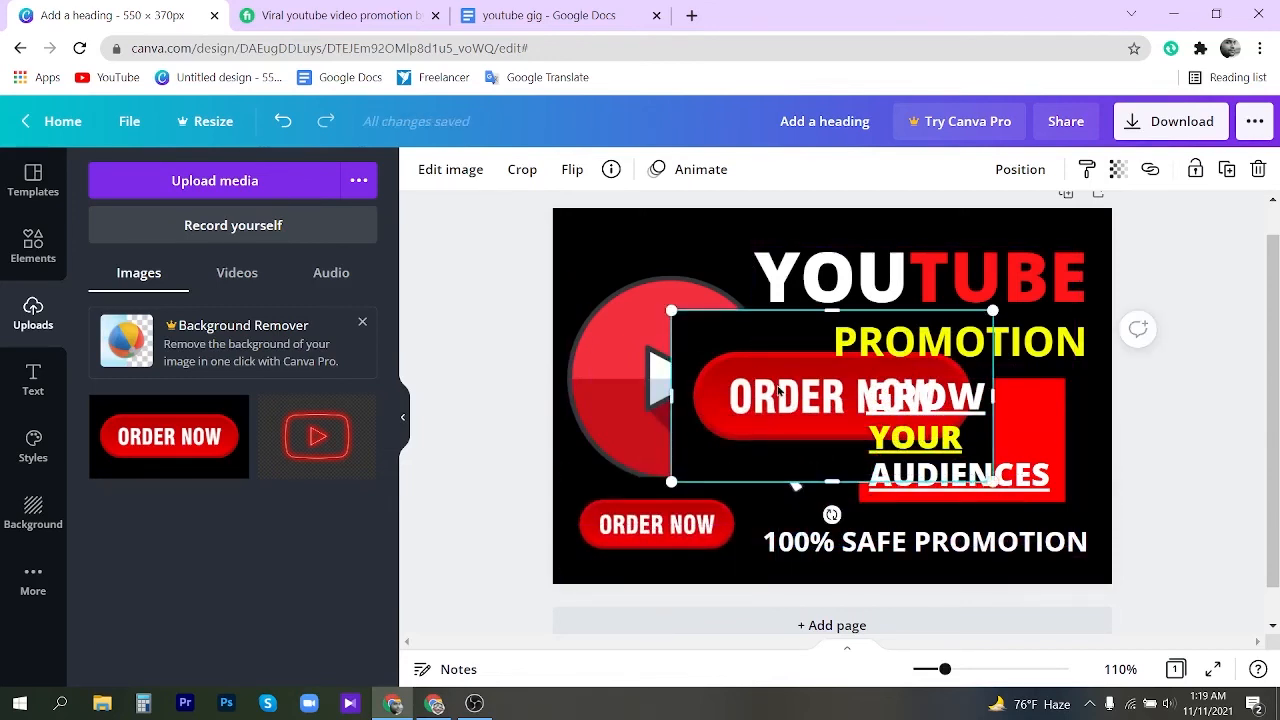
{"action": "key", "text": "Delete"}
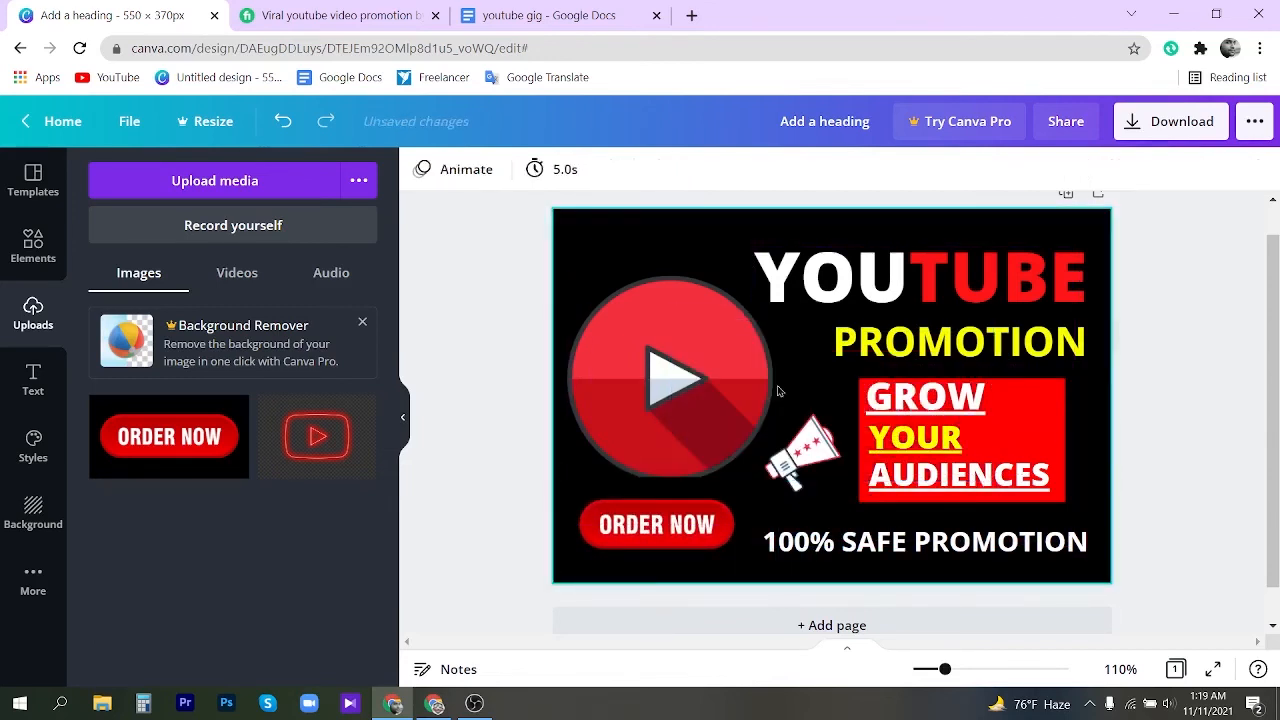
Step: Shrink the ORDER NOW button slightly and nudge it into the design's lower-left corner, clear of the play button and level with 100% SAFE PROMOTION
{"action": "left_click", "coordinate": [689, 520]}
{"action": "left_click_drag", "start_coordinate": [745, 478], "coordinate": [729, 486]}
{"action": "key", "text": "Down"}
{"action": "key", "text": "Down"}
{"action": "key", "text": "Down"}
{"action": "key", "text": "Down"}
{"action": "key", "text": "Down"}
{"action": "key", "text": "Down"}
{"action": "key", "text": "Down"}
{"action": "key", "text": "Down"}
{"action": "key", "text": "Down"}
{"action": "key", "text": "Down"}
{"action": "key", "text": "Left"}
{"action": "key", "text": "Left"}
{"action": "key", "text": "Left"}
{"action": "key", "text": "Left"}
{"action": "key", "text": "Left"}
{"action": "key", "text": "Left"}
{"action": "key", "text": "Left"}
{"action": "key", "text": "Left"}
{"action": "key", "text": "Left"}
{"action": "key", "text": "Left"}
{"action": "key", "text": "Down"}
{"action": "key", "text": "Down"}
{"action": "key", "text": "Down"}
{"action": "key", "text": "Down"}
{"action": "key", "text": "Down"}
{"action": "key", "text": "Down"}
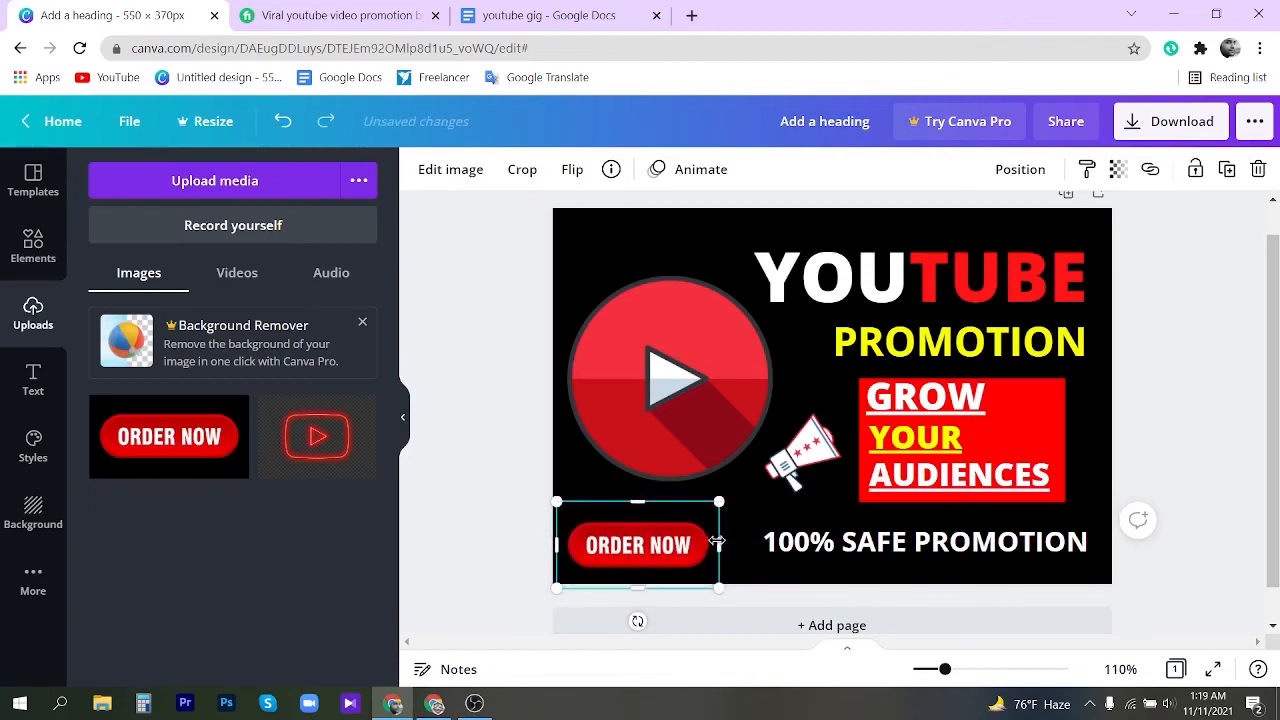
{"action": "key", "text": "Up"}
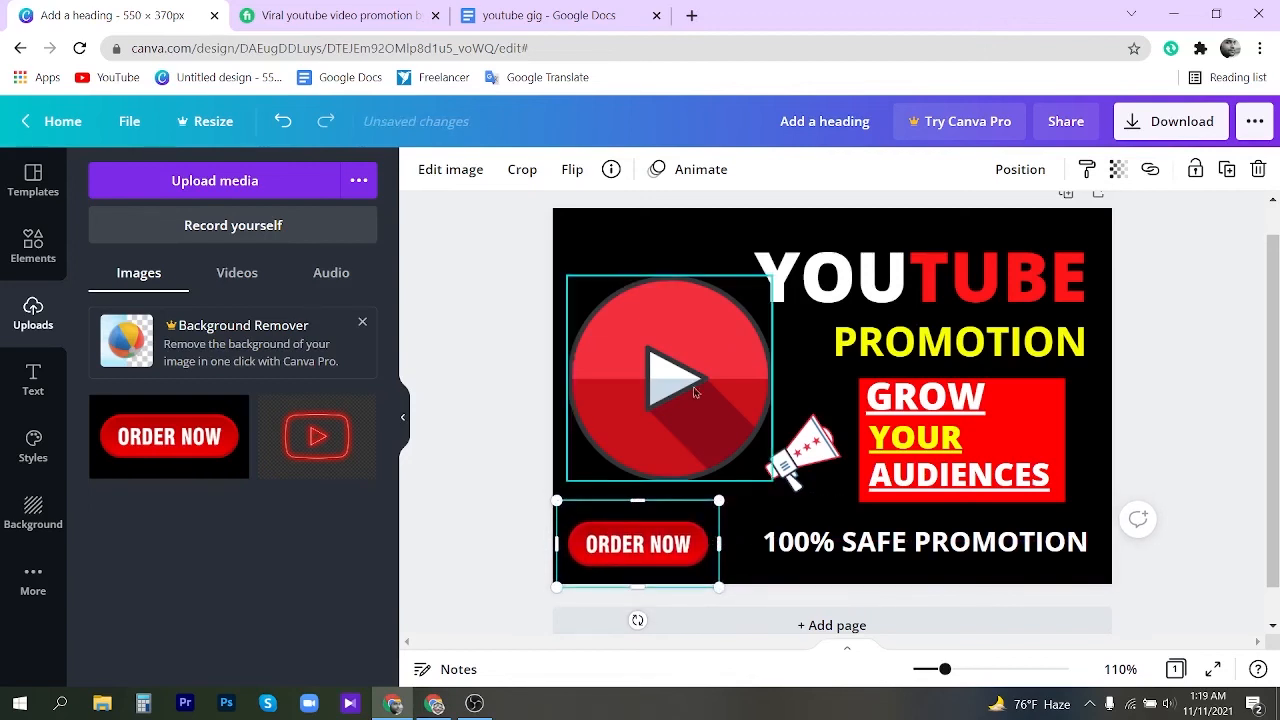